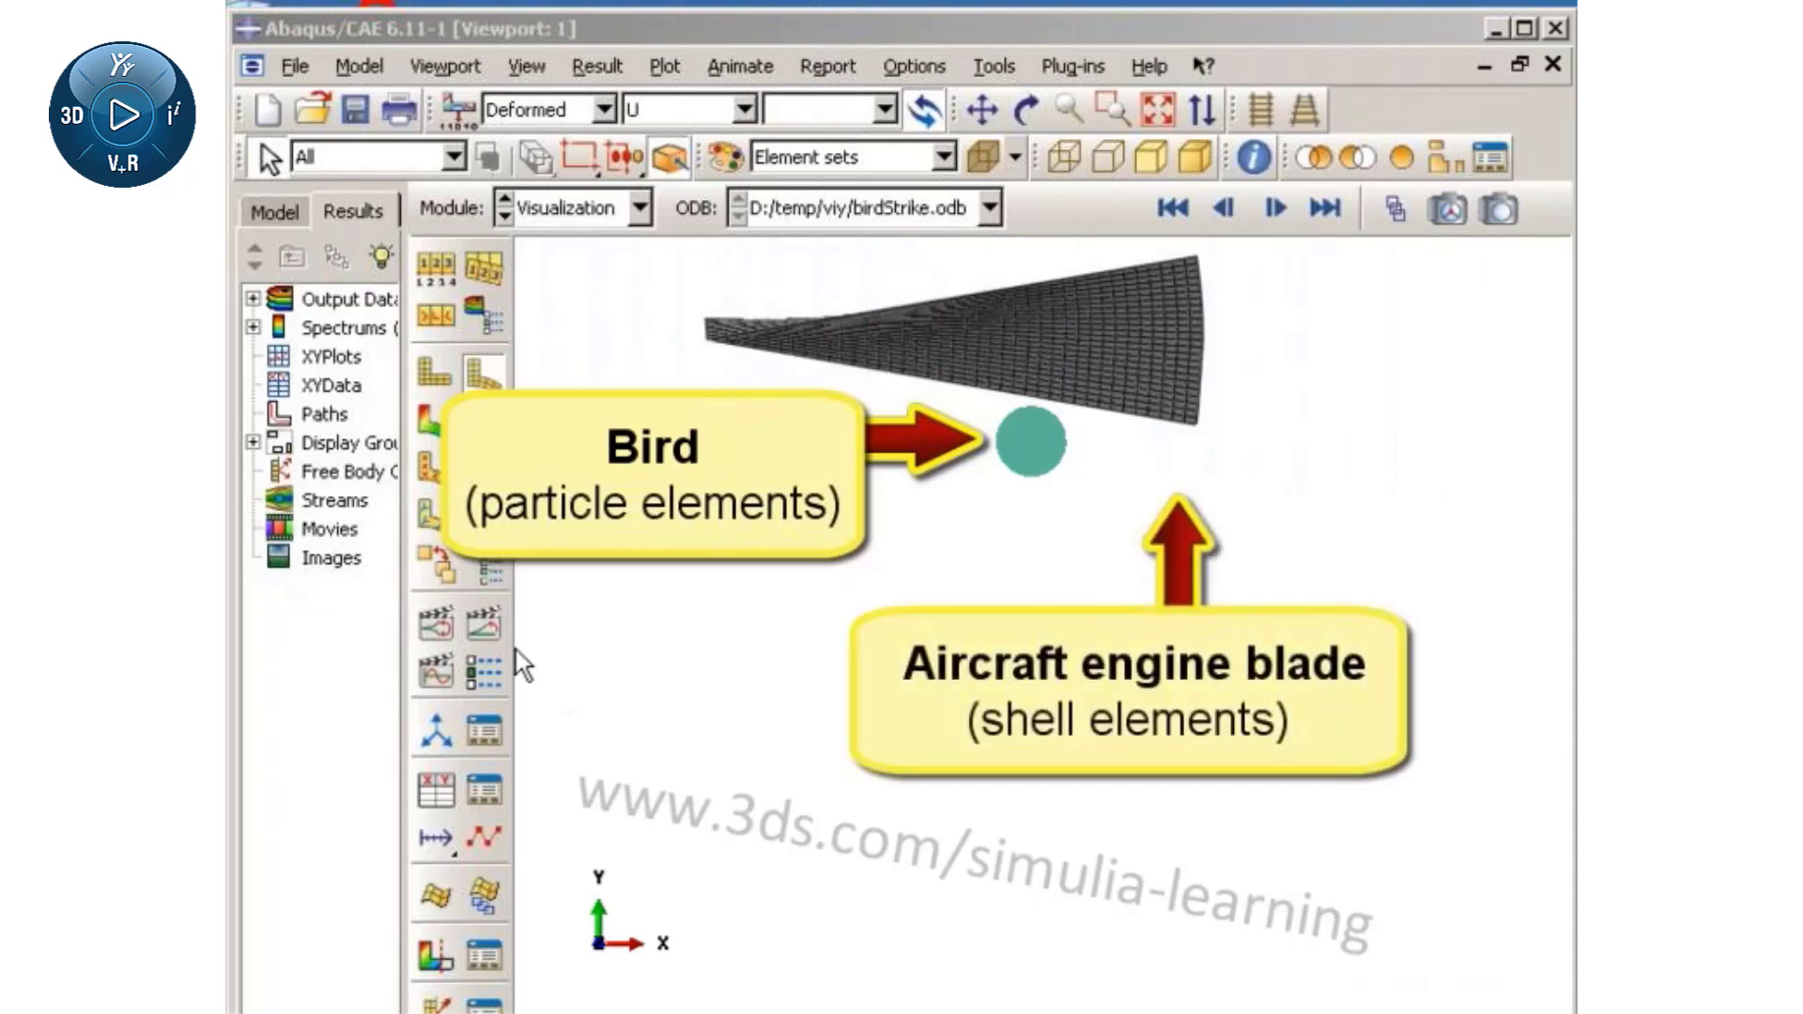
# - Play the time history animation of the birdStrike results
pyautogui.click(484, 621)
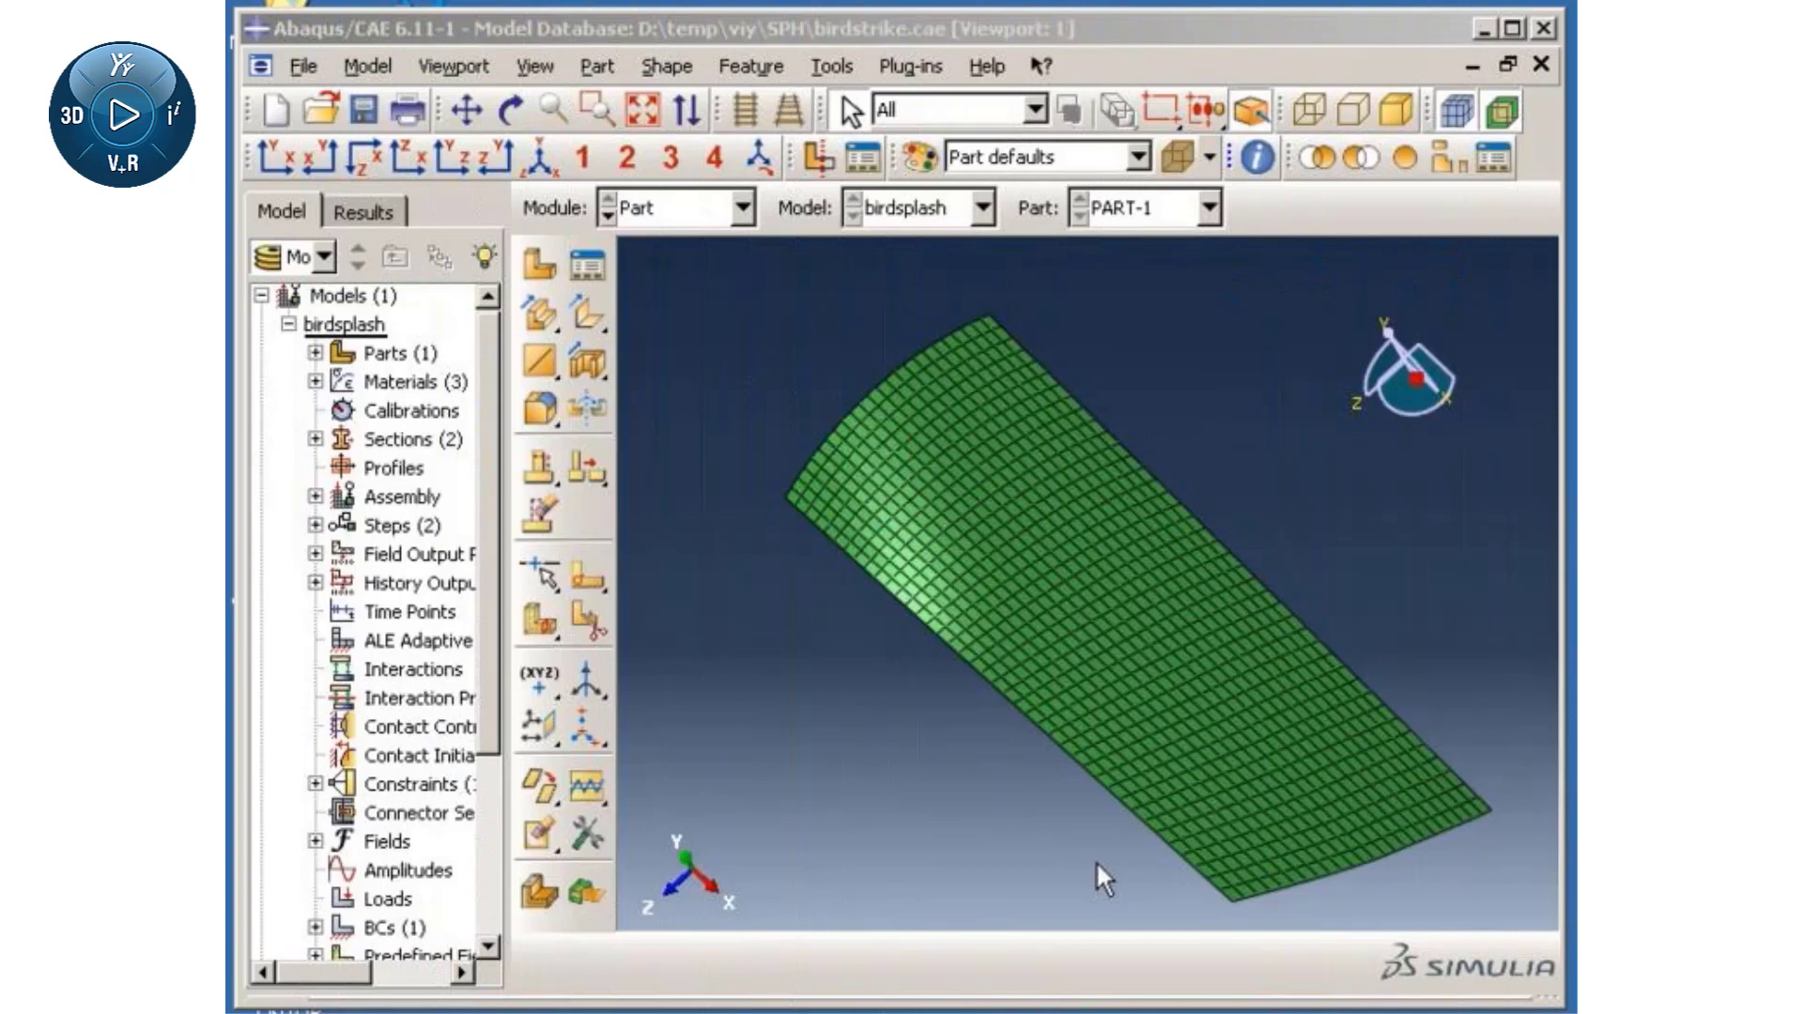
# - Create a 3D deformable solid extrusion part named BIRD with an approximate size of 1
pyautogui.doubleClick(400, 353)
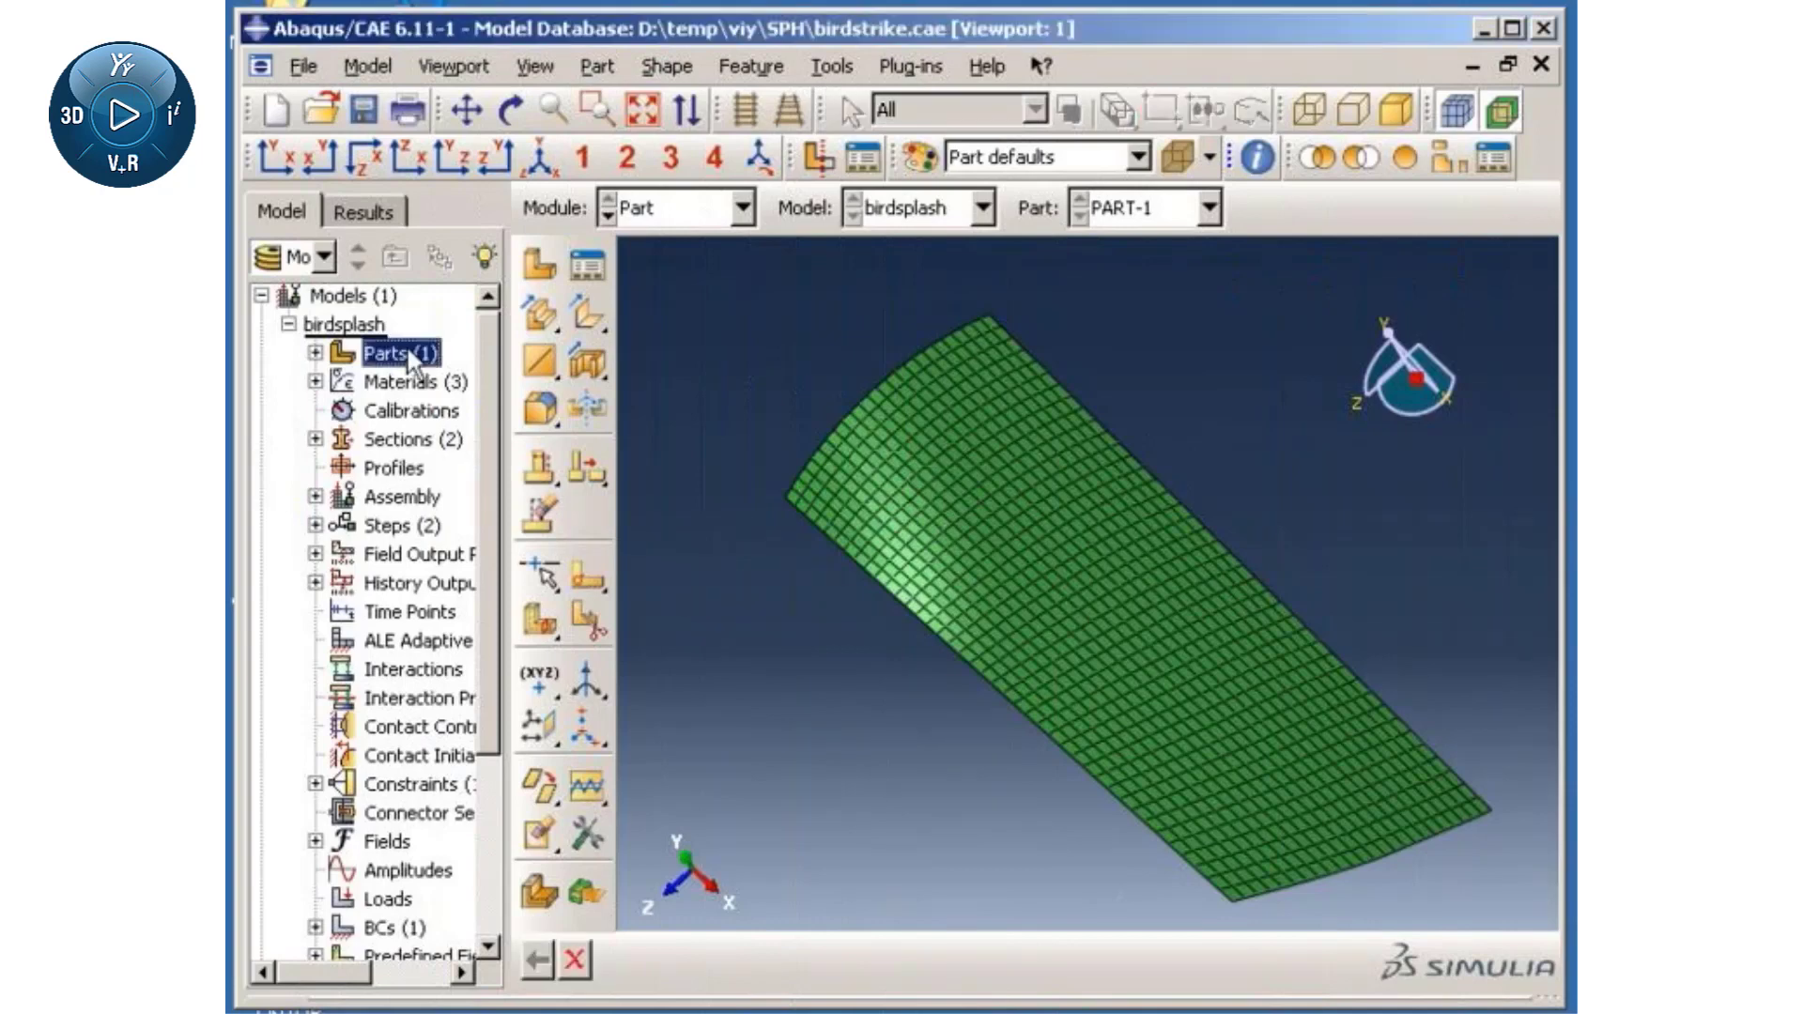
pyautogui.write('BIRD')
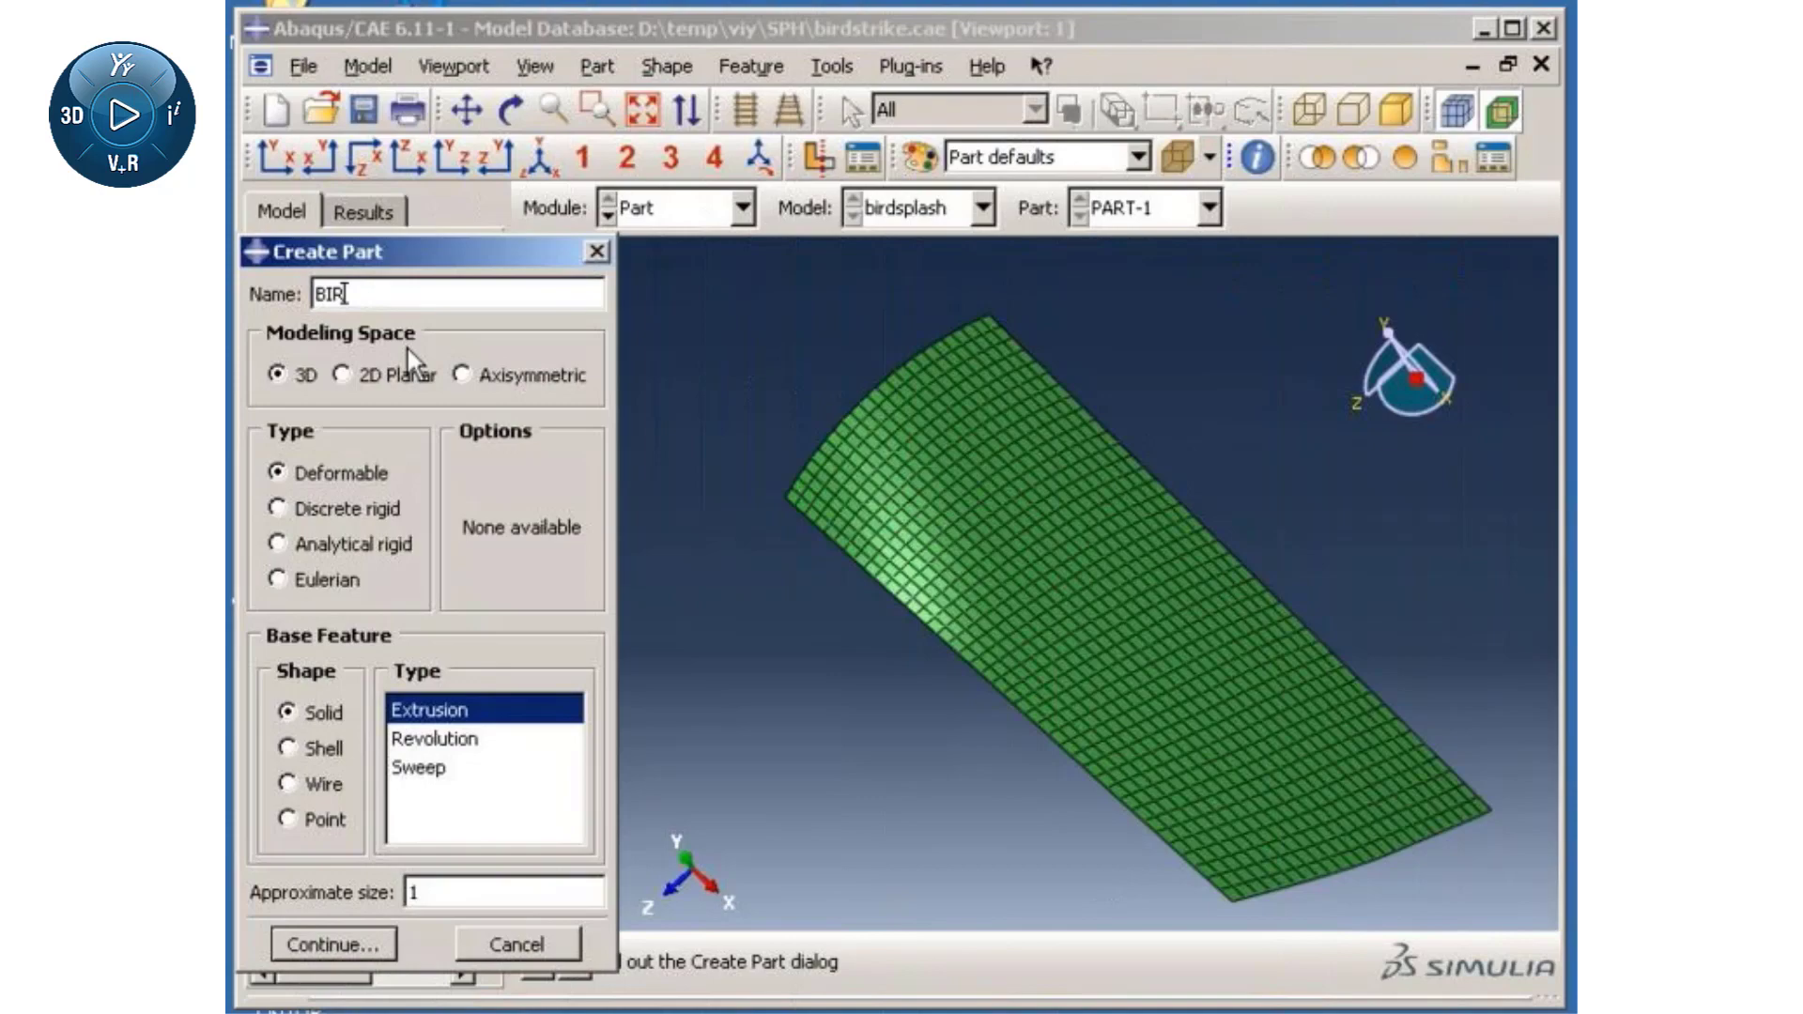
pyautogui.click(313, 941)
# - Sketch a circle centred on the sketch origin and dimension its radius to 0.04
pyautogui.click(538, 317)
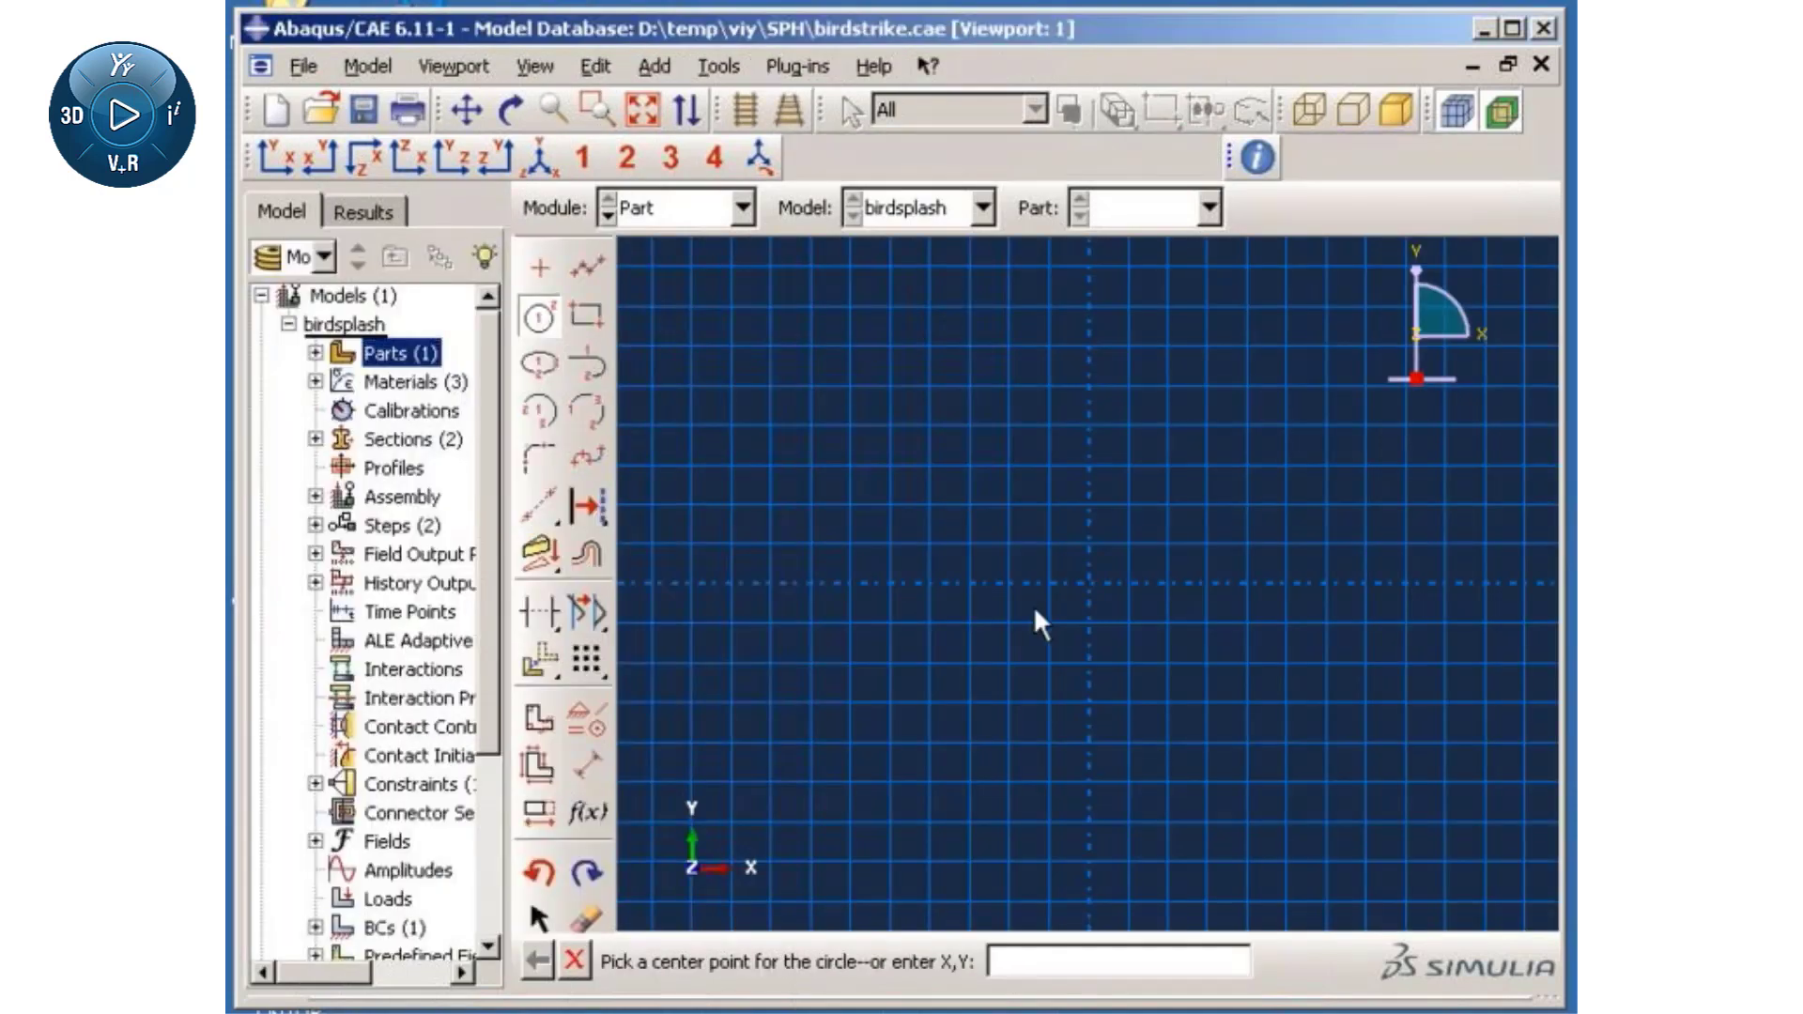
pyautogui.click(1090, 582)
pyautogui.click(1238, 702)
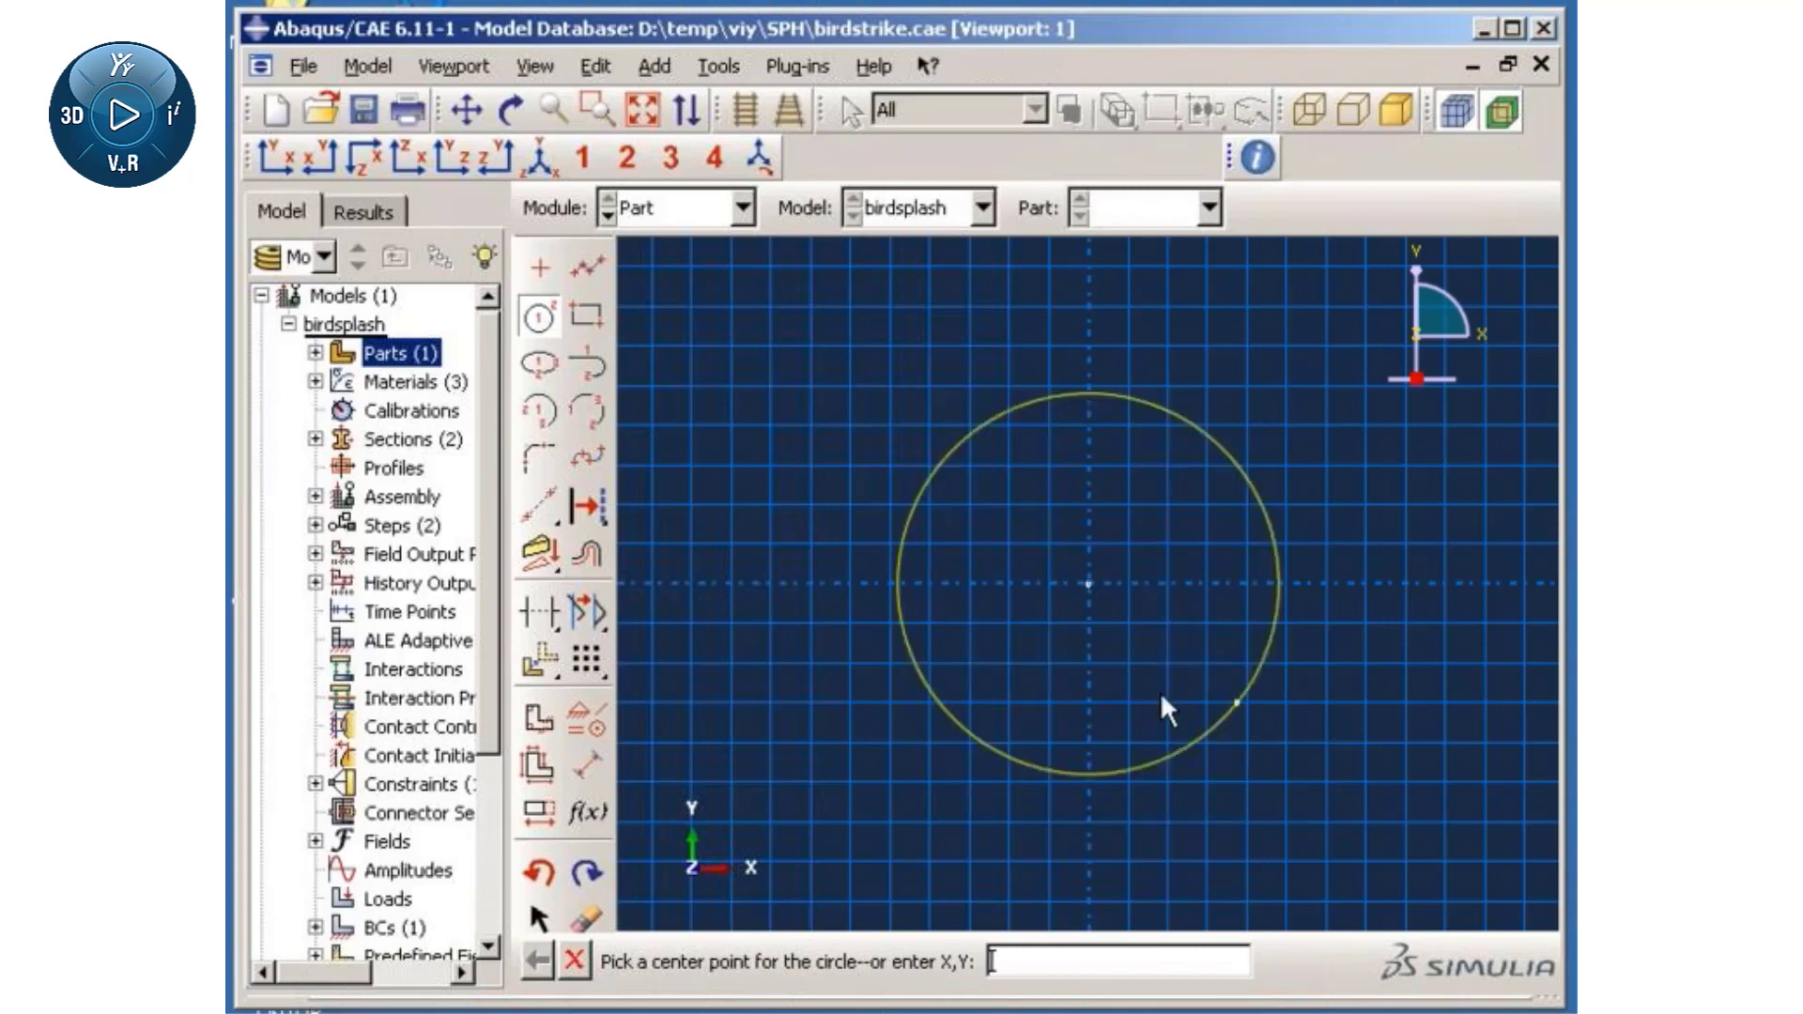
pyautogui.click(586, 765)
pyautogui.click(1089, 582)
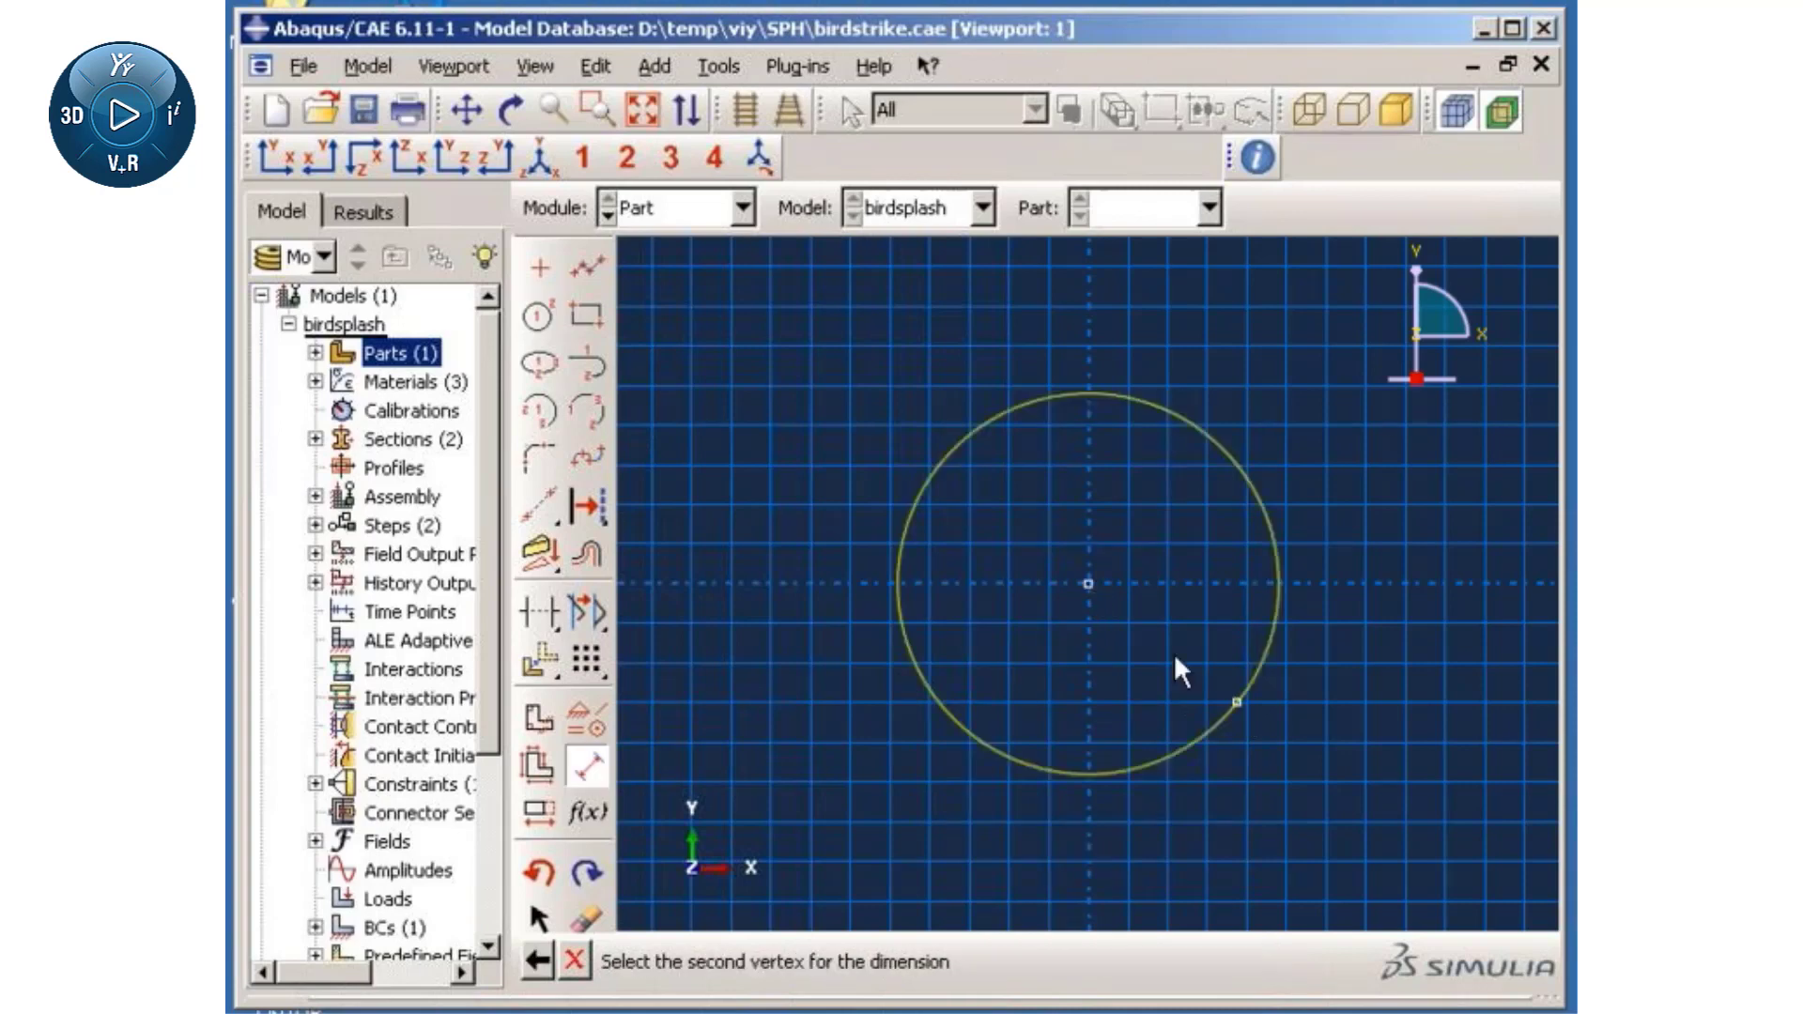
pyautogui.click(1238, 702)
pyautogui.write('0.04')
pyautogui.press('Return')
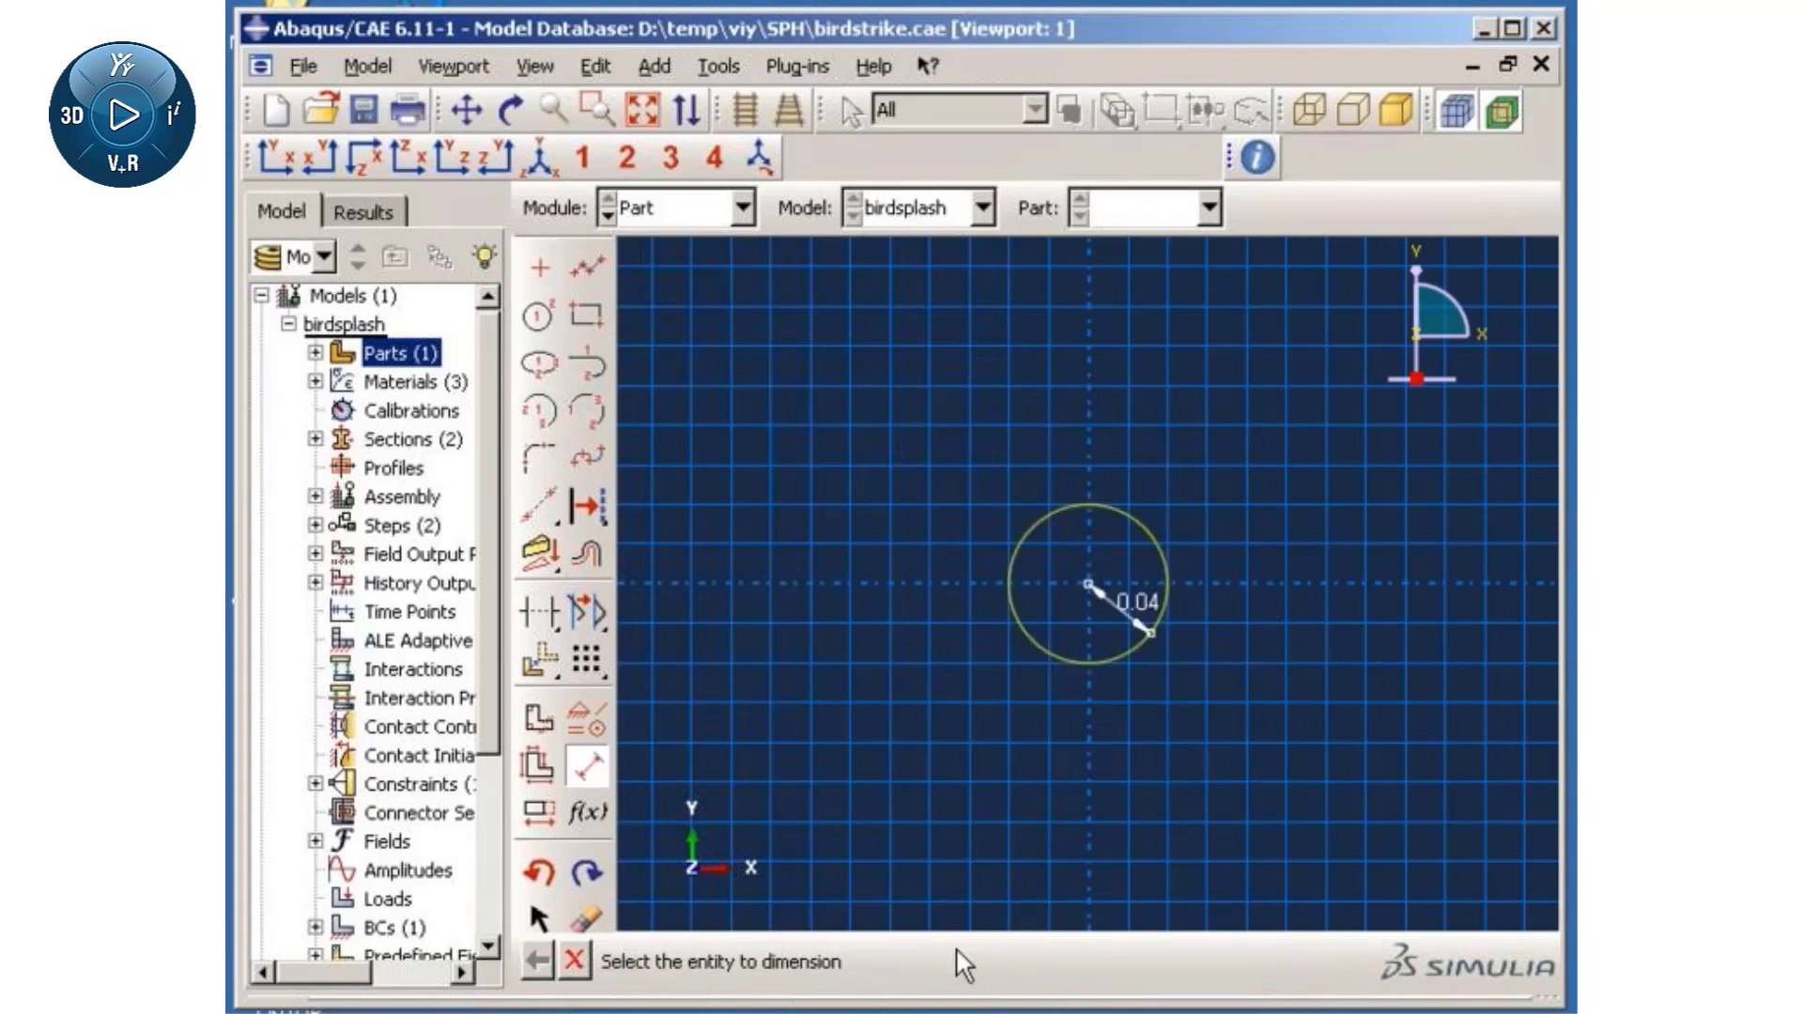
pyautogui.click(573, 956)
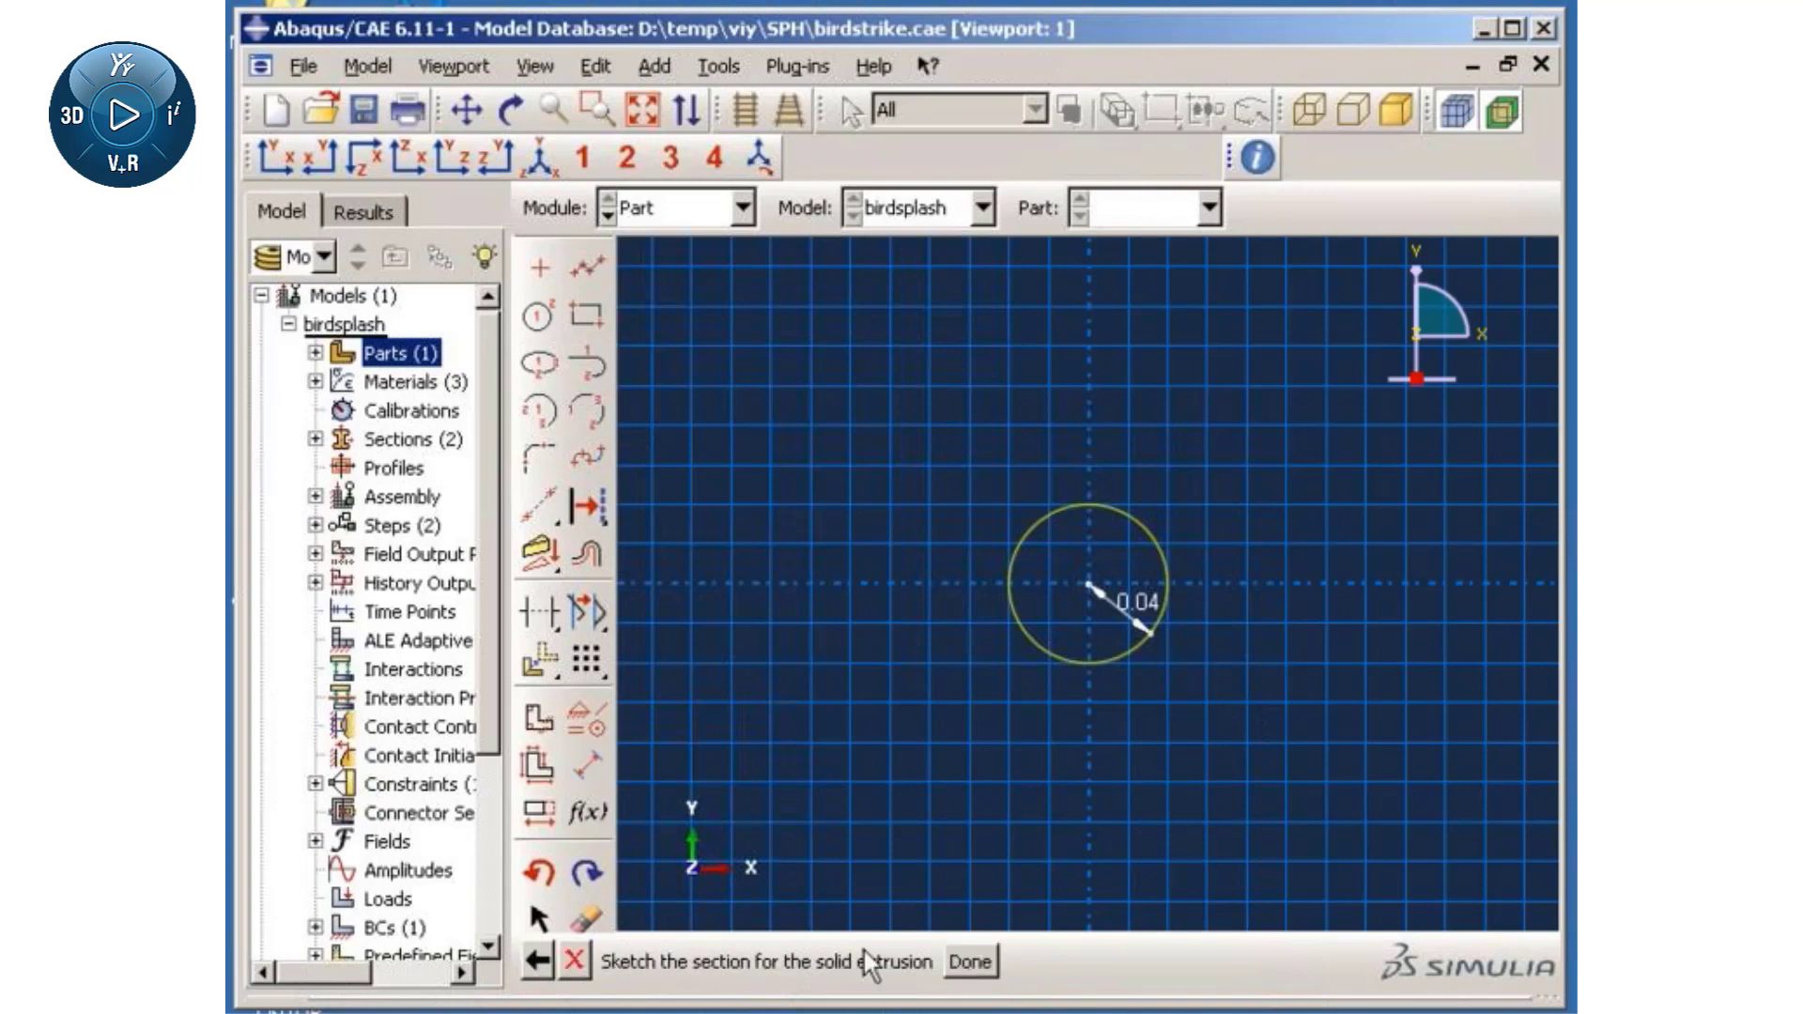
# - Finish the circular section and extrude it to a depth of 0.076
pyautogui.click(969, 960)
pyautogui.write('0.')
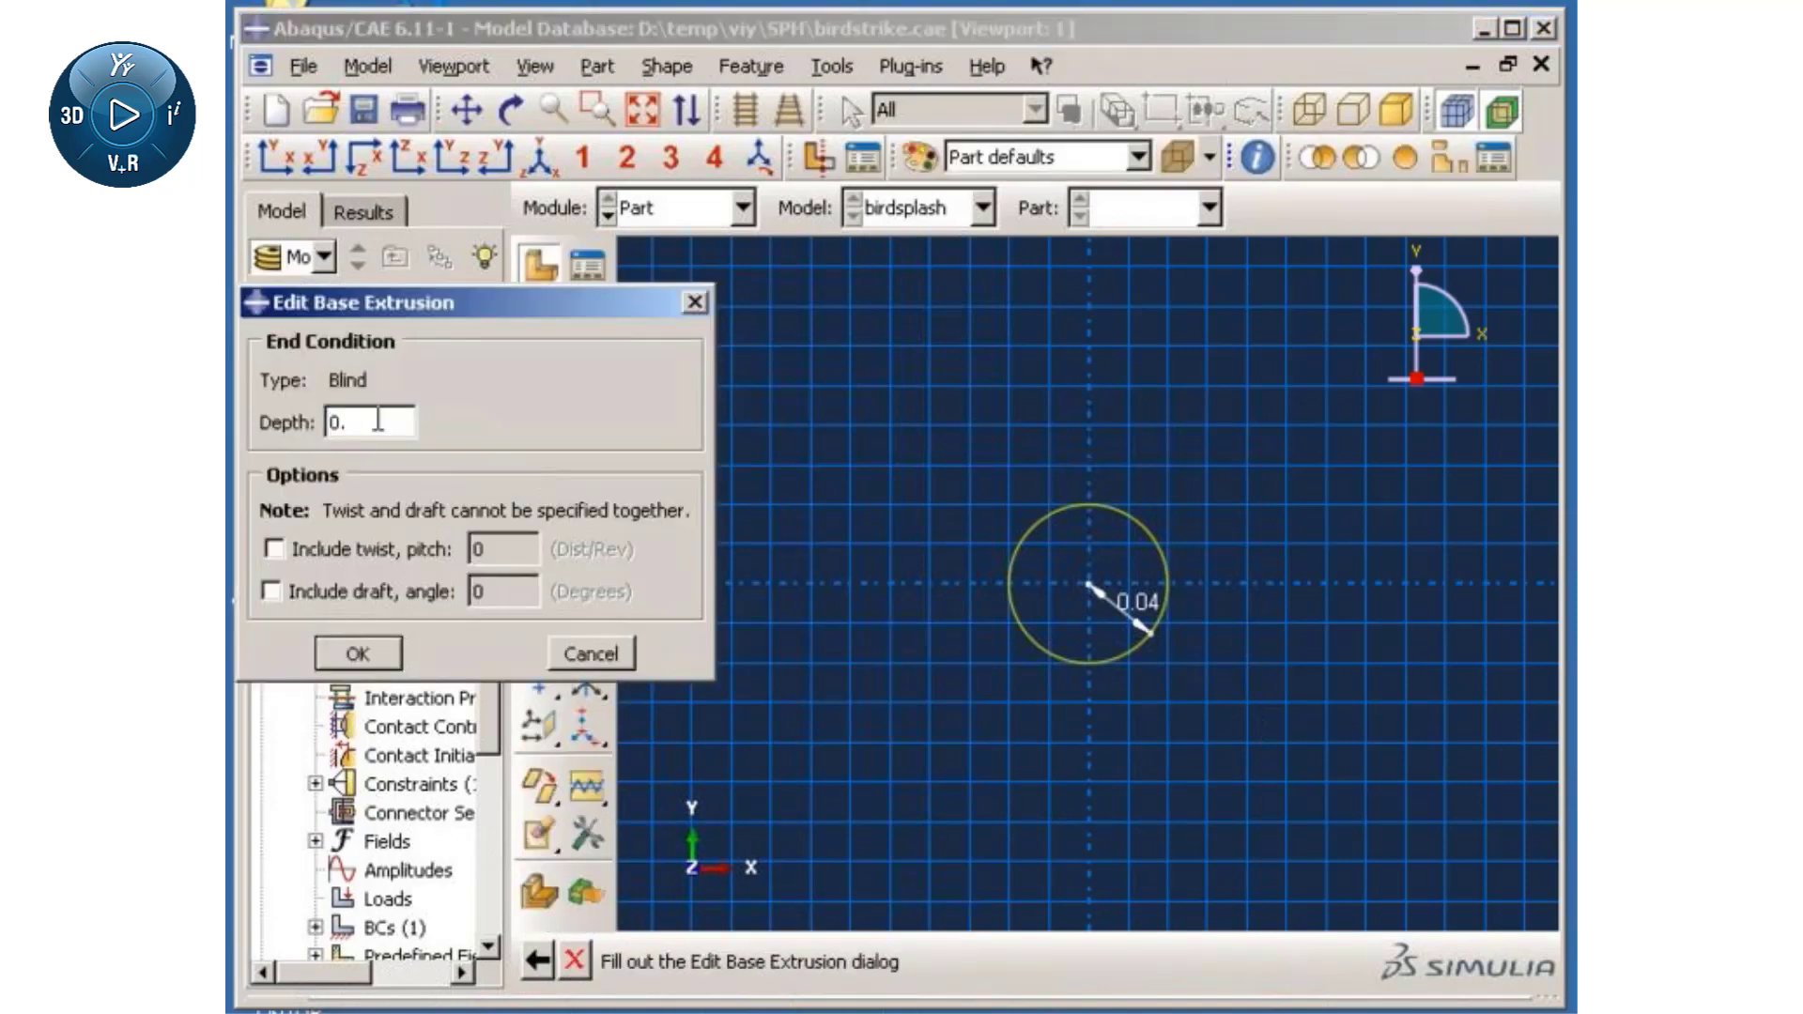
pyautogui.write('076')
pyautogui.click(355, 651)
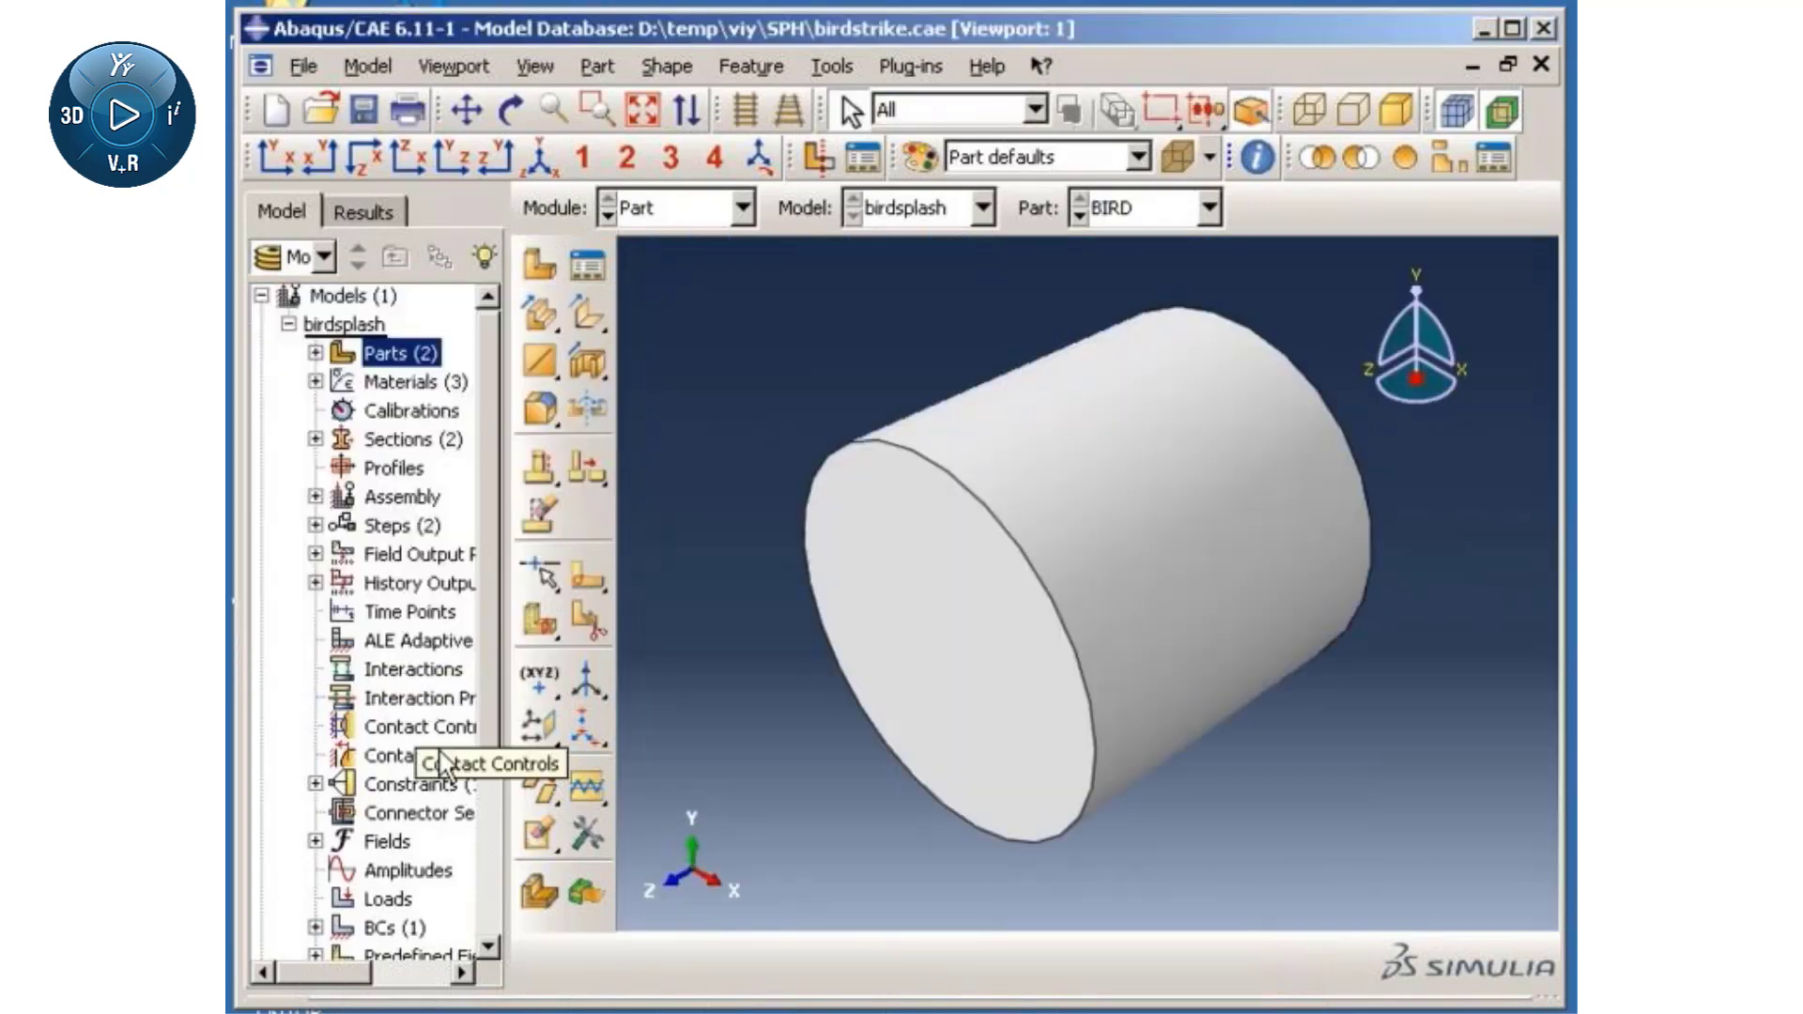
# - Partition the cylinder cell with a plane normal to the front circular edge at the edge's upper point
pyautogui.click(539, 627)
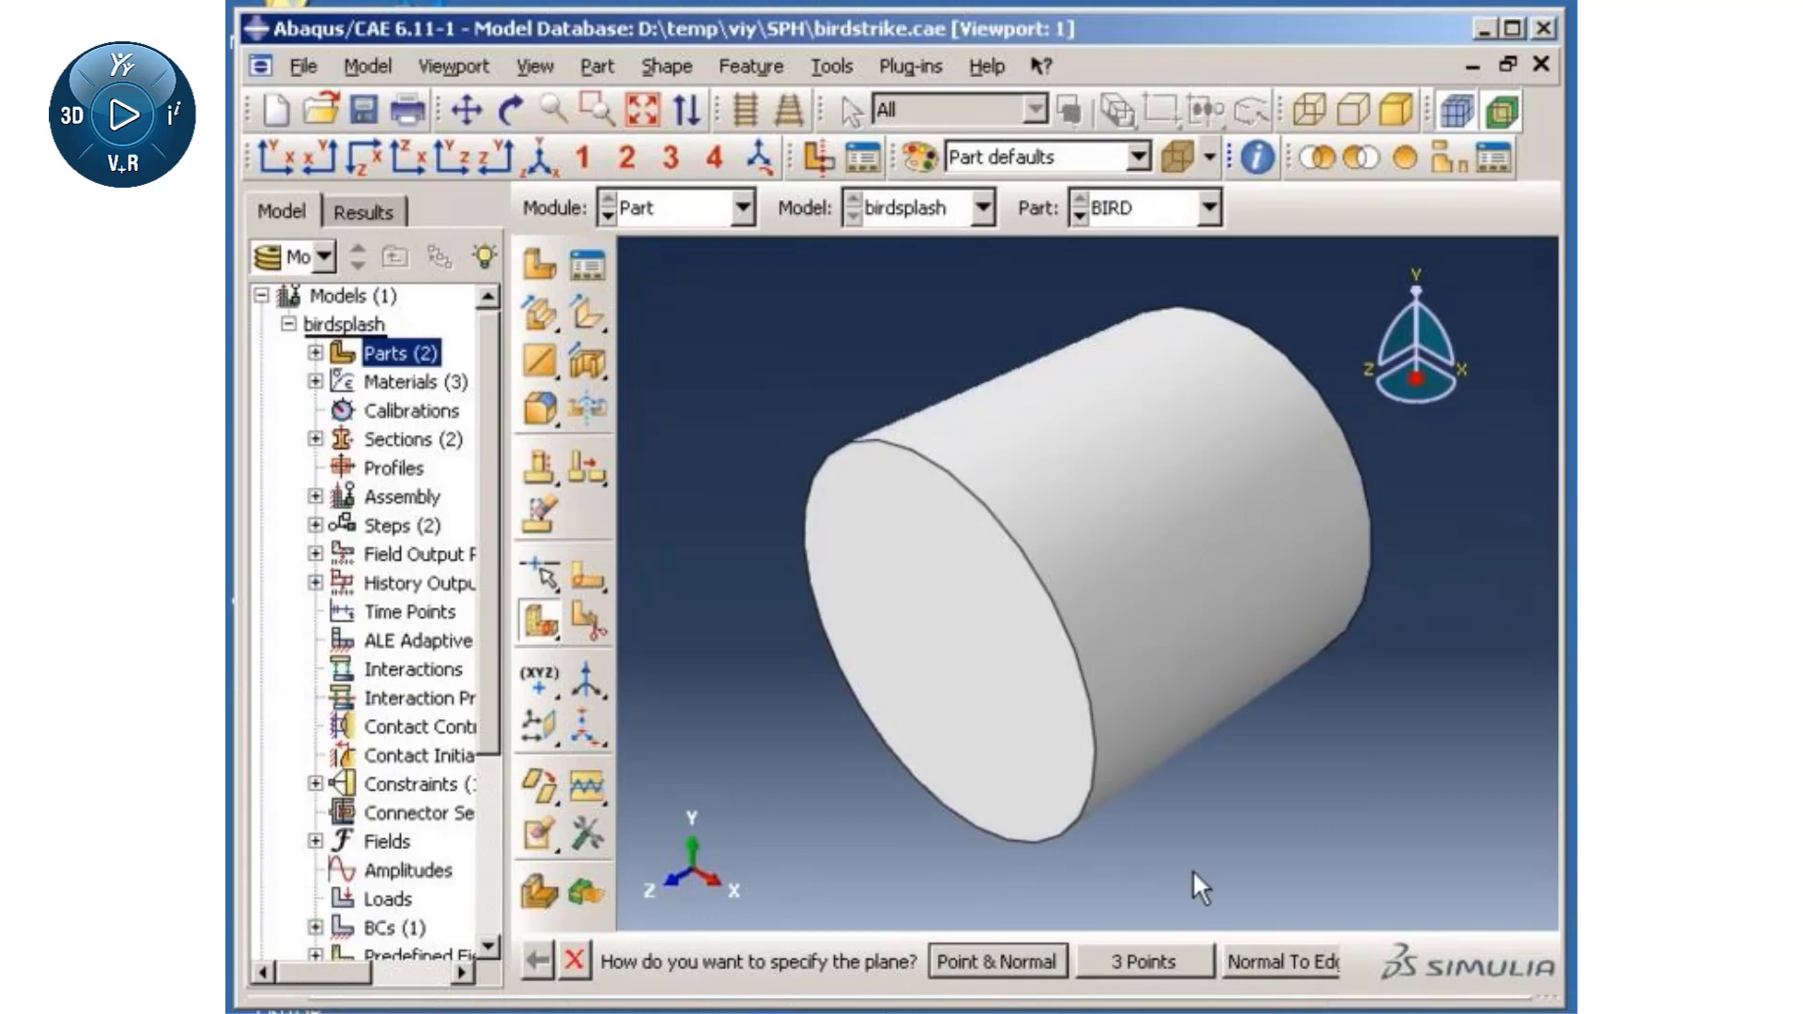
pyautogui.click(1287, 966)
pyautogui.click(1087, 757)
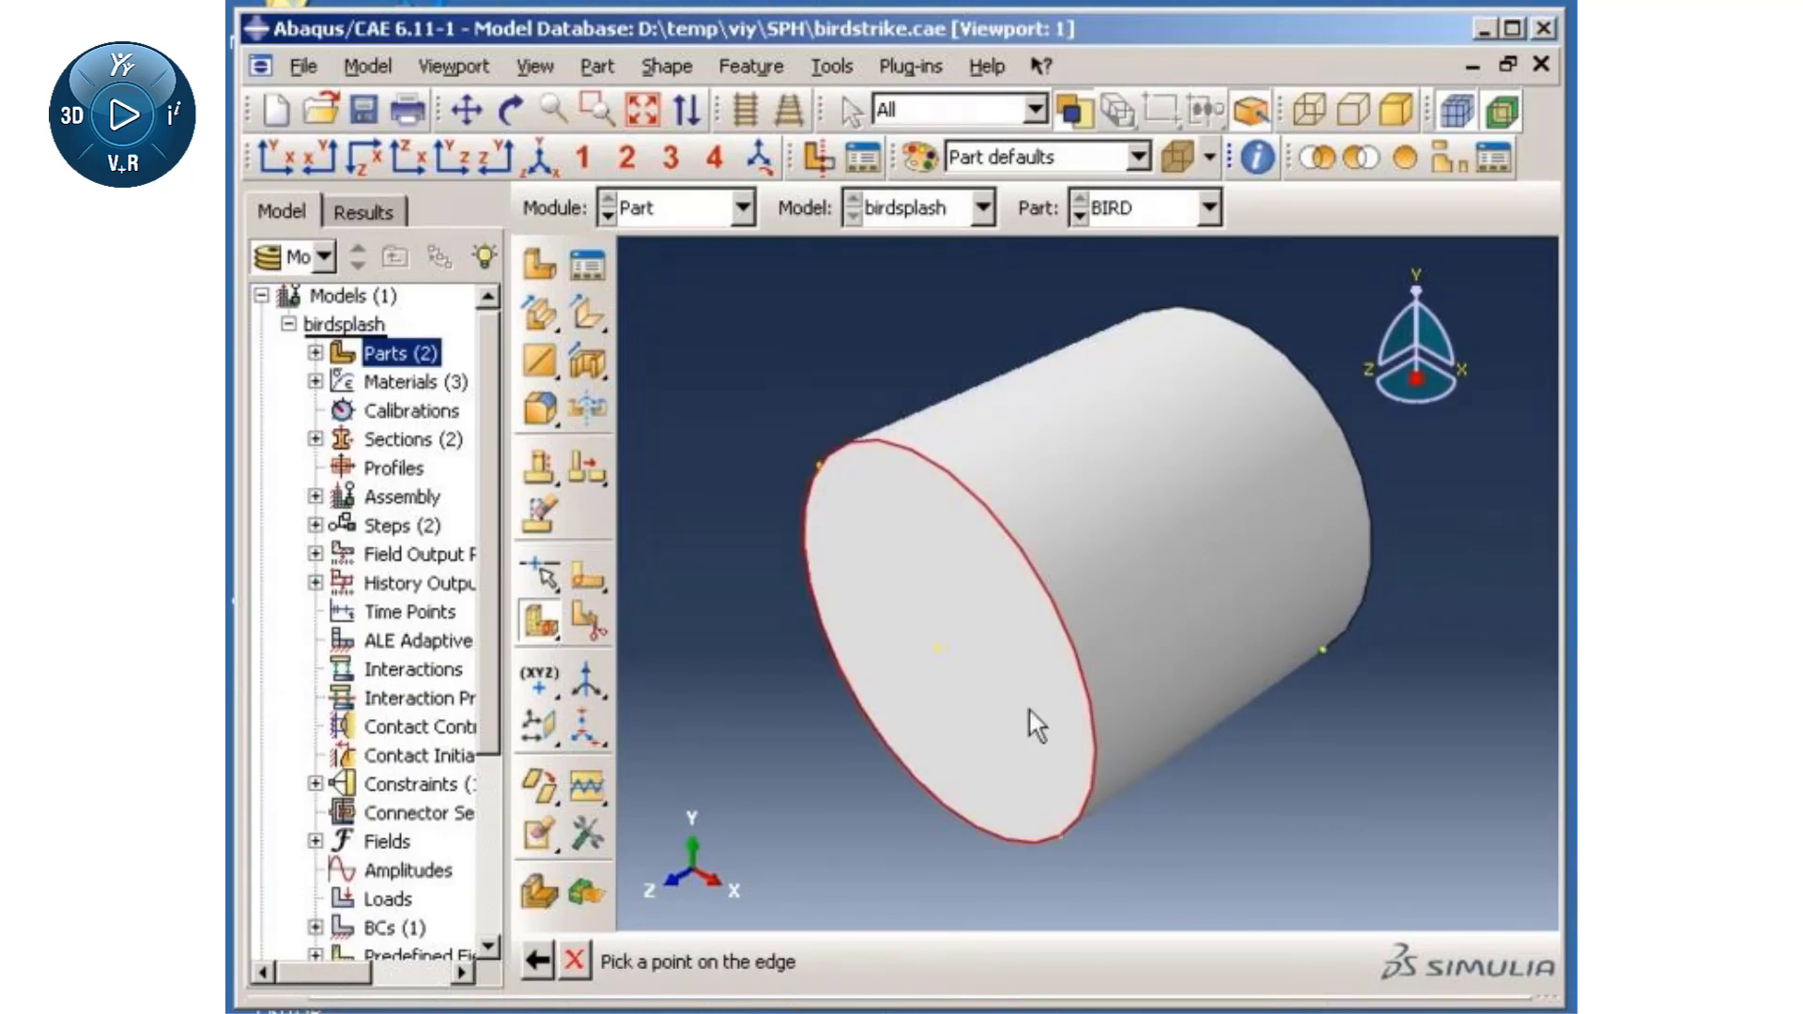
pyautogui.click(828, 439)
pyautogui.click(890, 964)
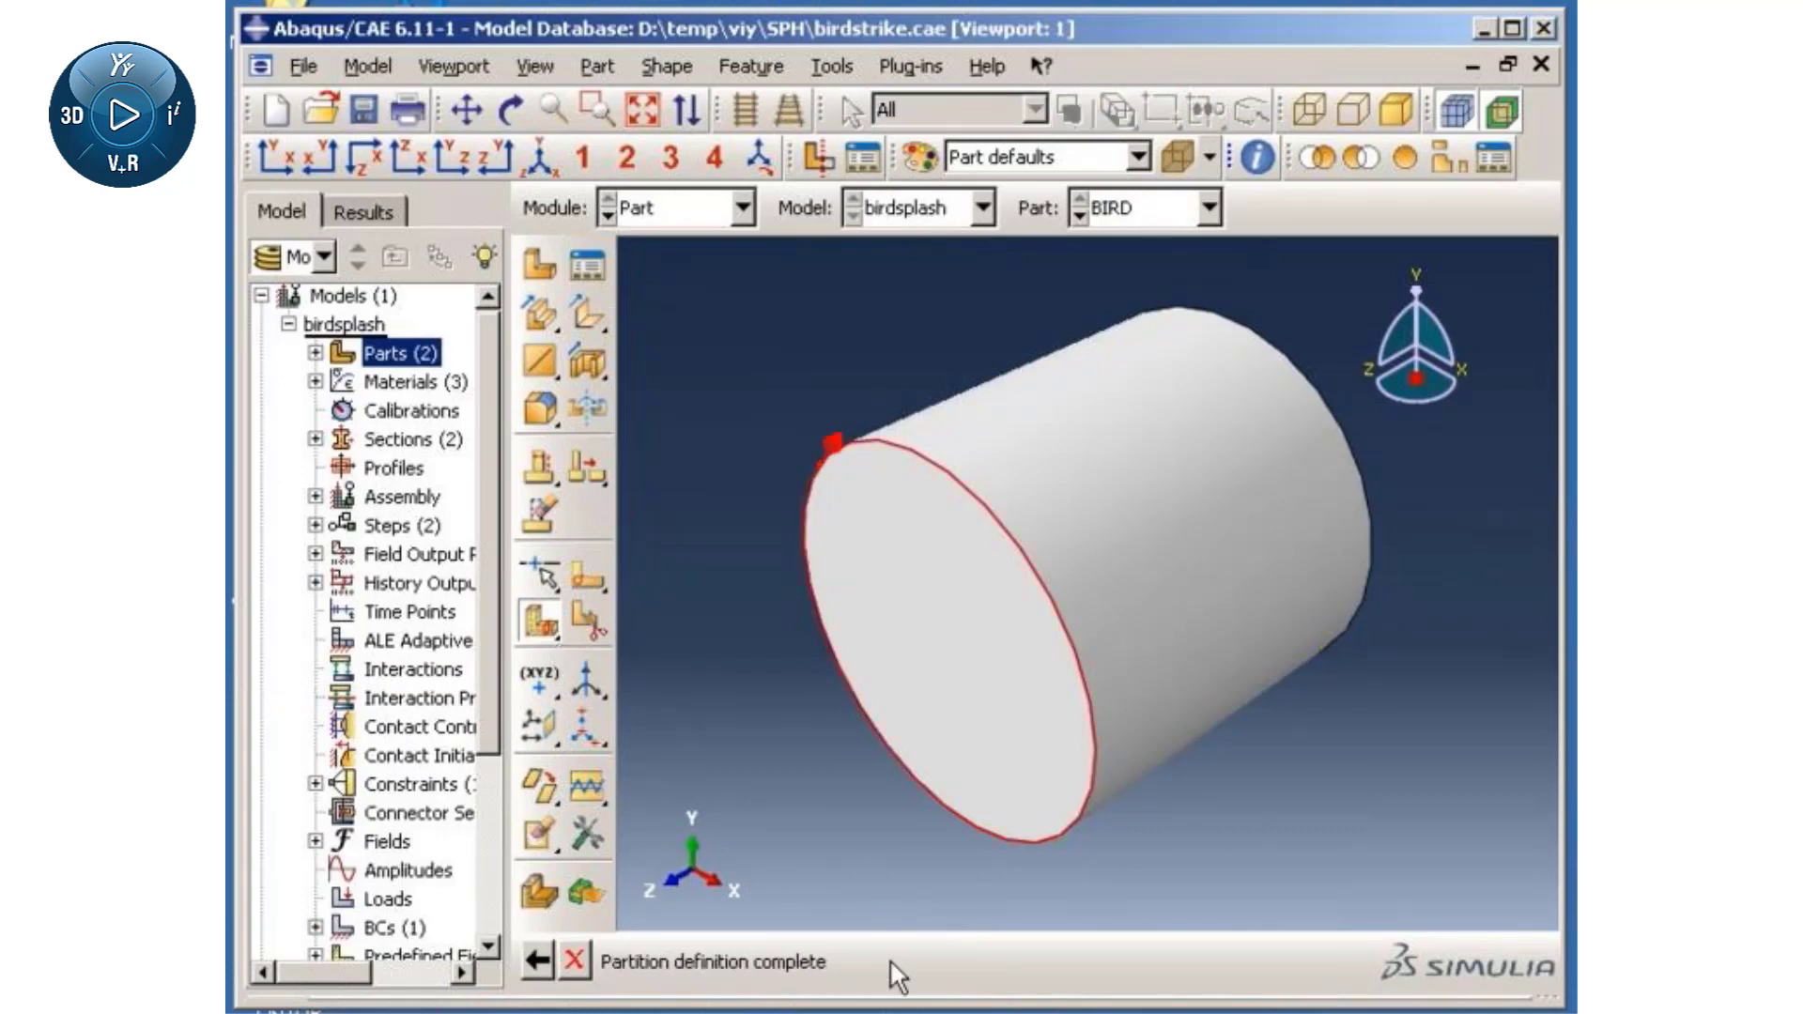
# - Switch to the Mesh module and seed the BIRD part with an approximate global size of 0.005
pyautogui.click(744, 214)
pyautogui.click(676, 411)
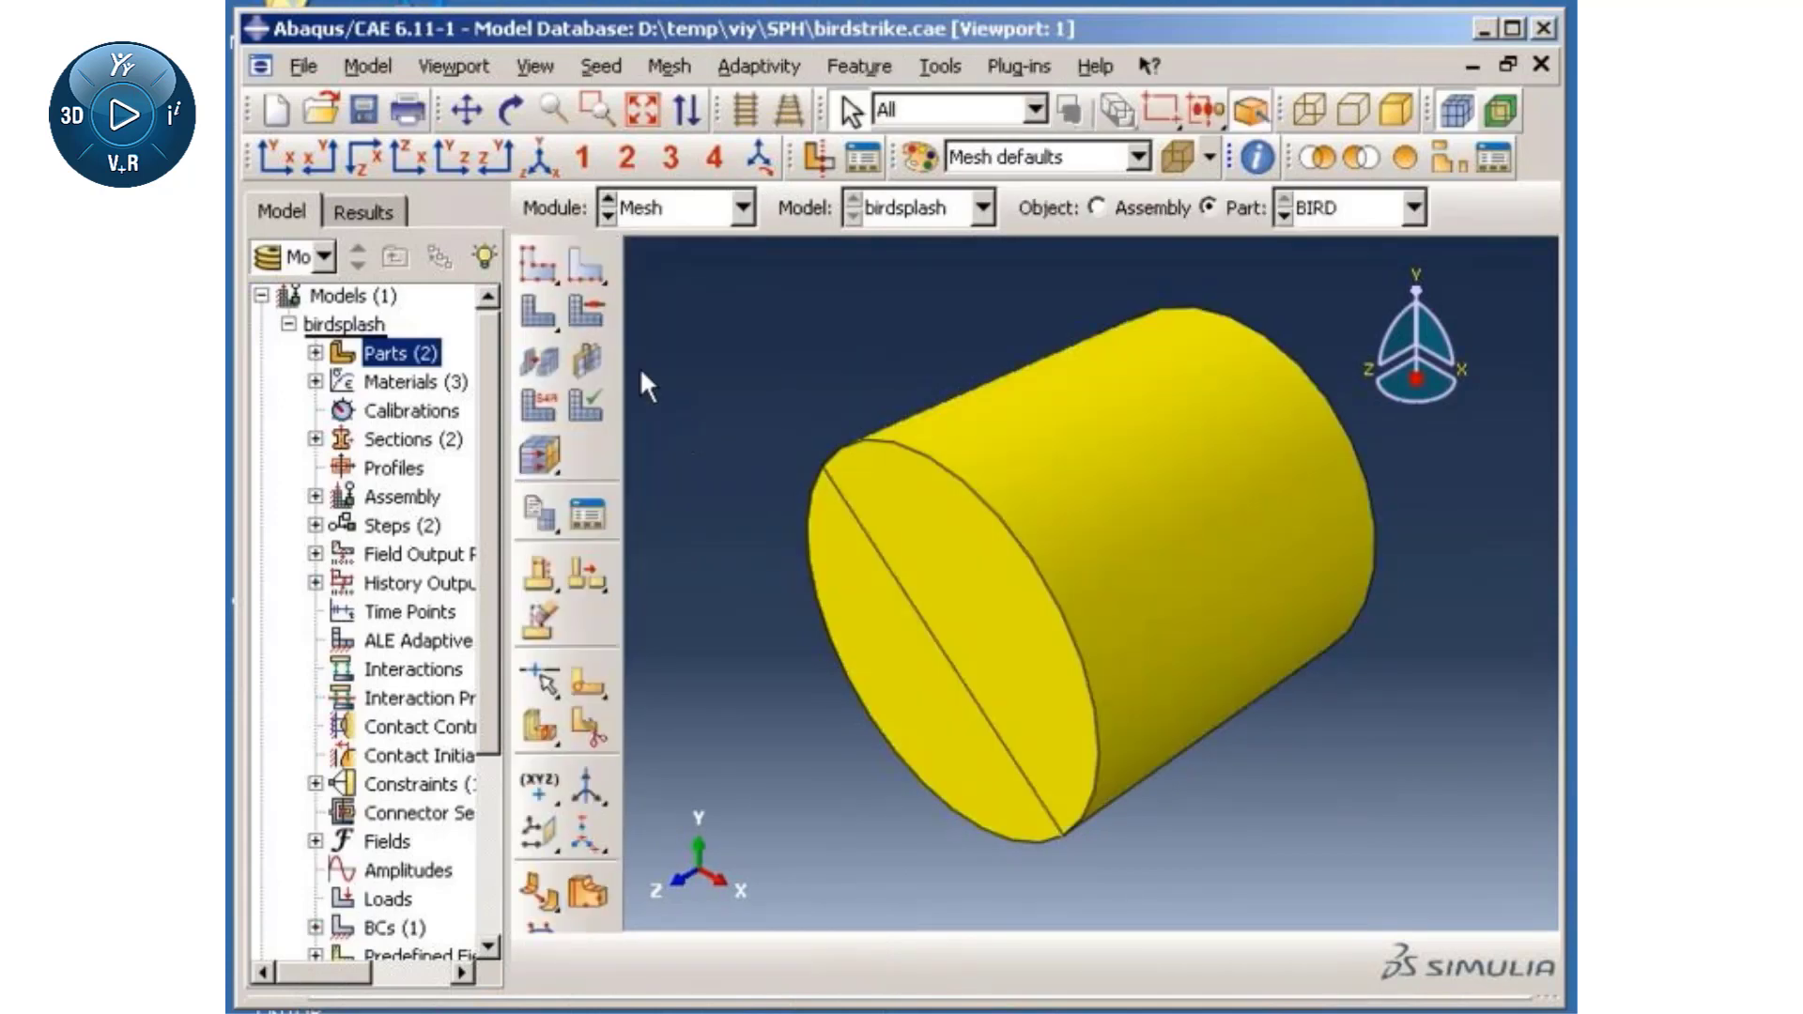
pyautogui.click(538, 265)
pyautogui.click(567, 430)
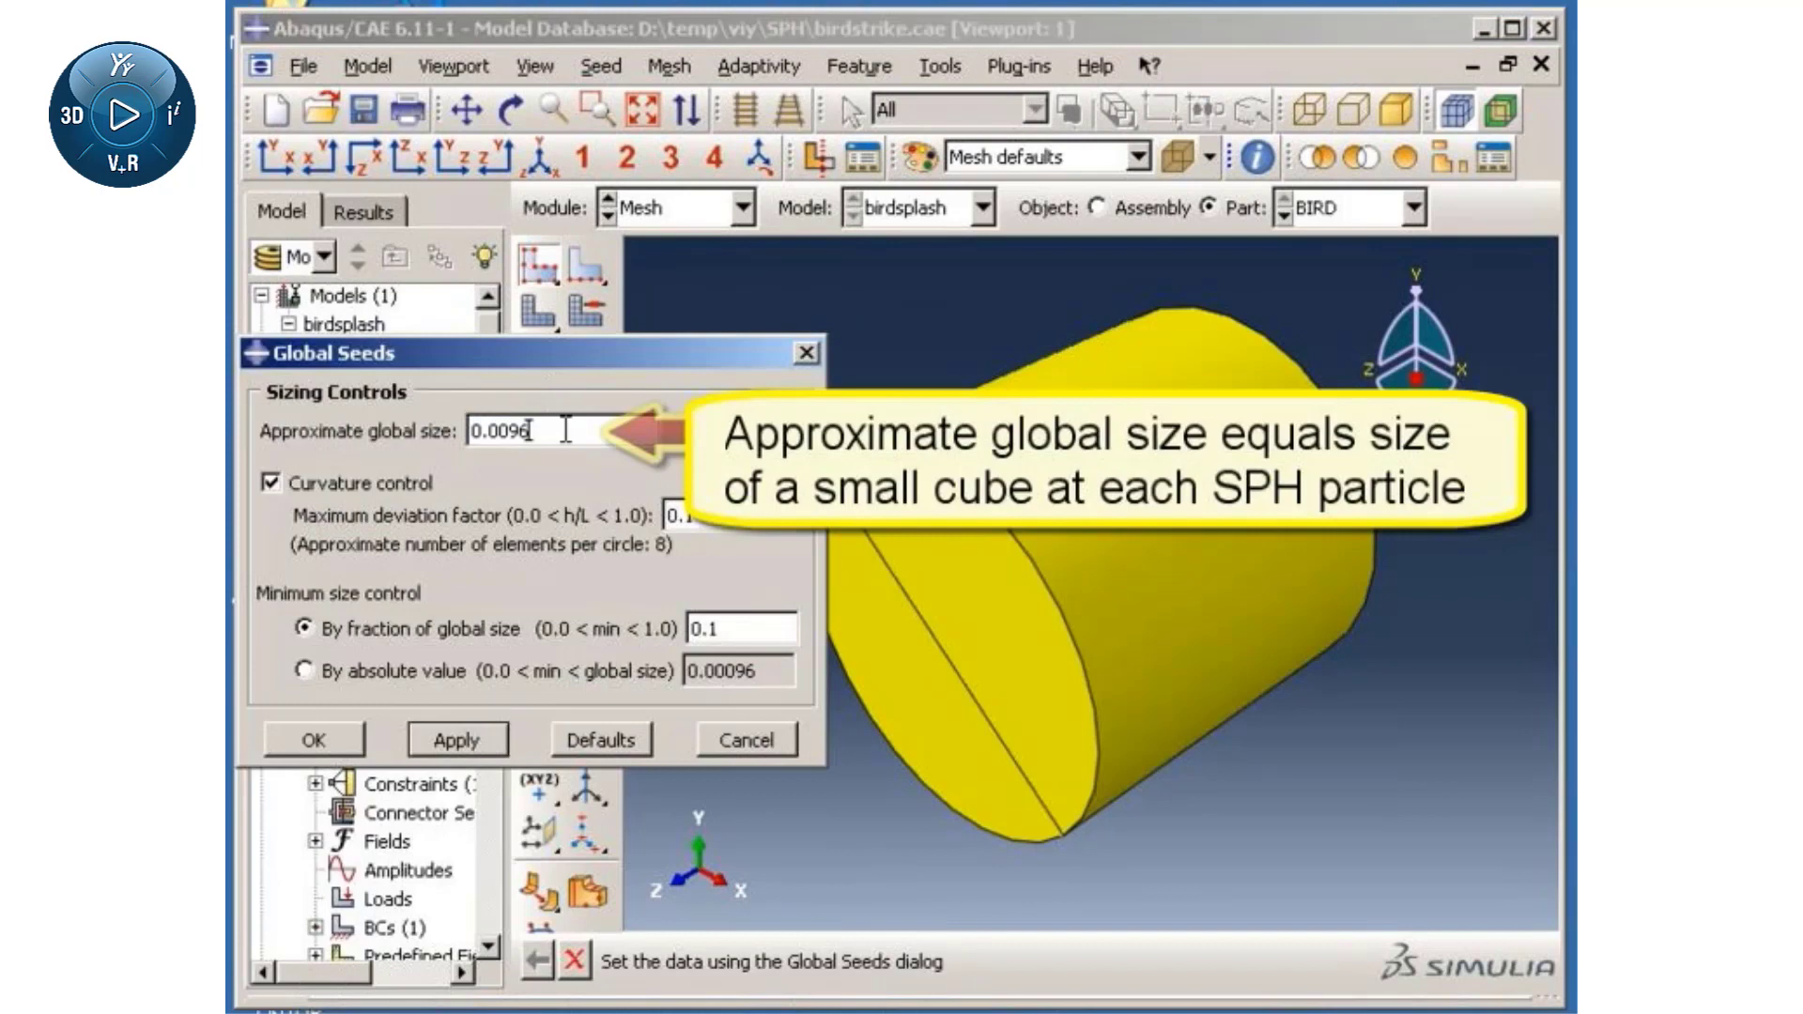
pyautogui.press('BackSpace')
pyautogui.press('BackSpace')
pyautogui.write('5')
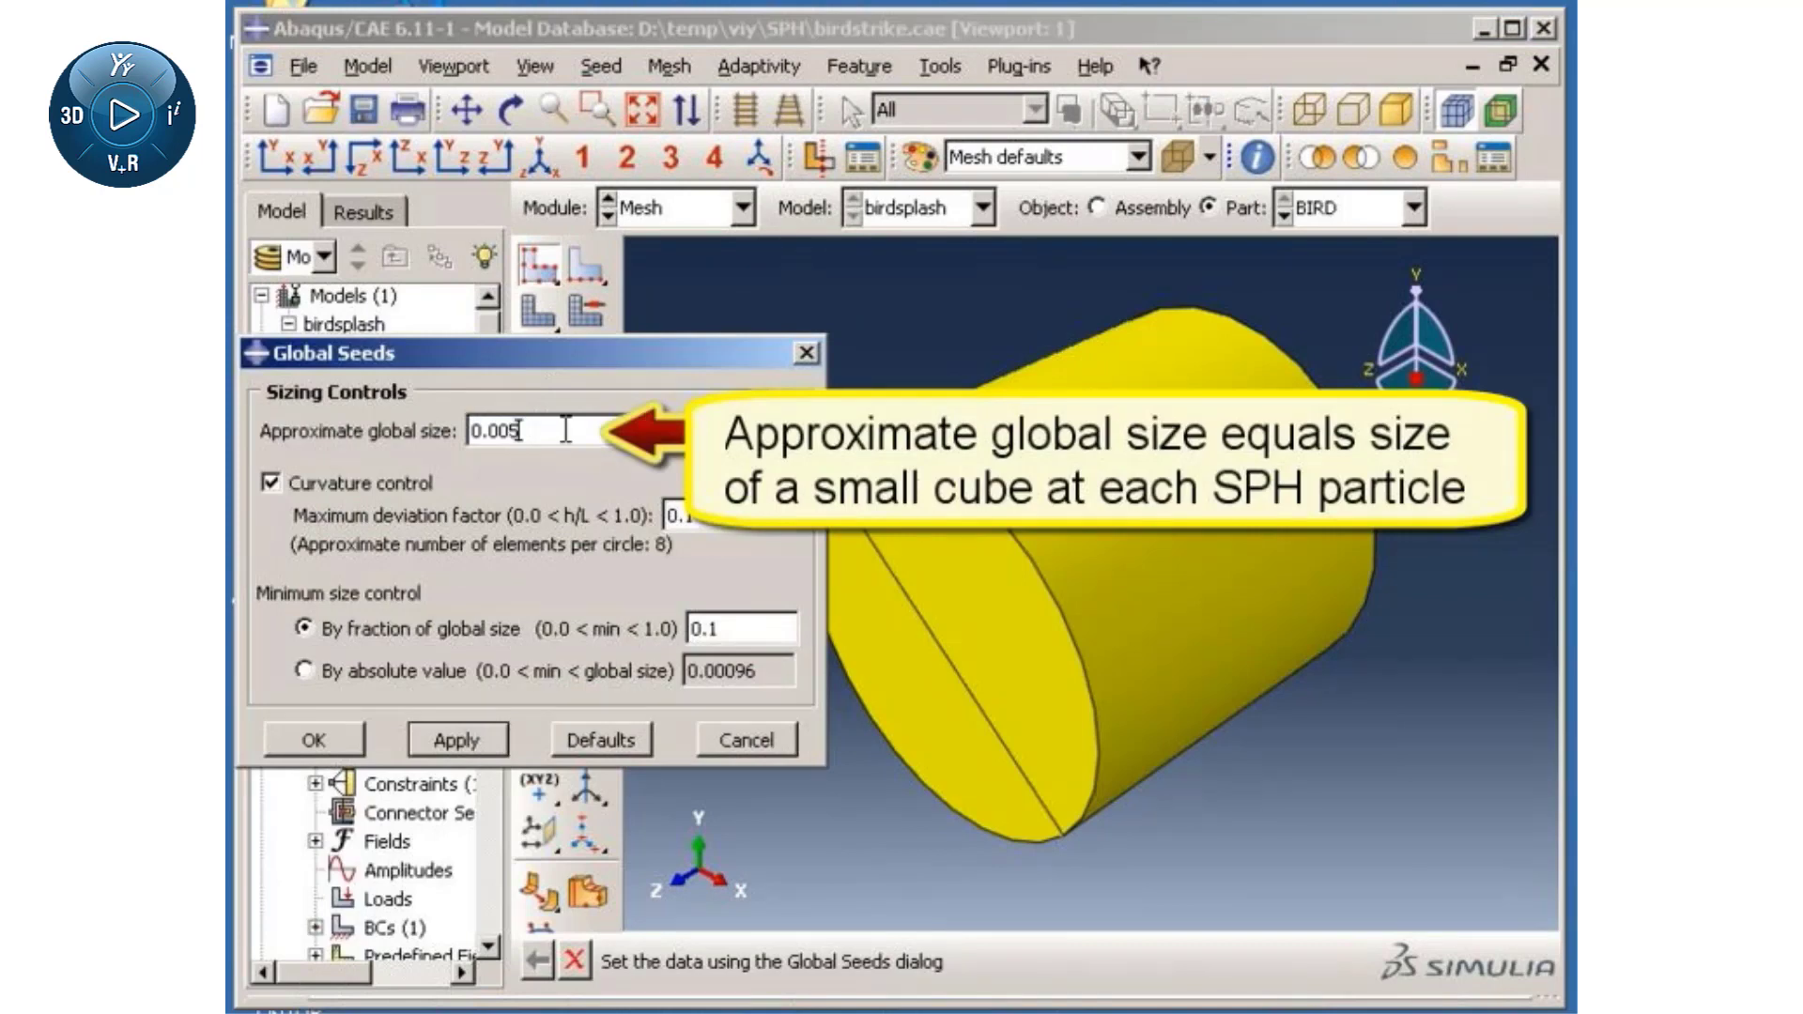
pyautogui.click(340, 734)
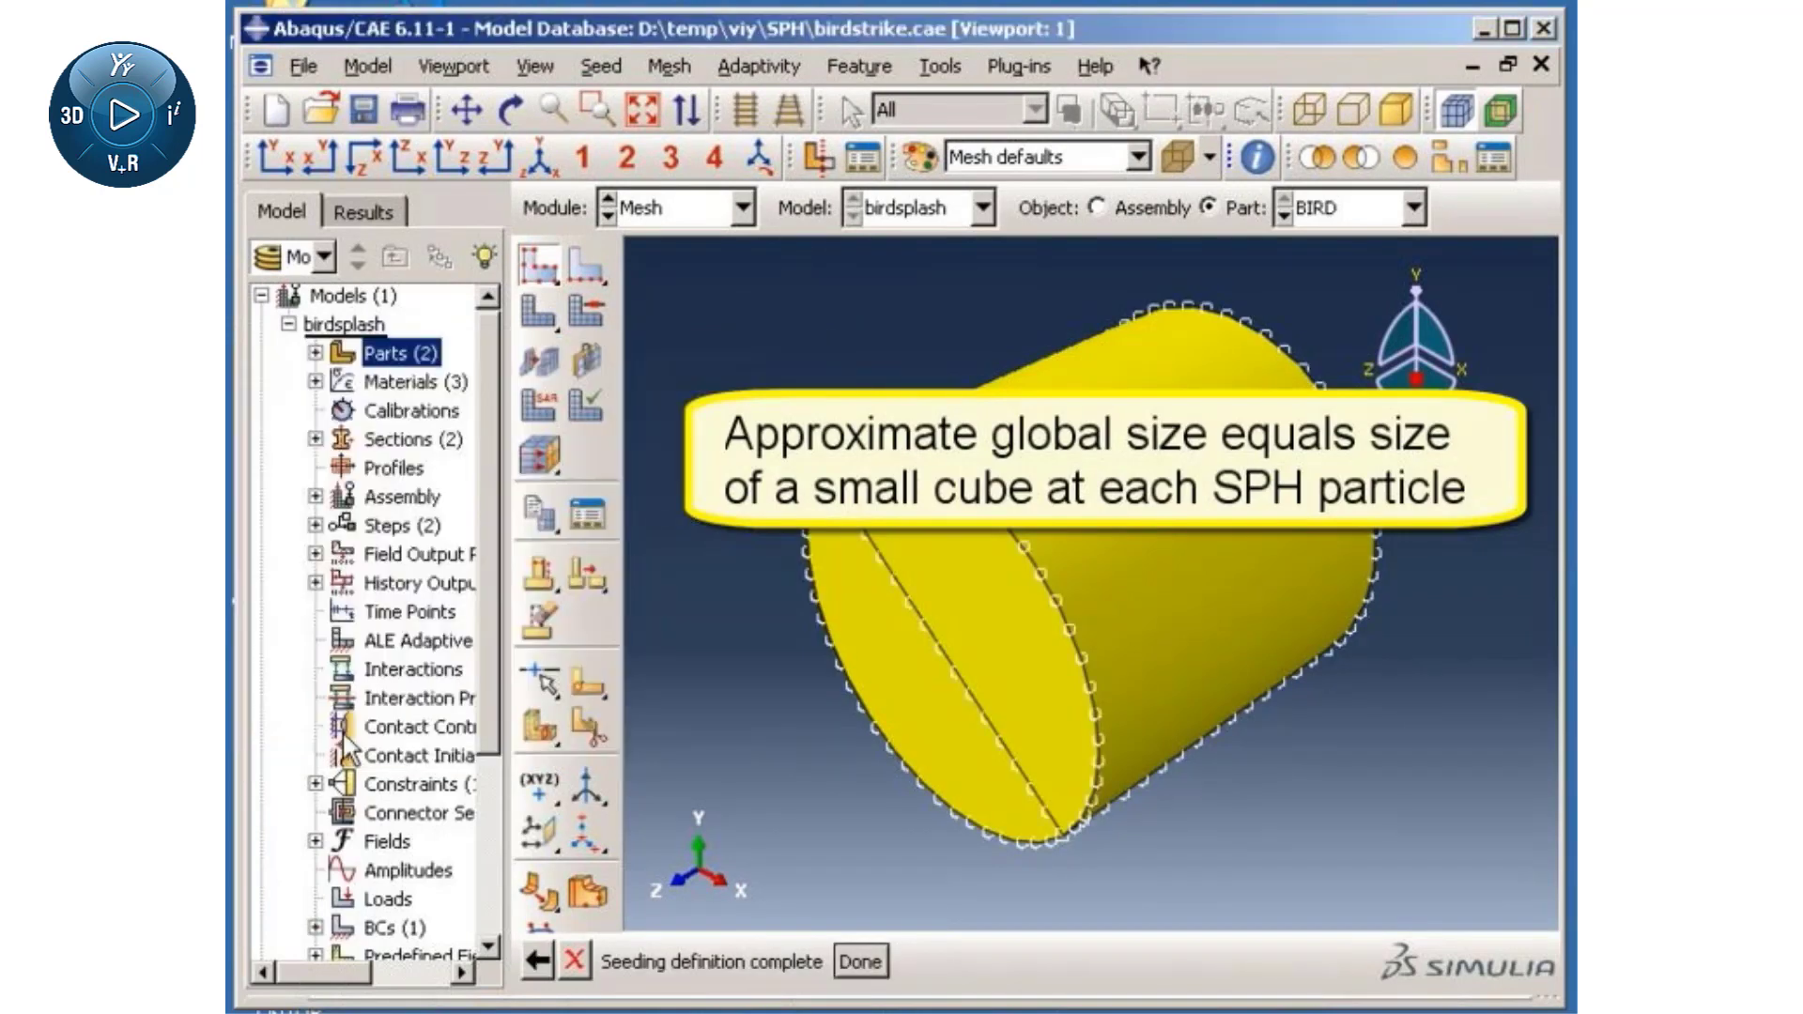
pyautogui.click(859, 961)
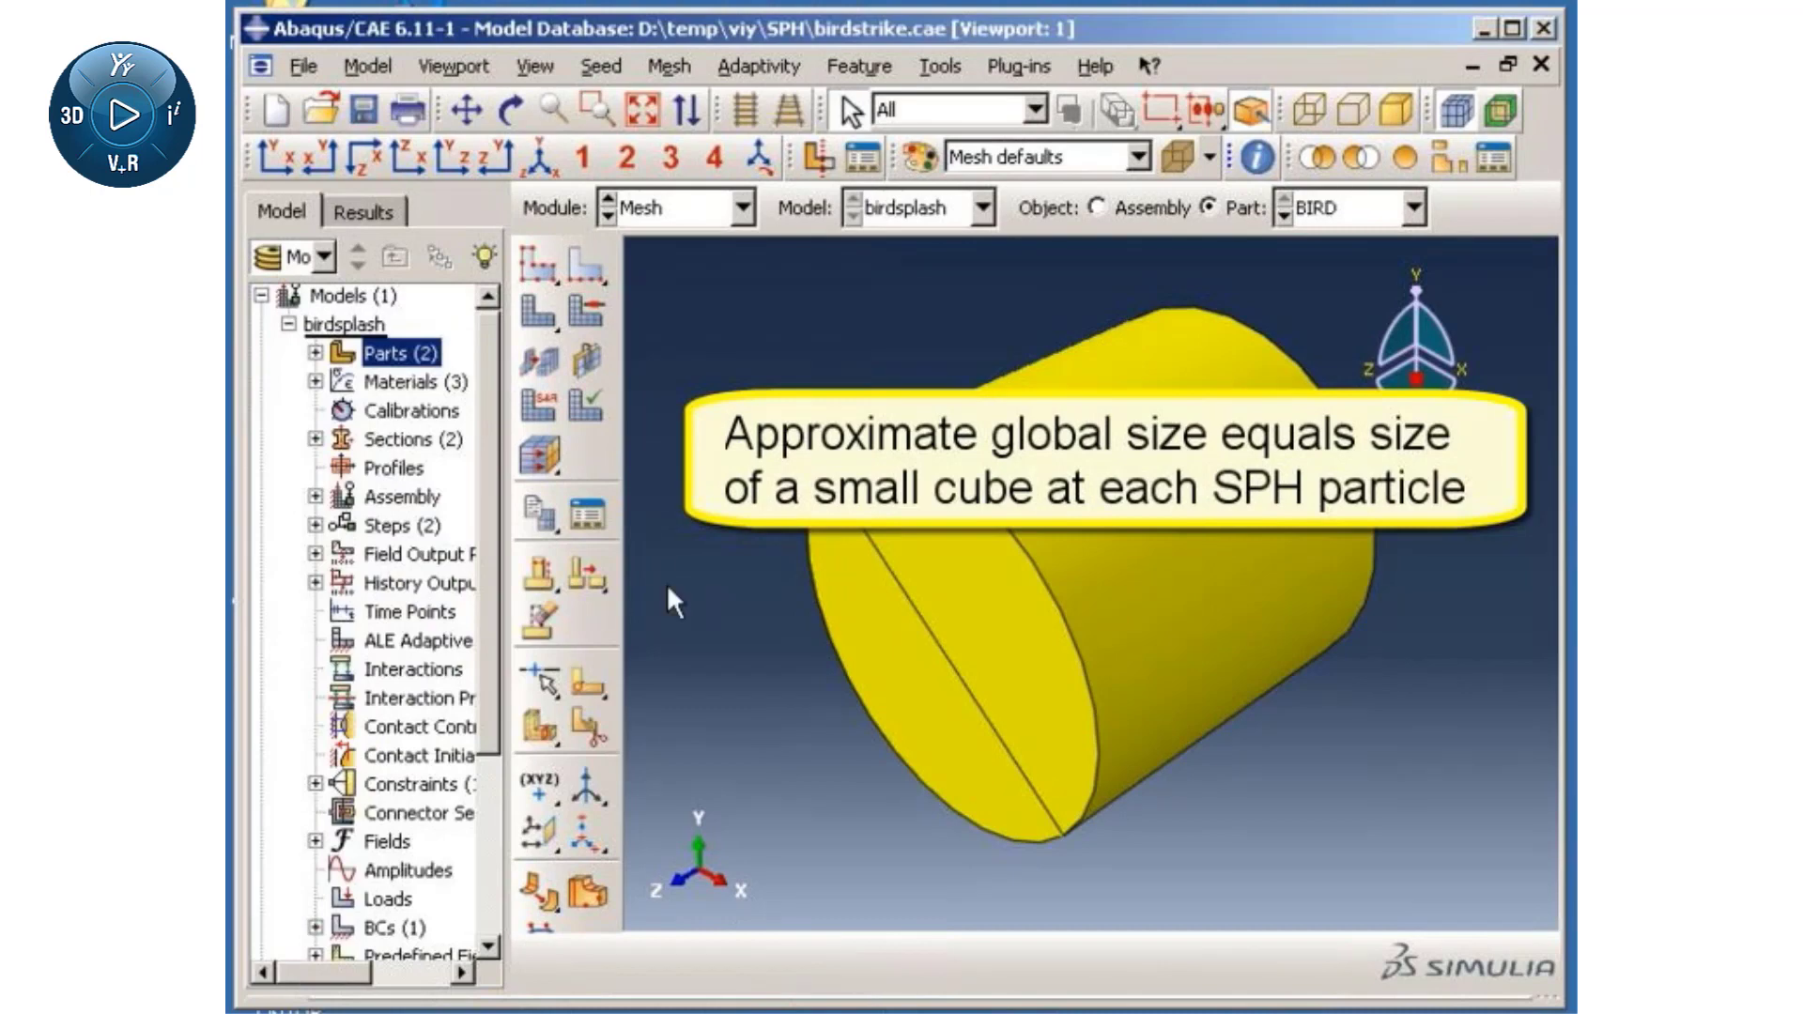
# - Set the mesh controls of the cylinder's cells to hex sweep meshing with the Medial axis algorithm
pyautogui.click(586, 312)
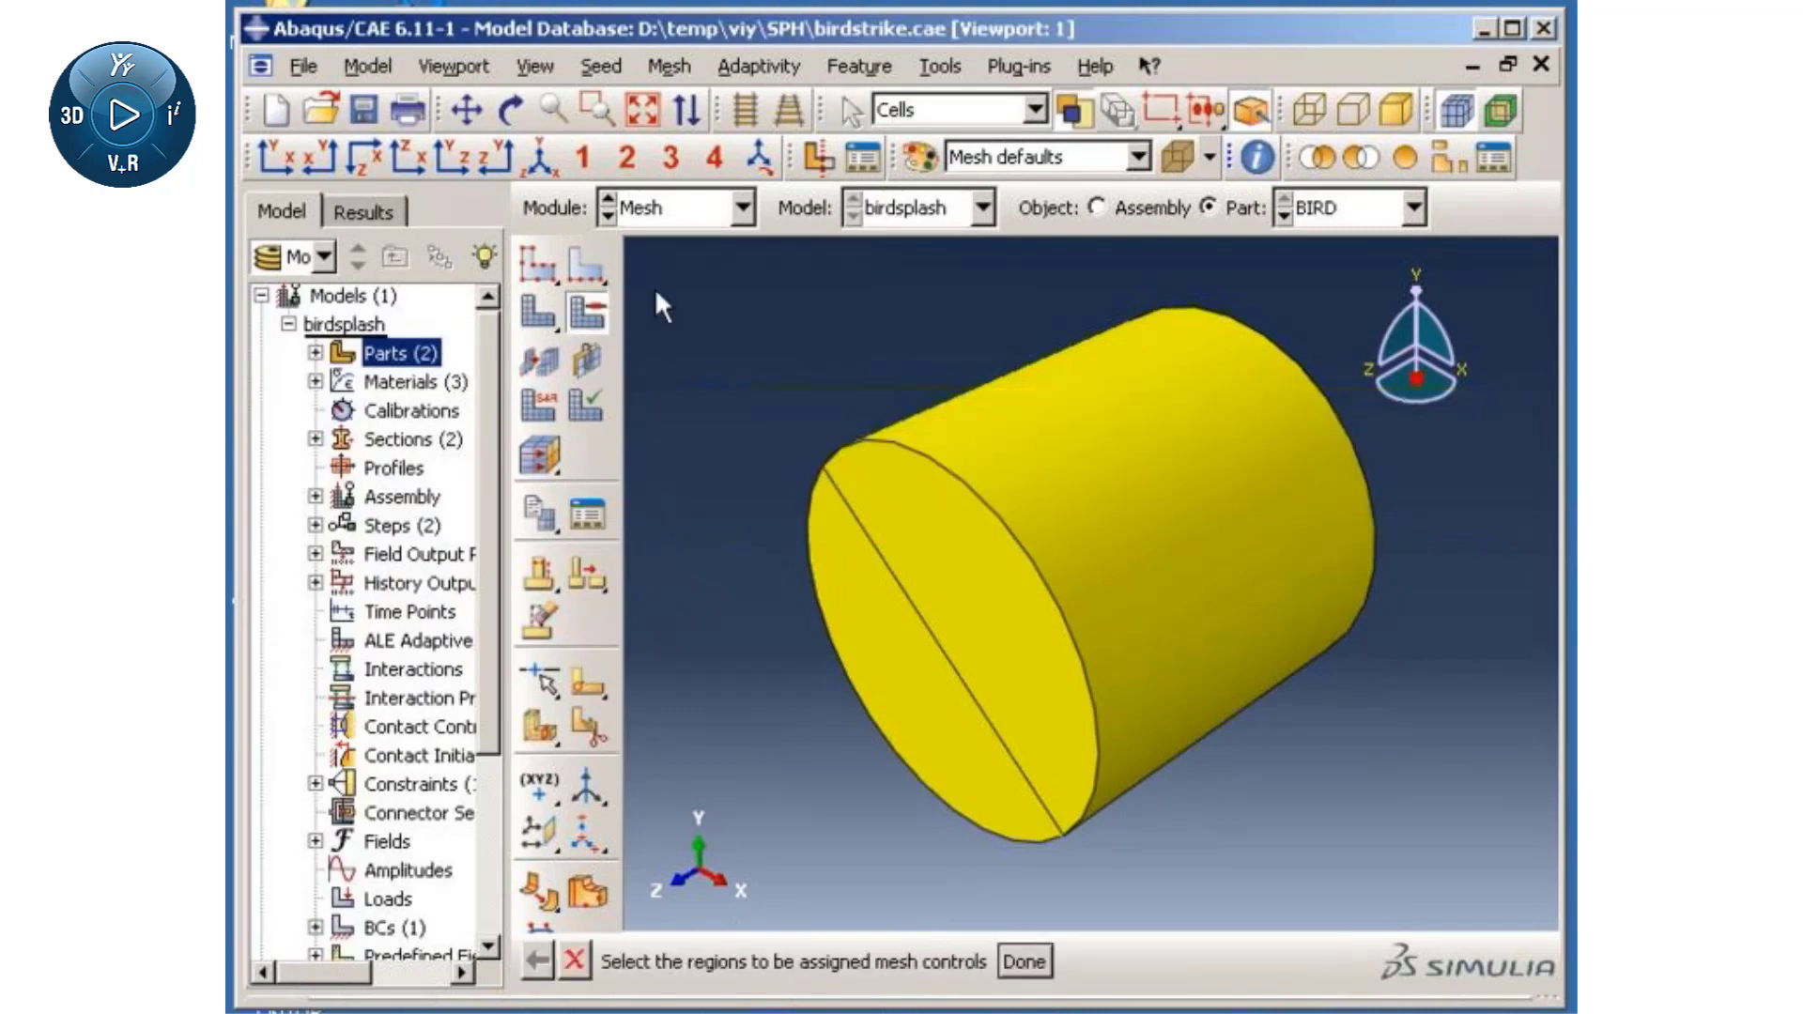
pyautogui.click(1091, 377)
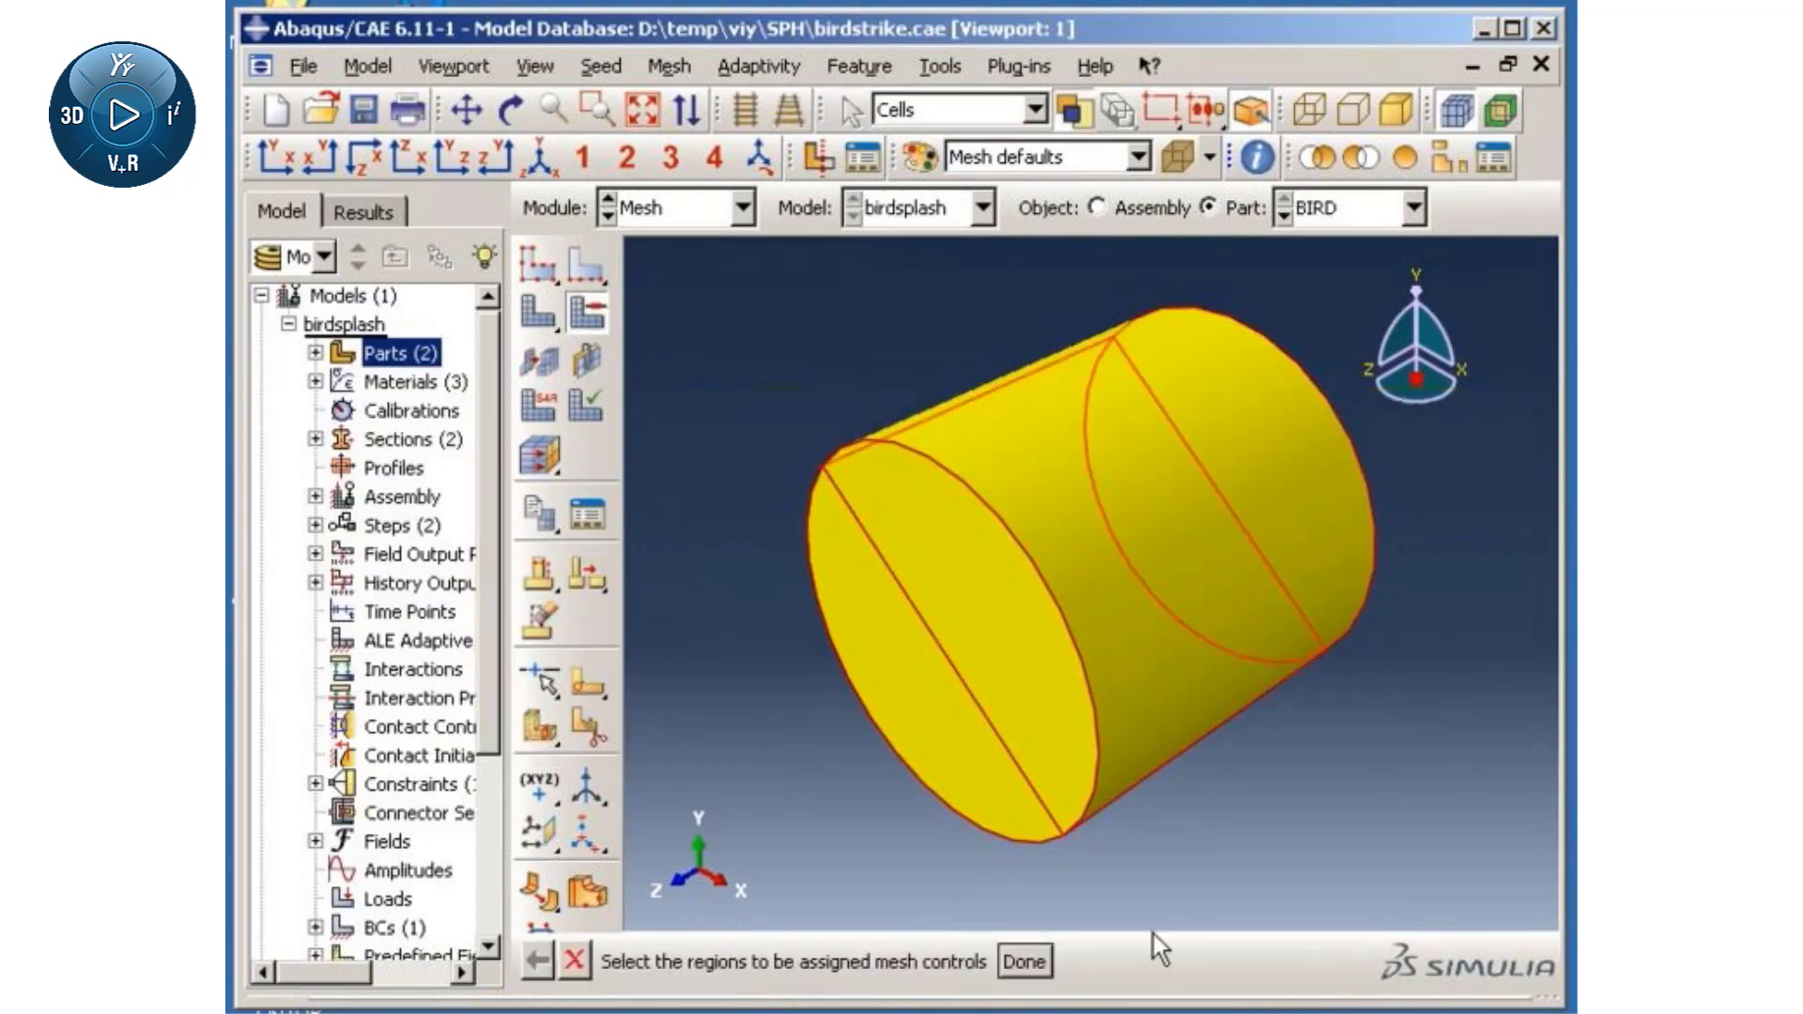
pyautogui.click(1025, 958)
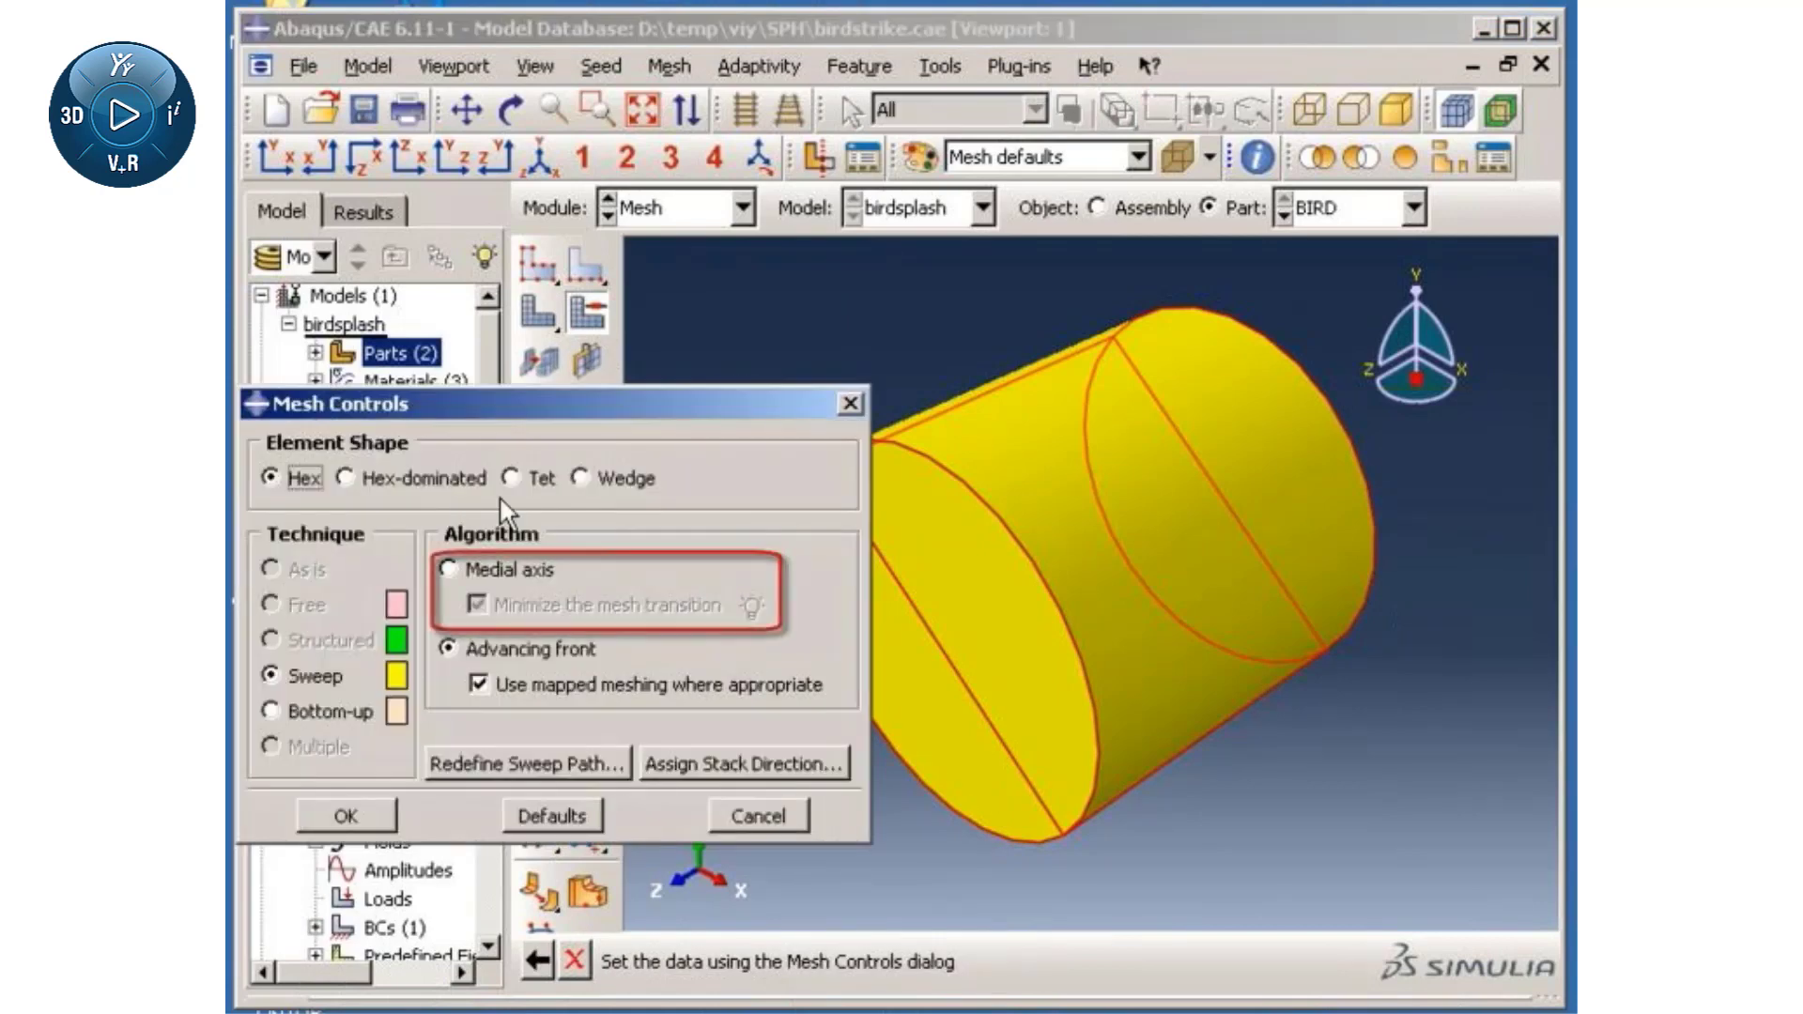
pyautogui.click(451, 569)
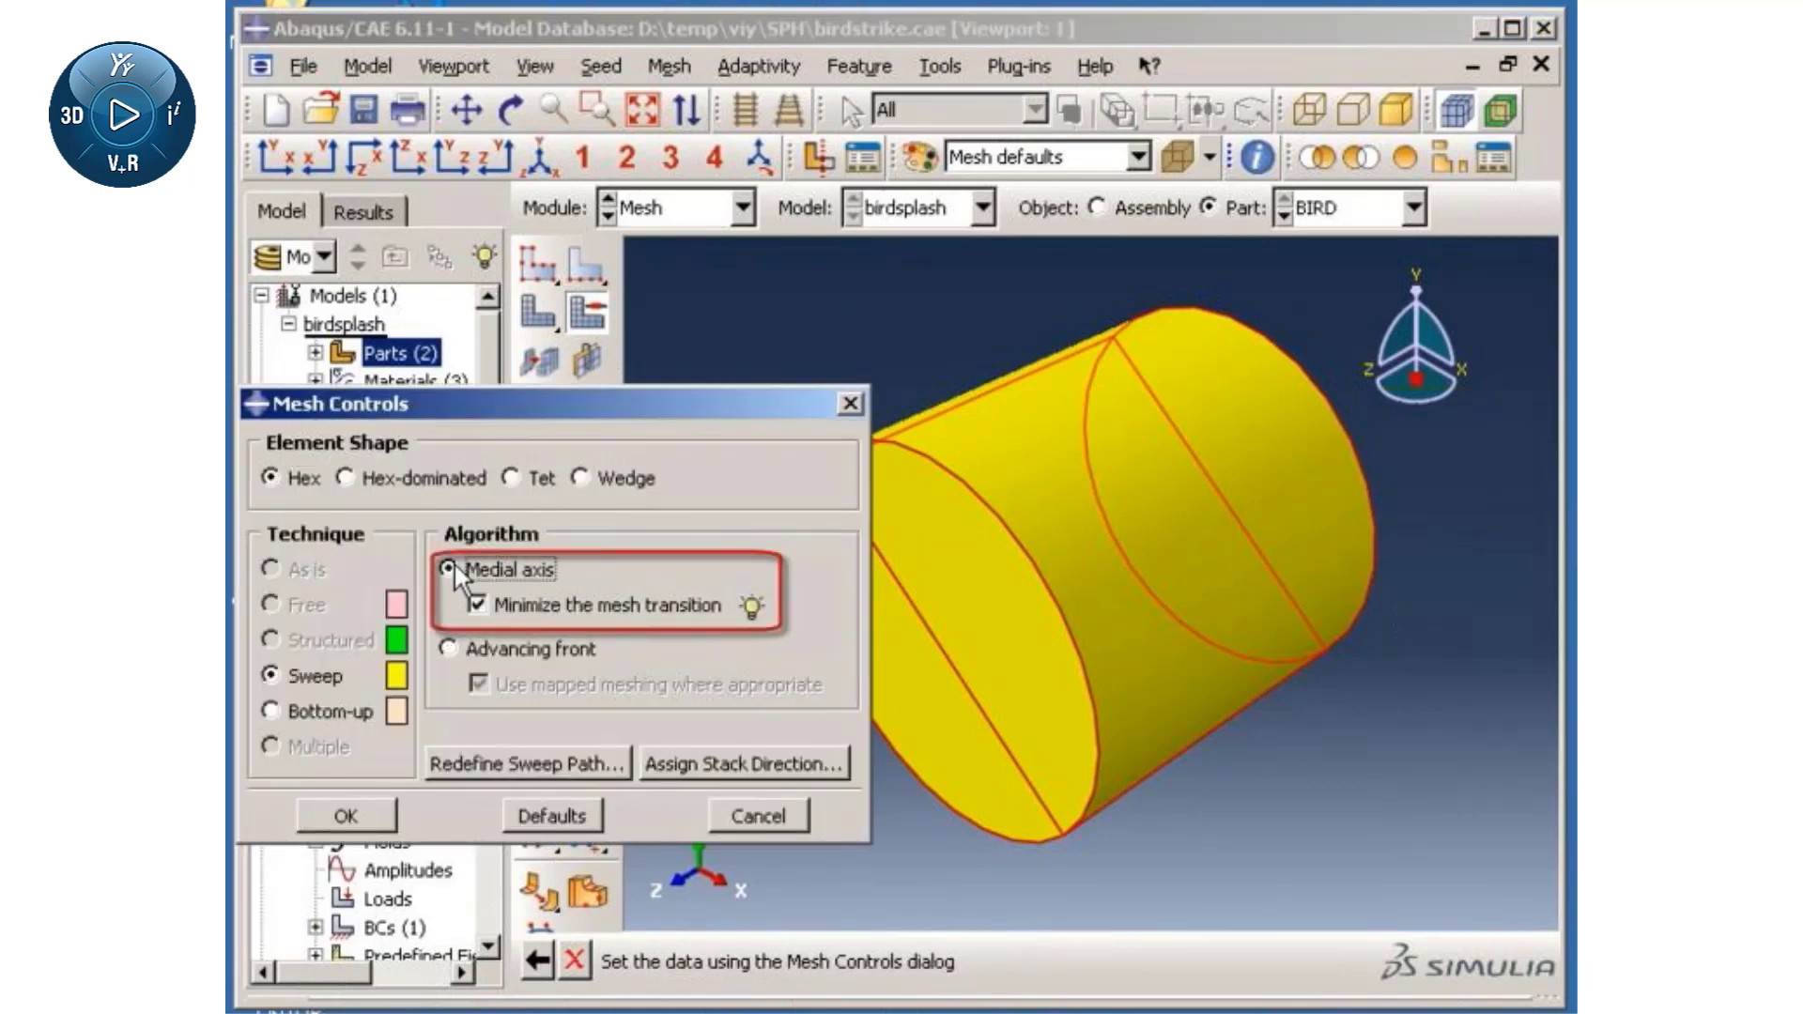
pyautogui.click(352, 800)
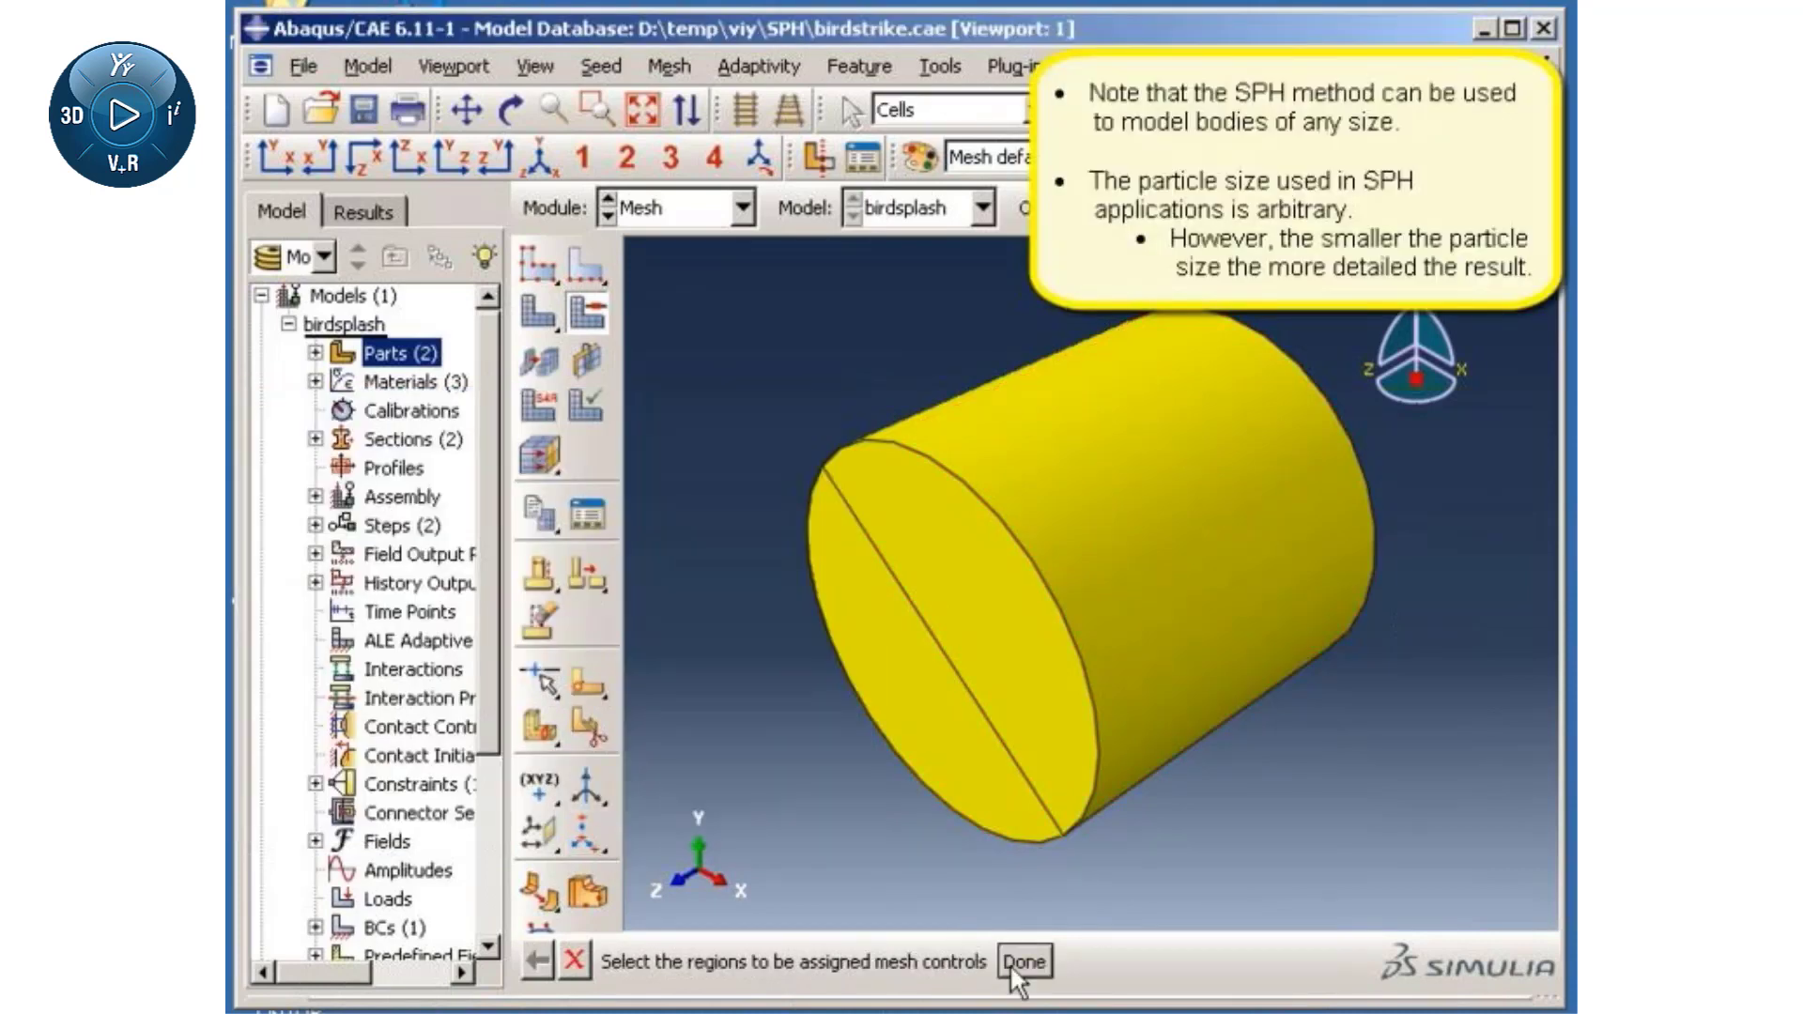
pyautogui.click(1022, 961)
# - Assign linear 3D Stress elements from the Explicit library to the whole cylinder and mesh the part
pyautogui.click(540, 410)
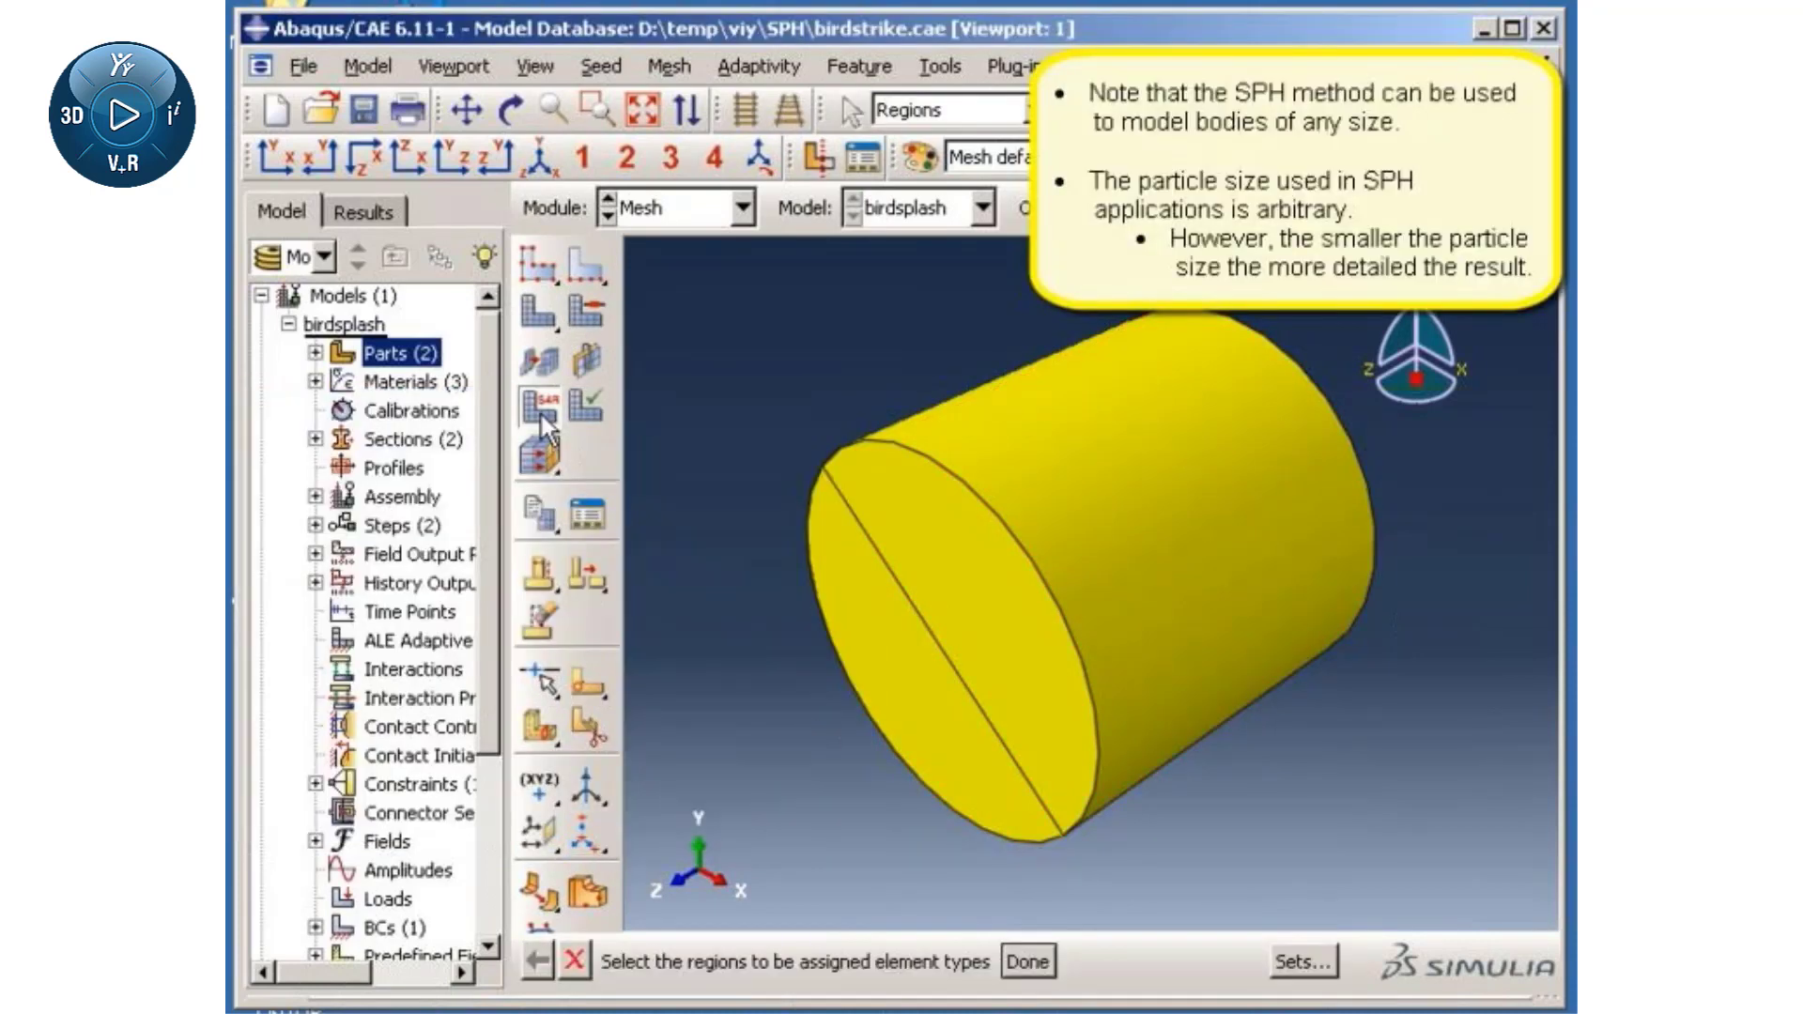
pyautogui.click(1433, 894)
pyautogui.click(1045, 960)
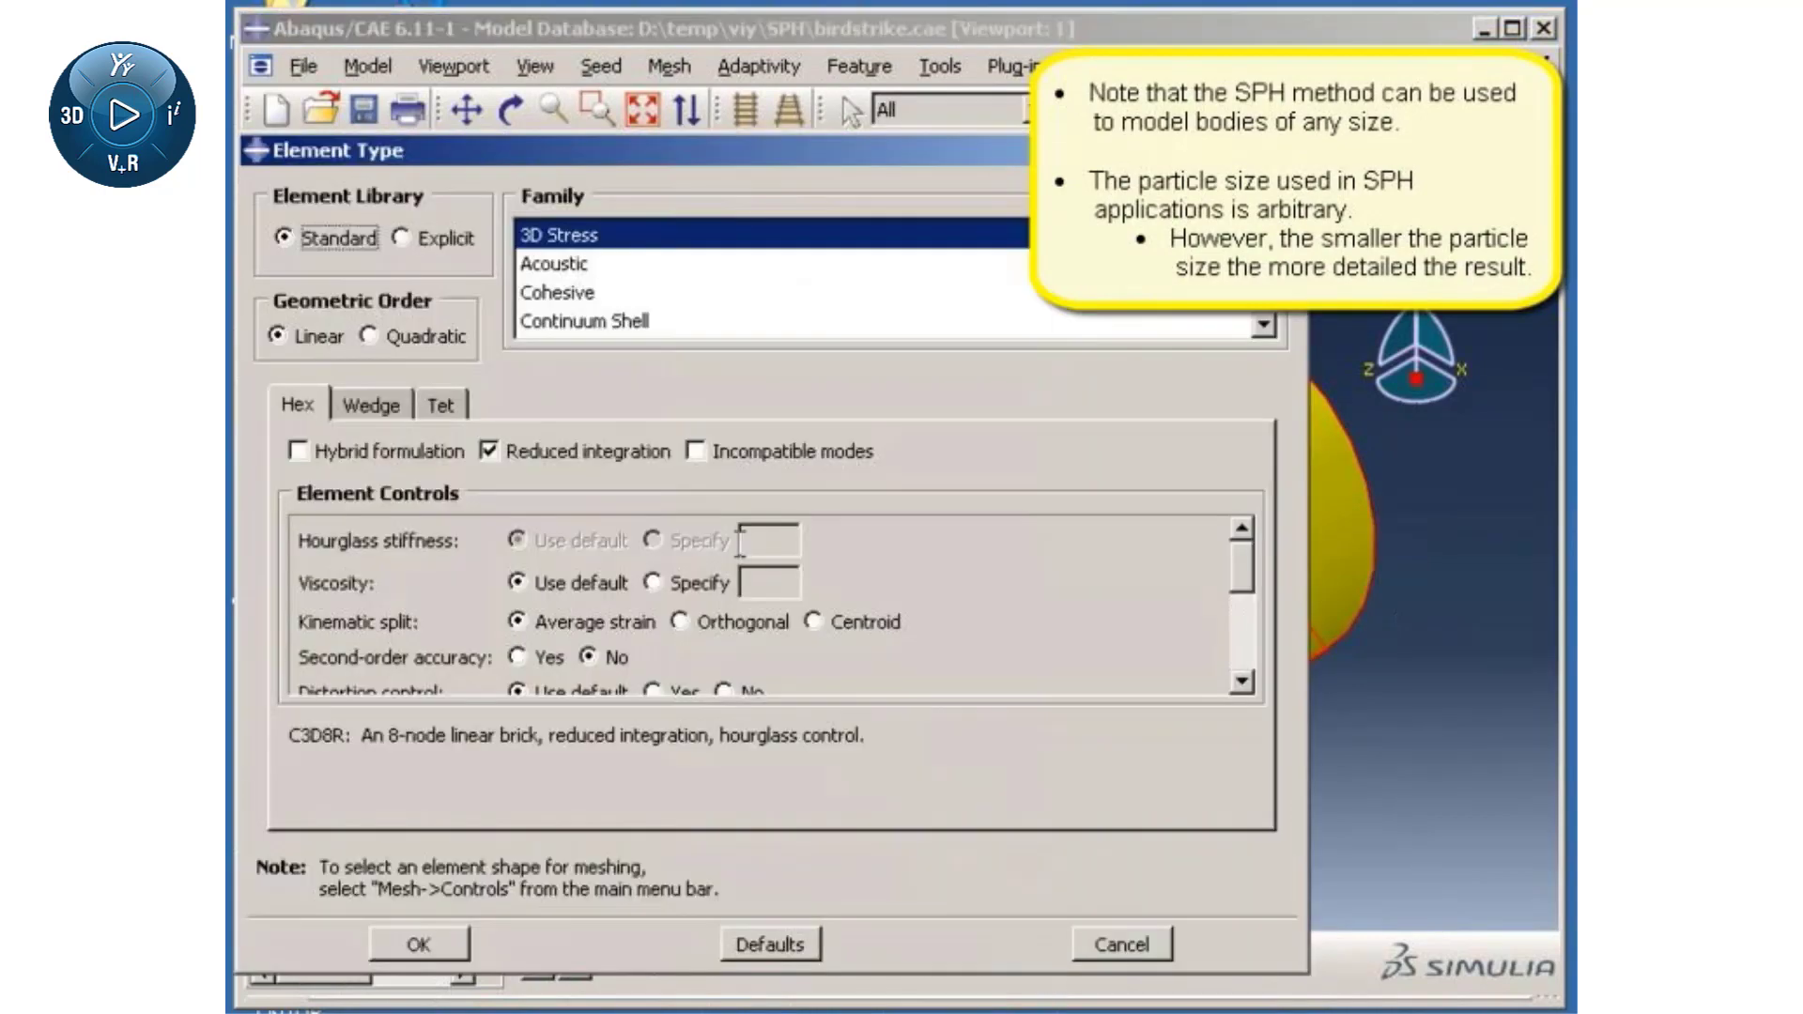
pyautogui.click(416, 237)
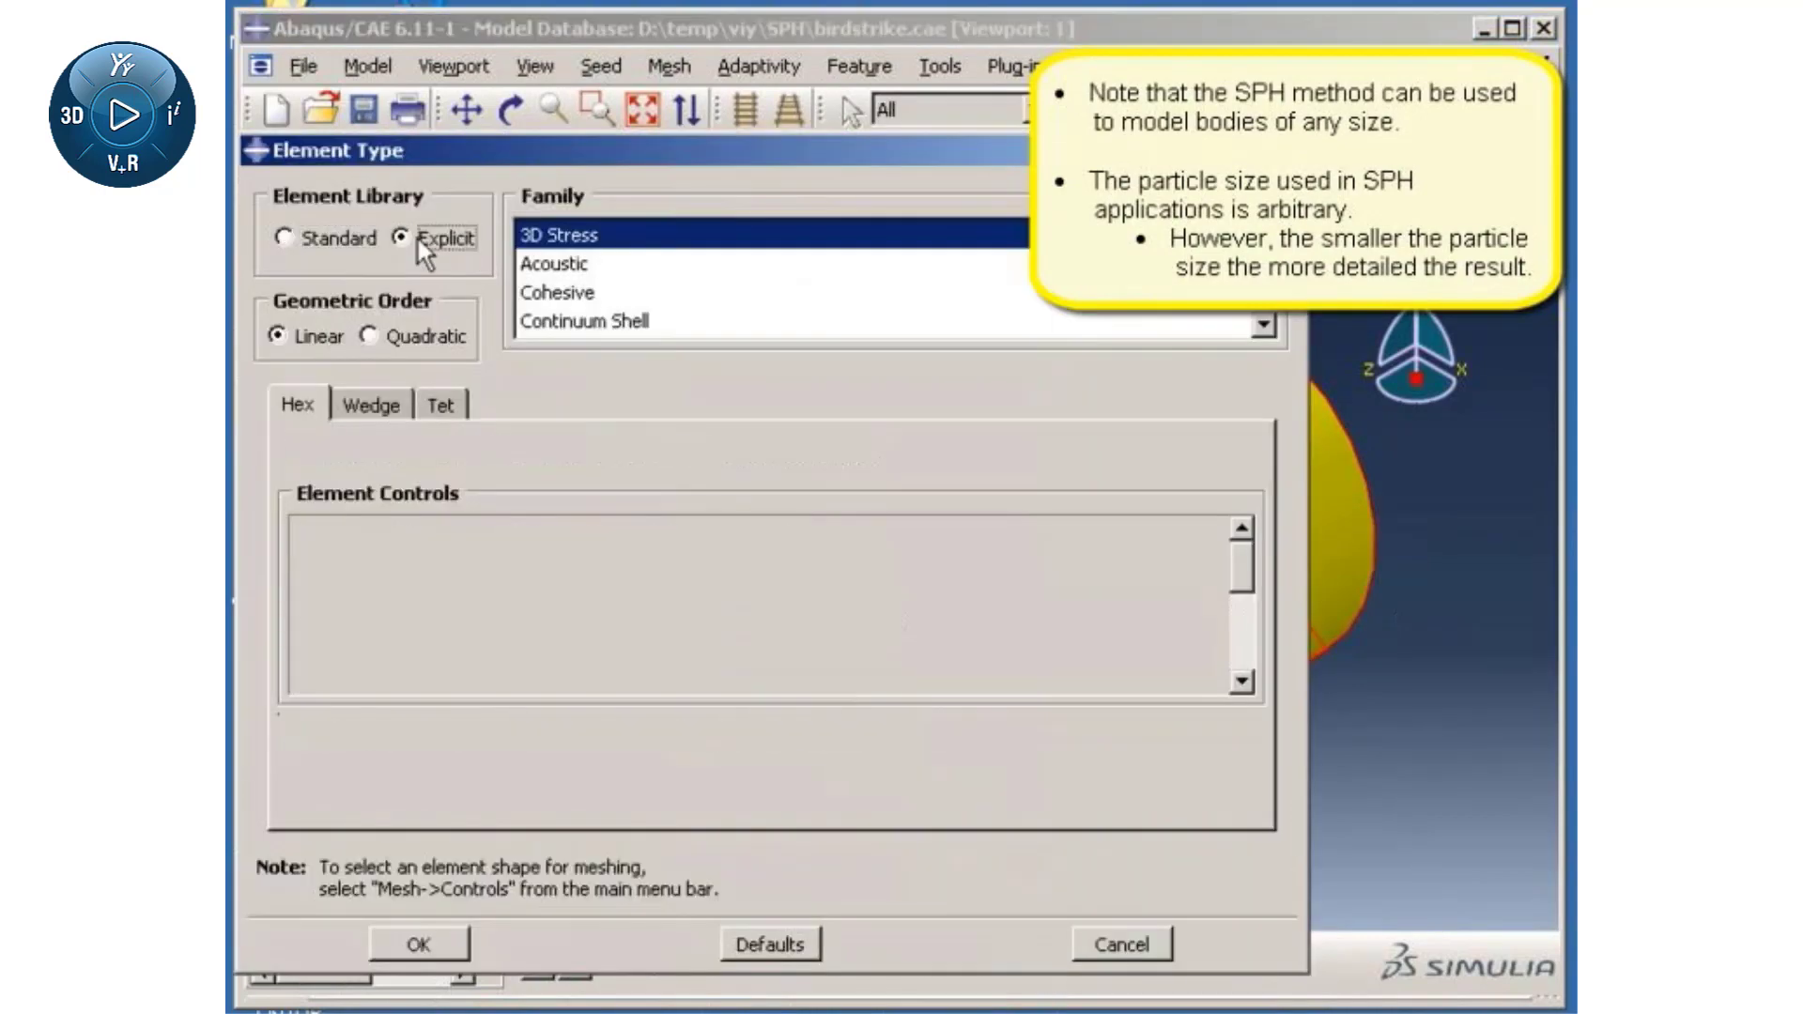
pyautogui.click(419, 943)
pyautogui.click(1040, 965)
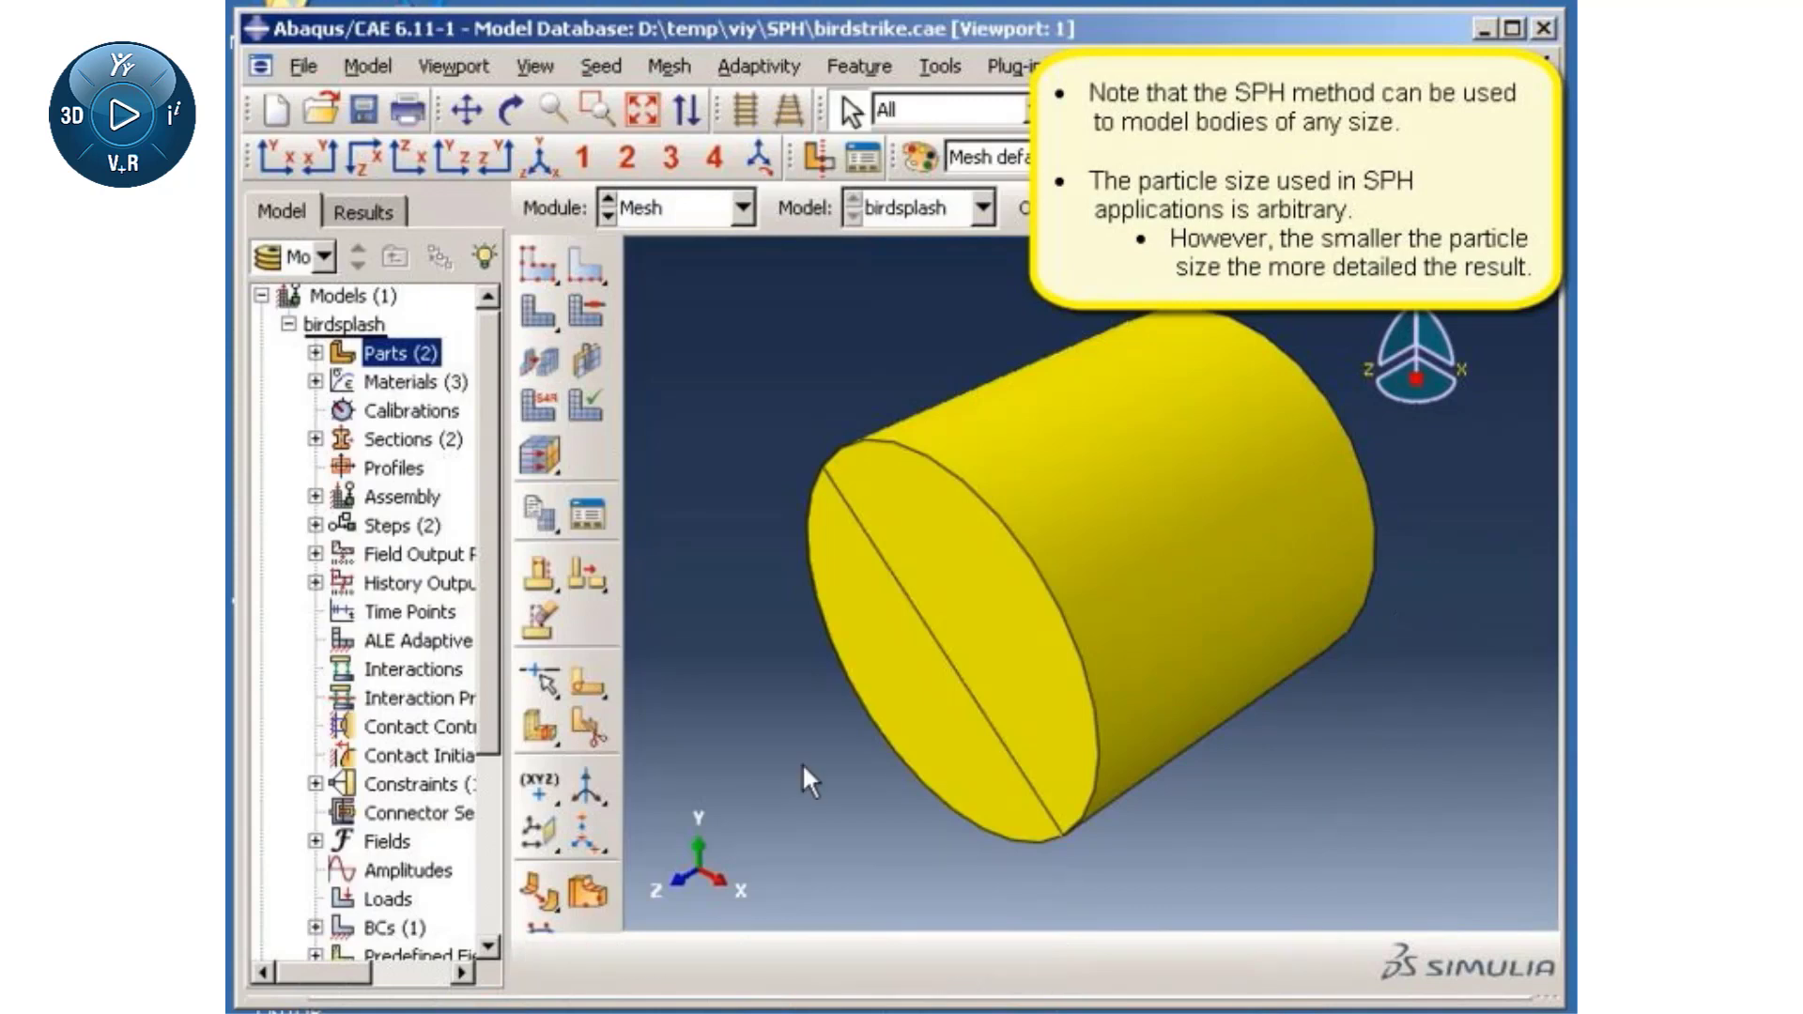
pyautogui.click(589, 513)
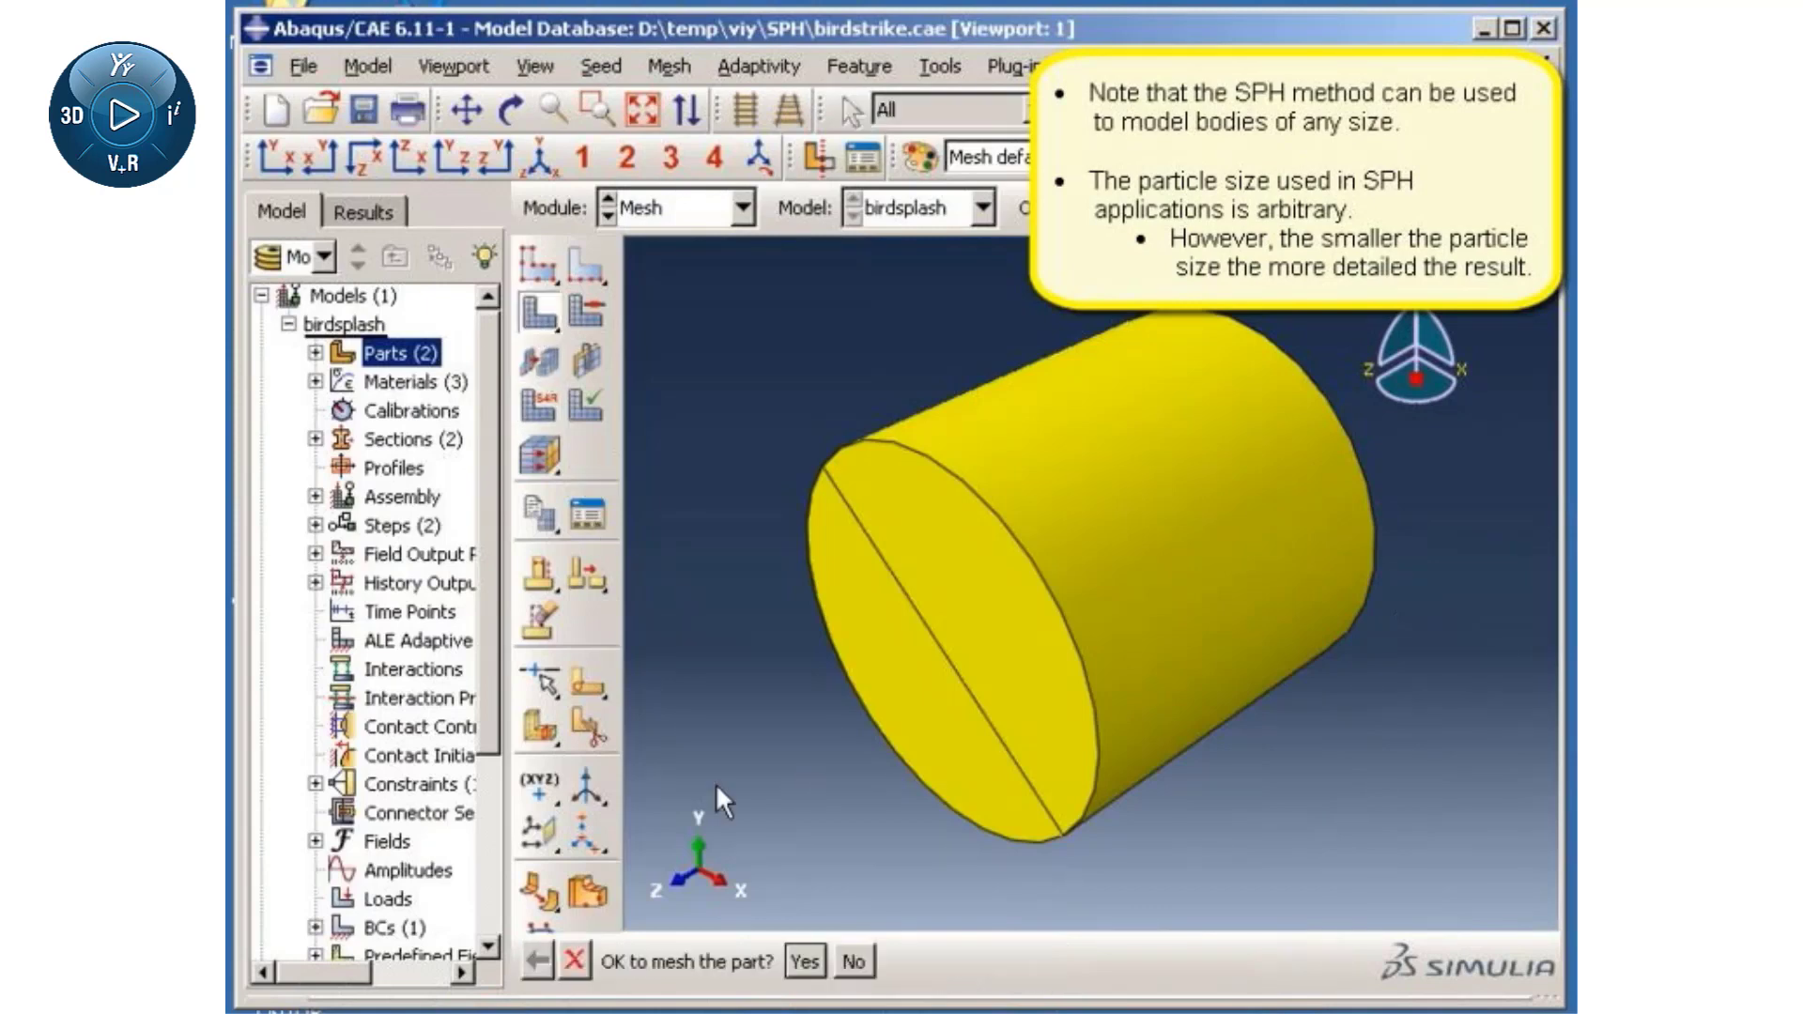
pyautogui.click(803, 960)
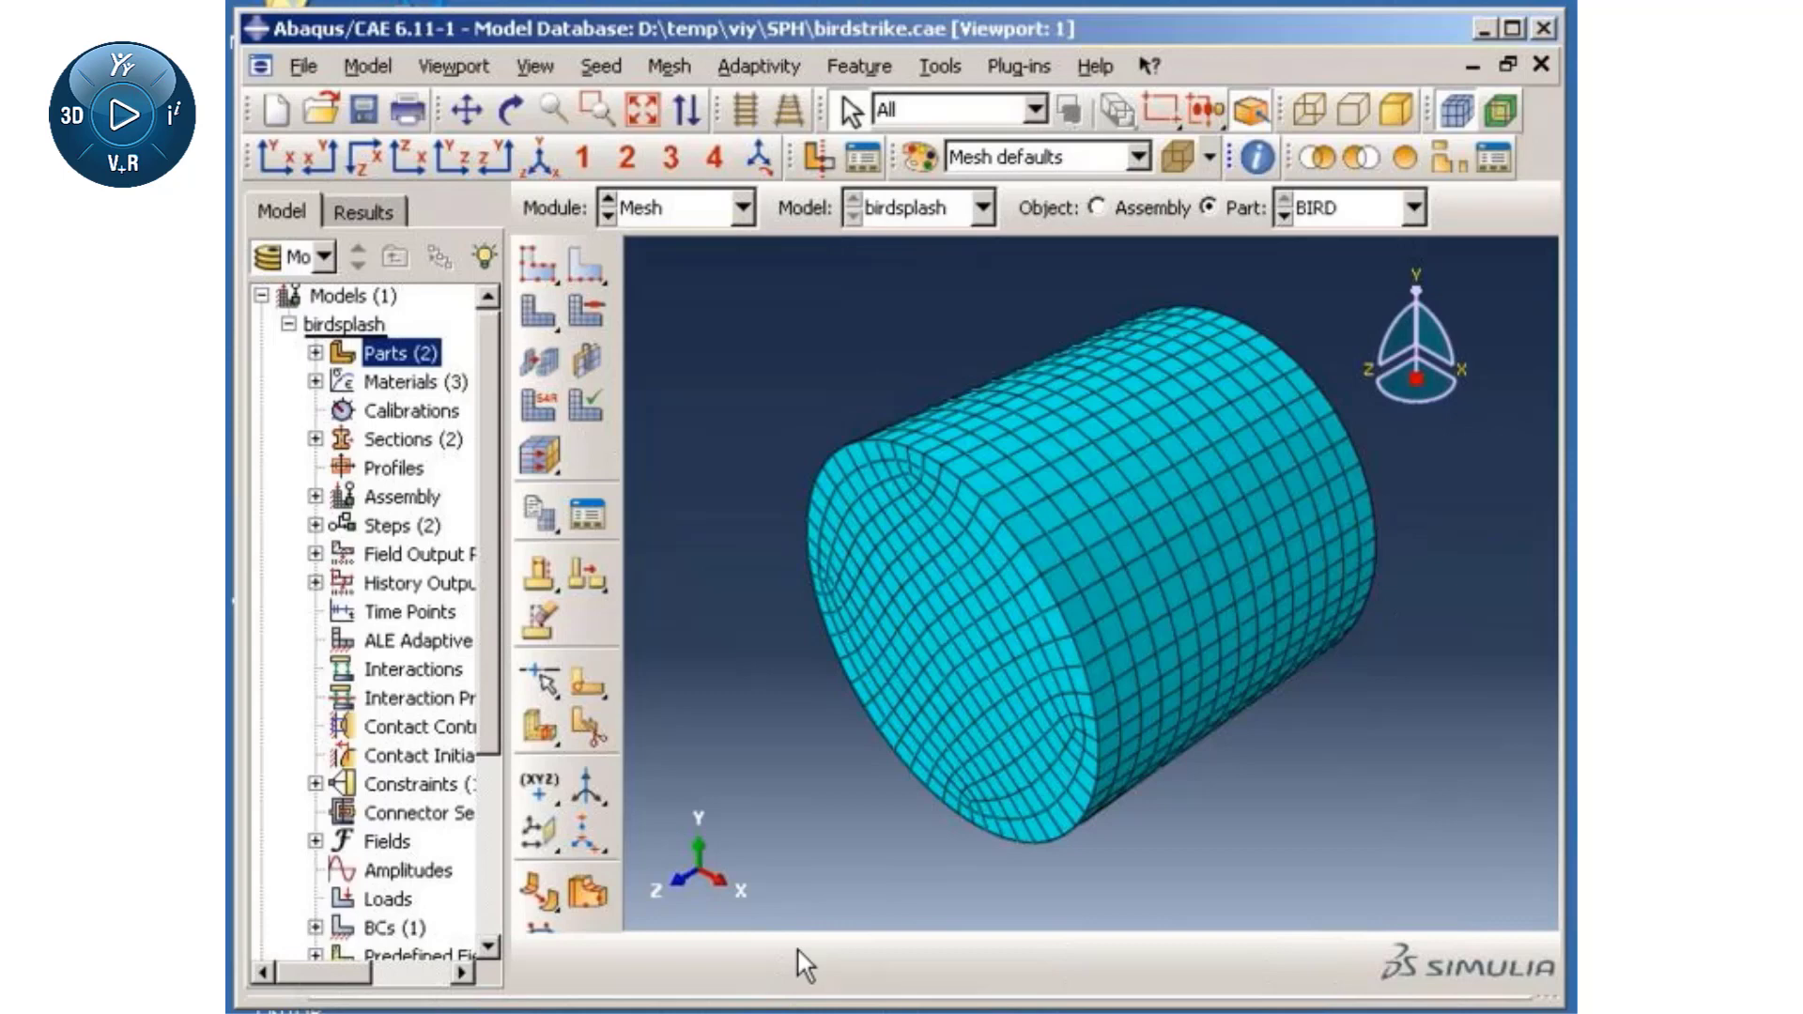
# - Create a node set named NodeSet-Bird on the BIRD part containing all the nodes of the cylinder mesh
pyautogui.click(316, 352)
pyautogui.click(344, 381)
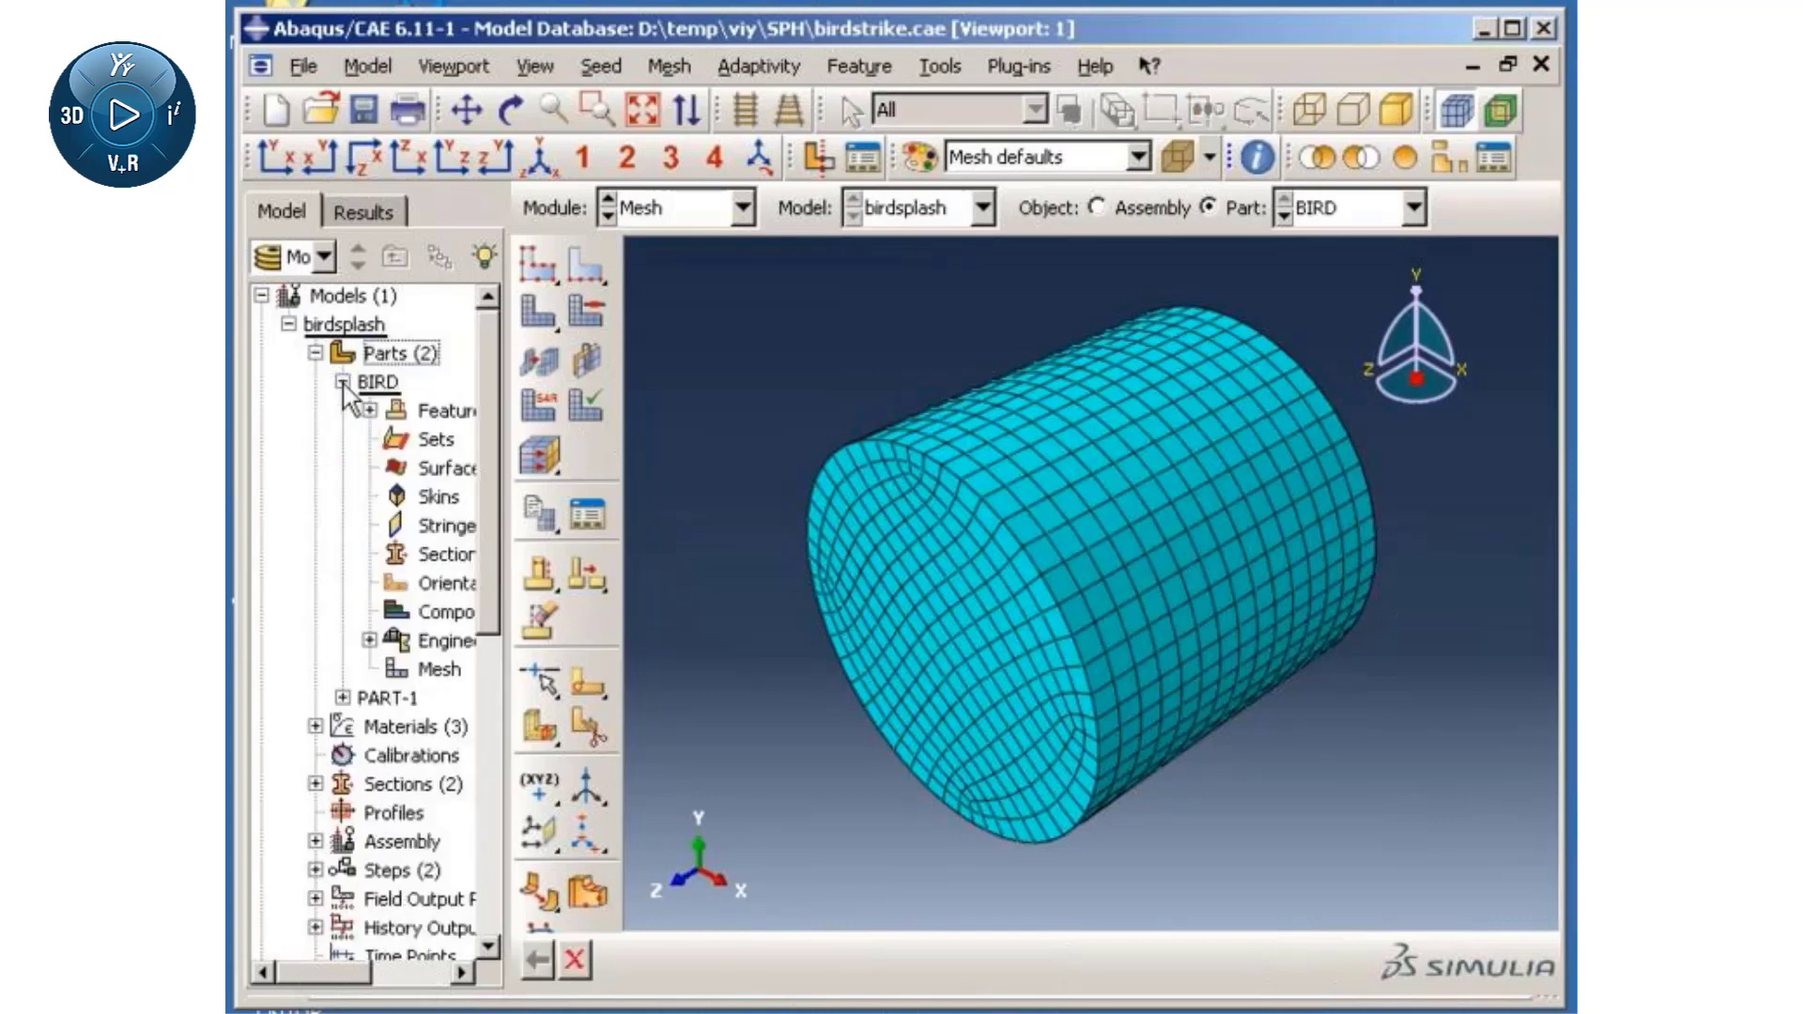
pyautogui.doubleClick(414, 437)
pyautogui.write('No')
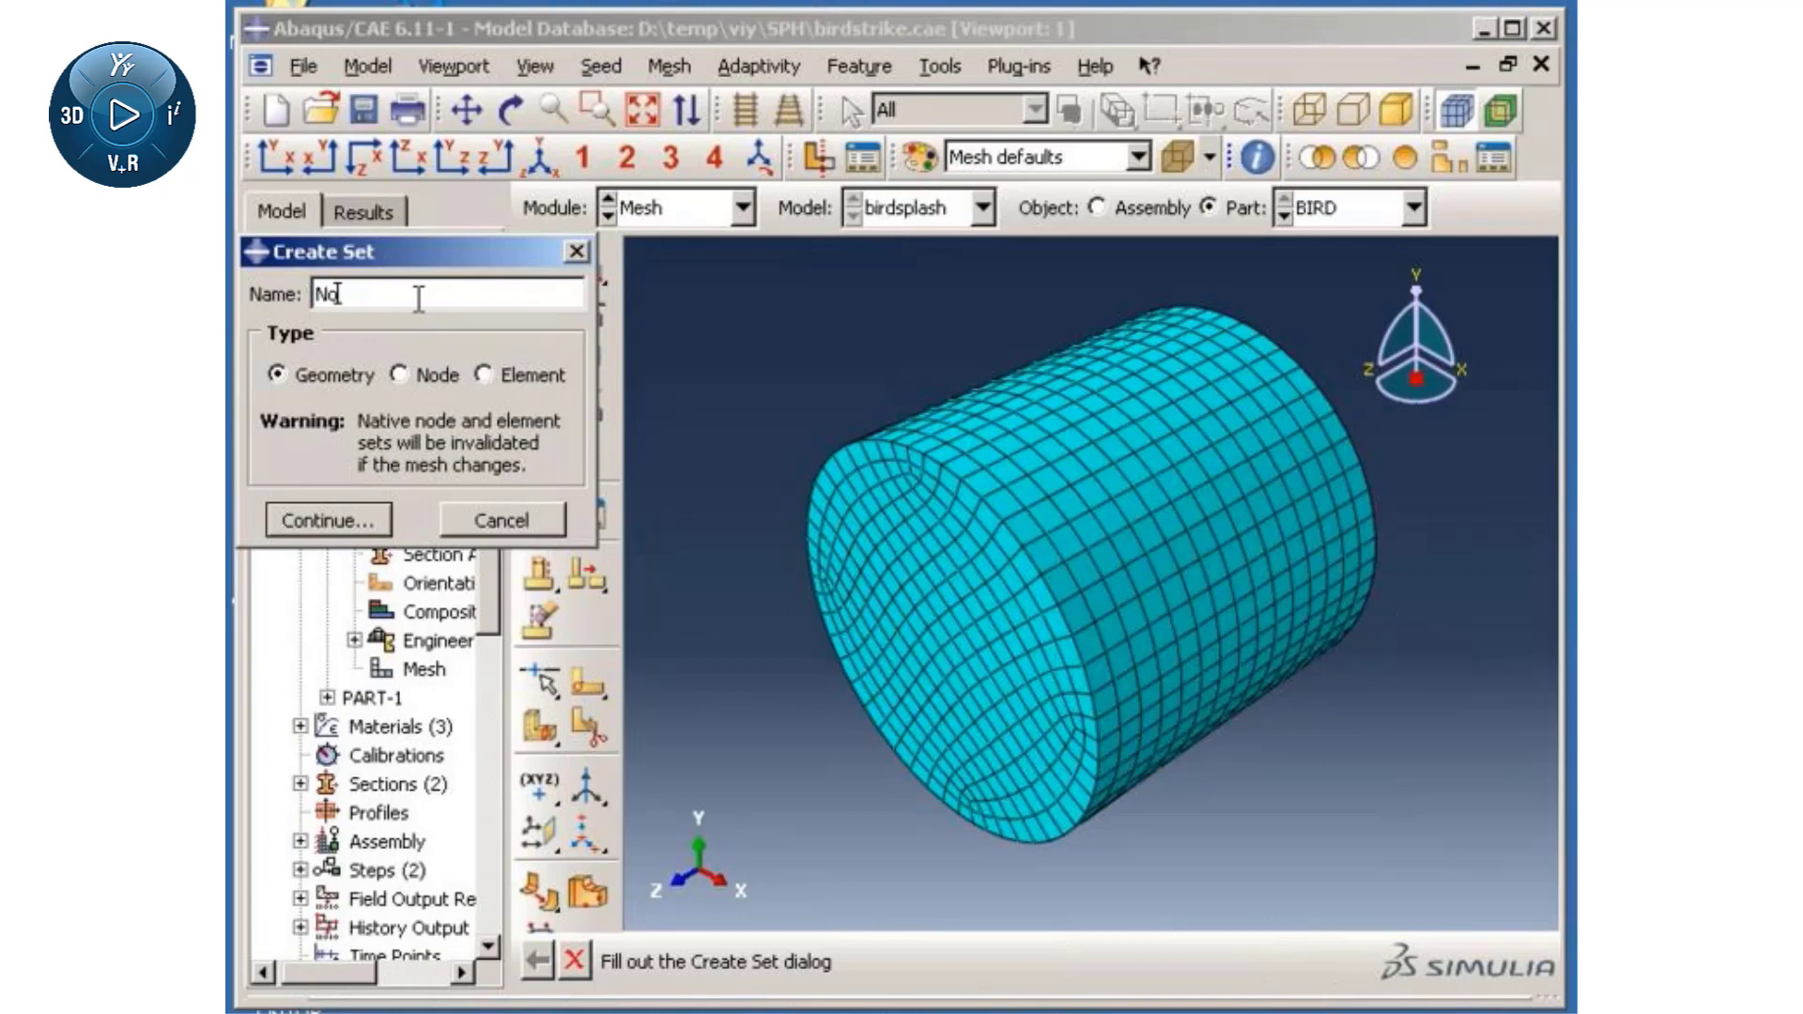
pyautogui.write('deSet-Bird')
pyautogui.click(402, 374)
pyautogui.click(368, 517)
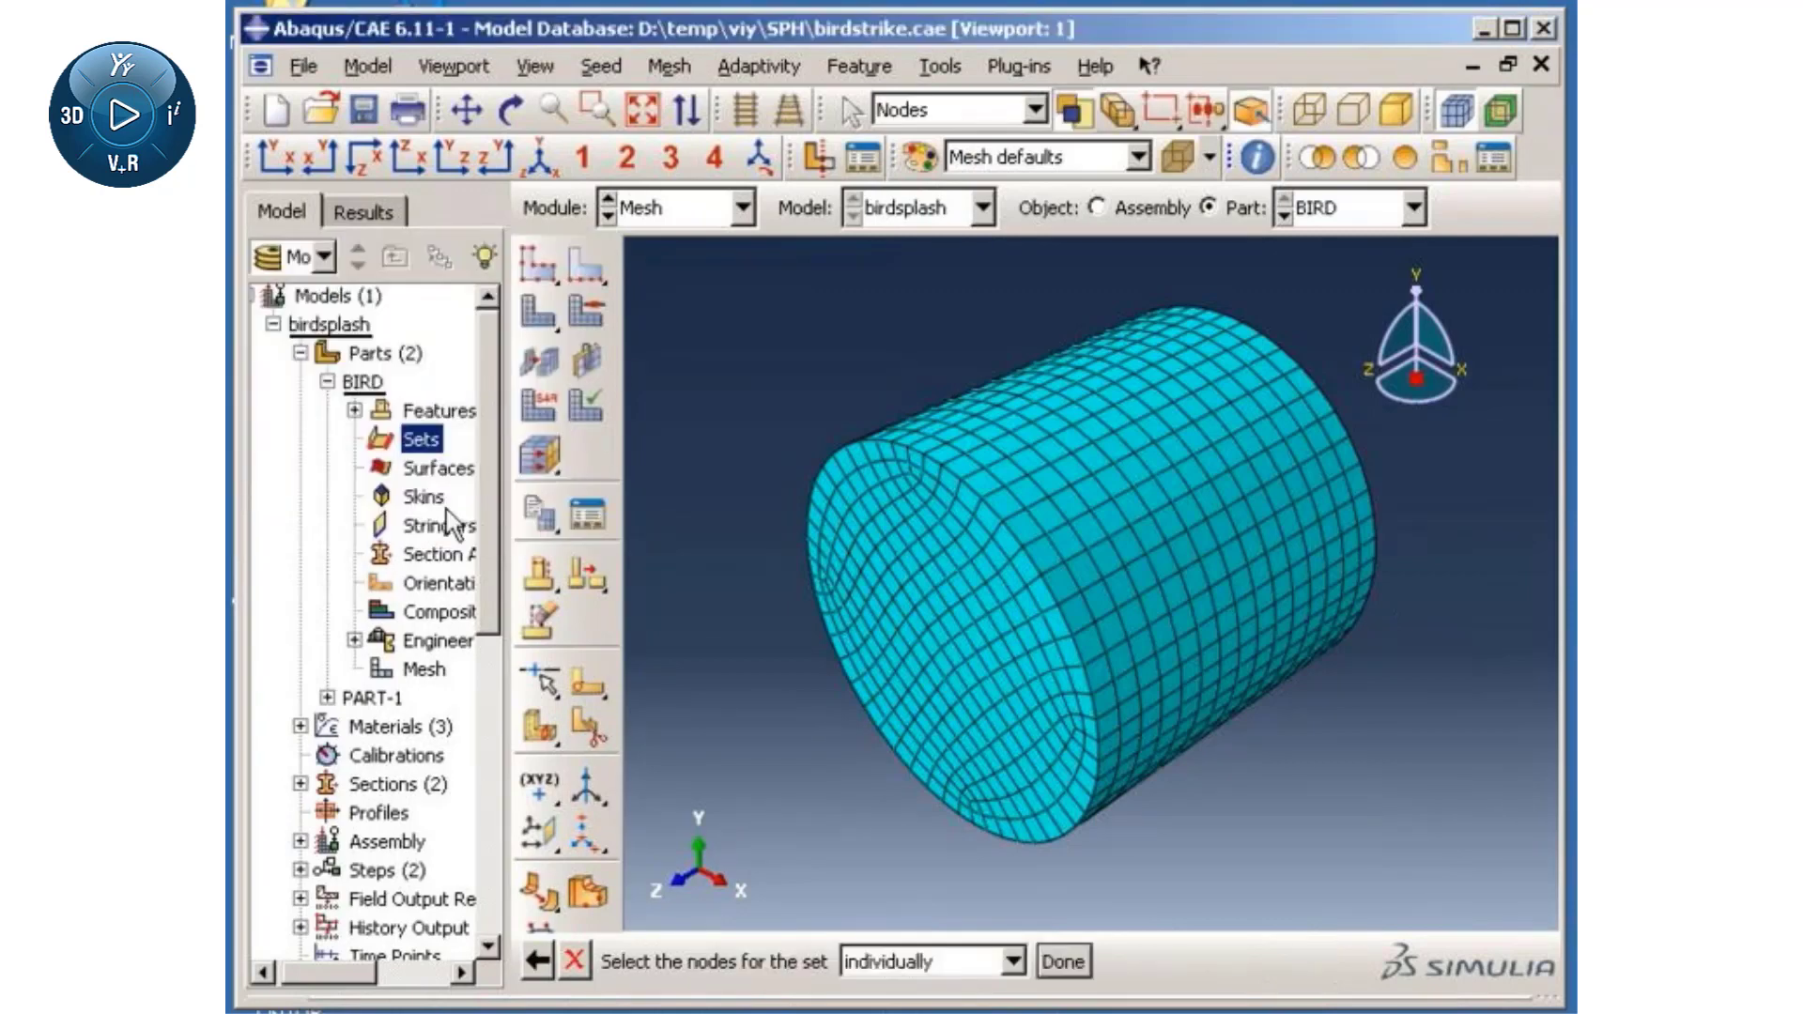
pyautogui.moveTo(1388, 824); pyautogui.dragTo(1452, 884)
pyautogui.click(1063, 961)
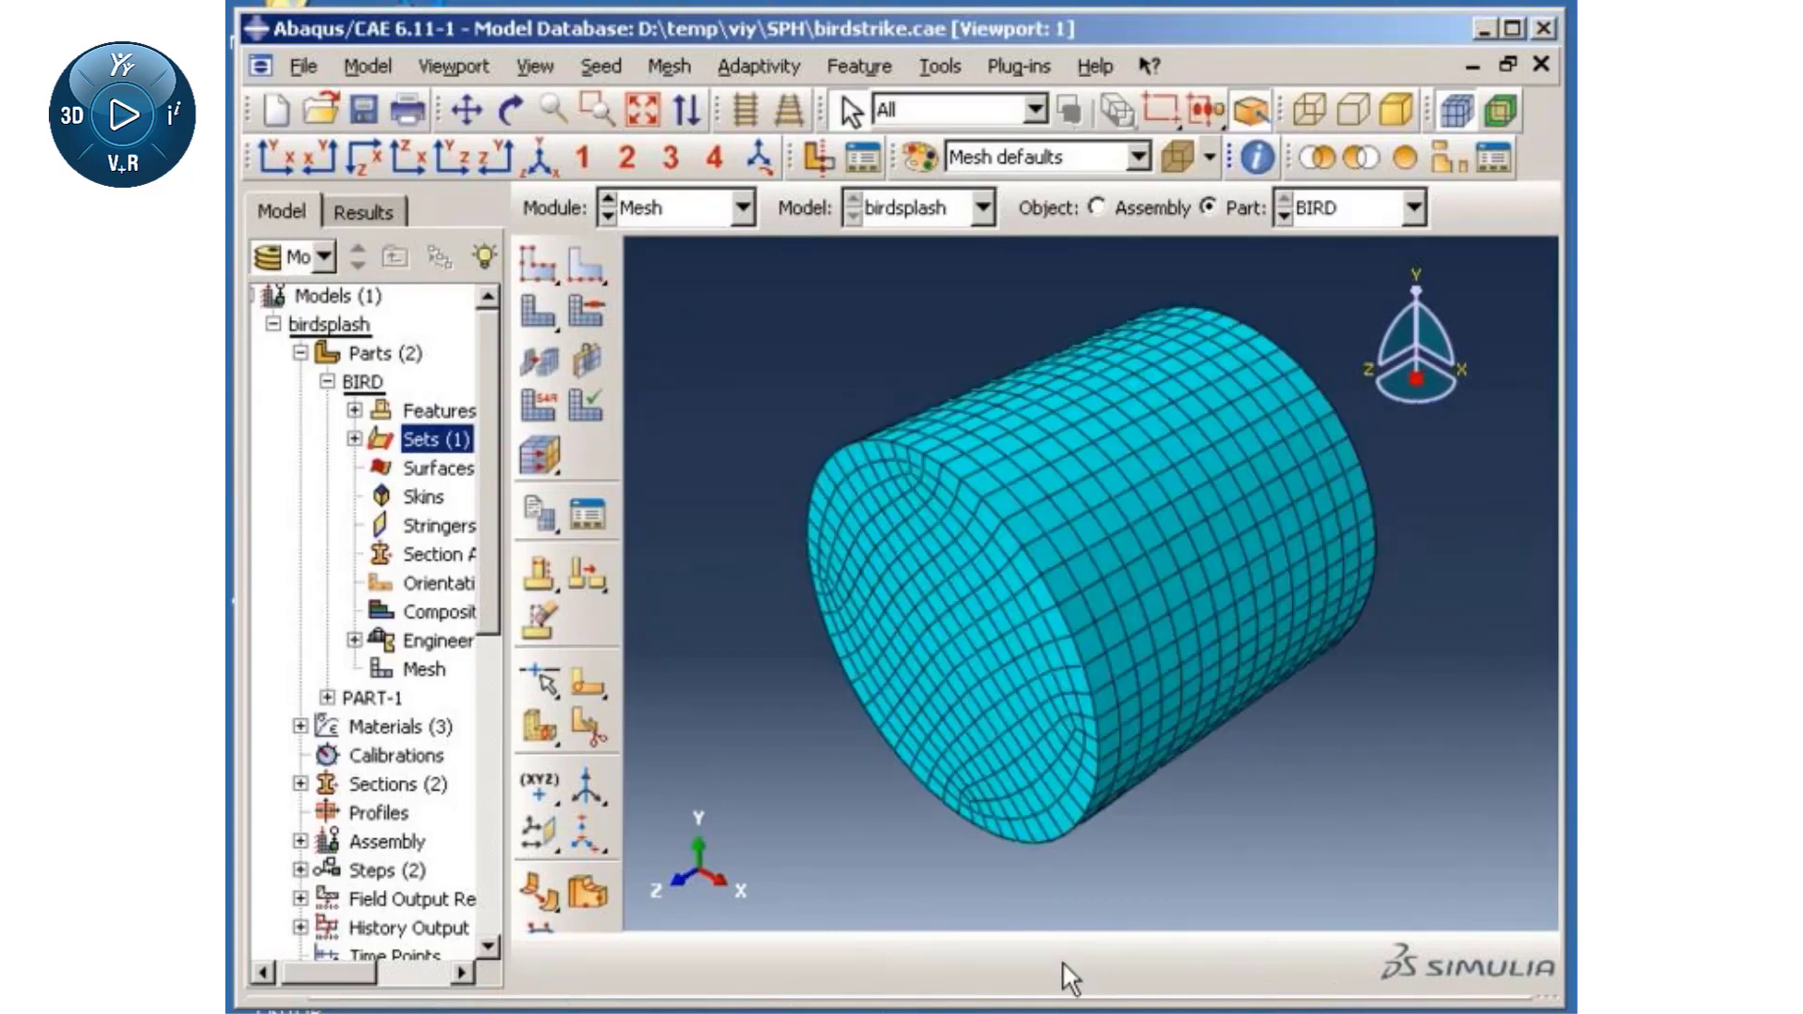
# - In the Property module, create a point mass/inertia on the BIRD part and assign it to the NodeSet-Bird node set
pyautogui.click(742, 209)
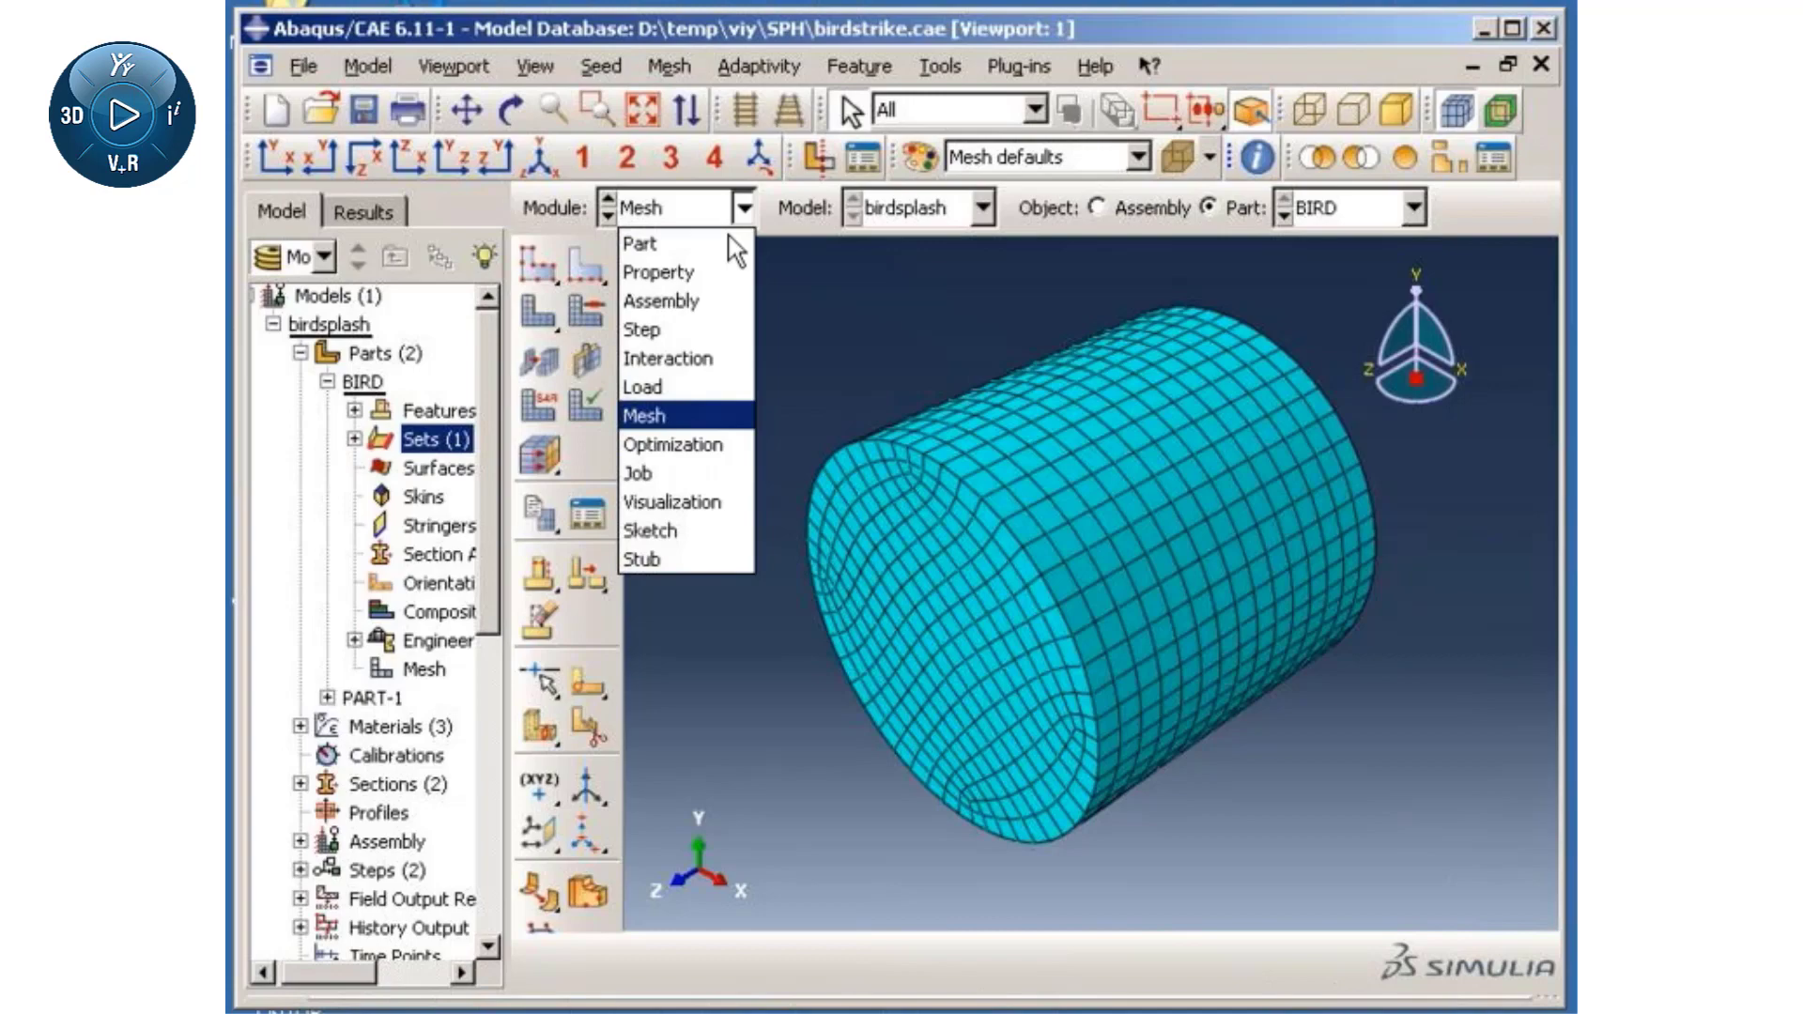
pyautogui.click(714, 274)
pyautogui.click(1053, 63)
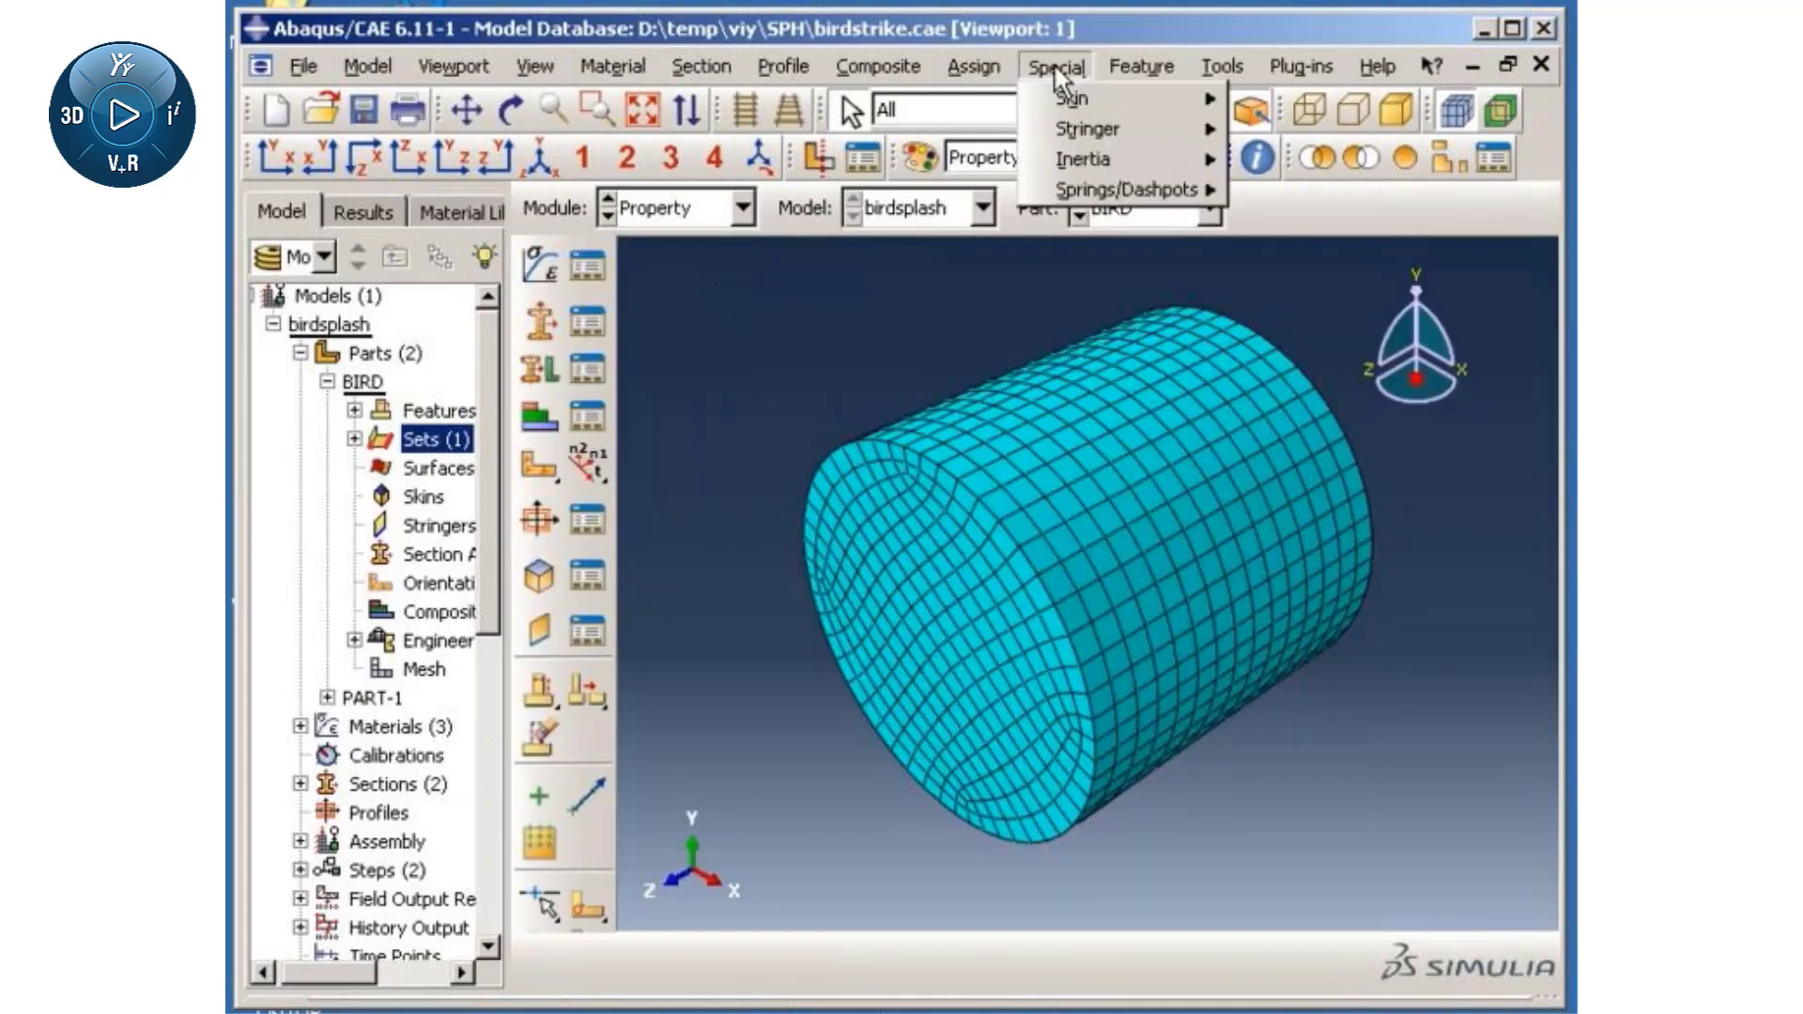
pyautogui.moveTo(1204, 161)
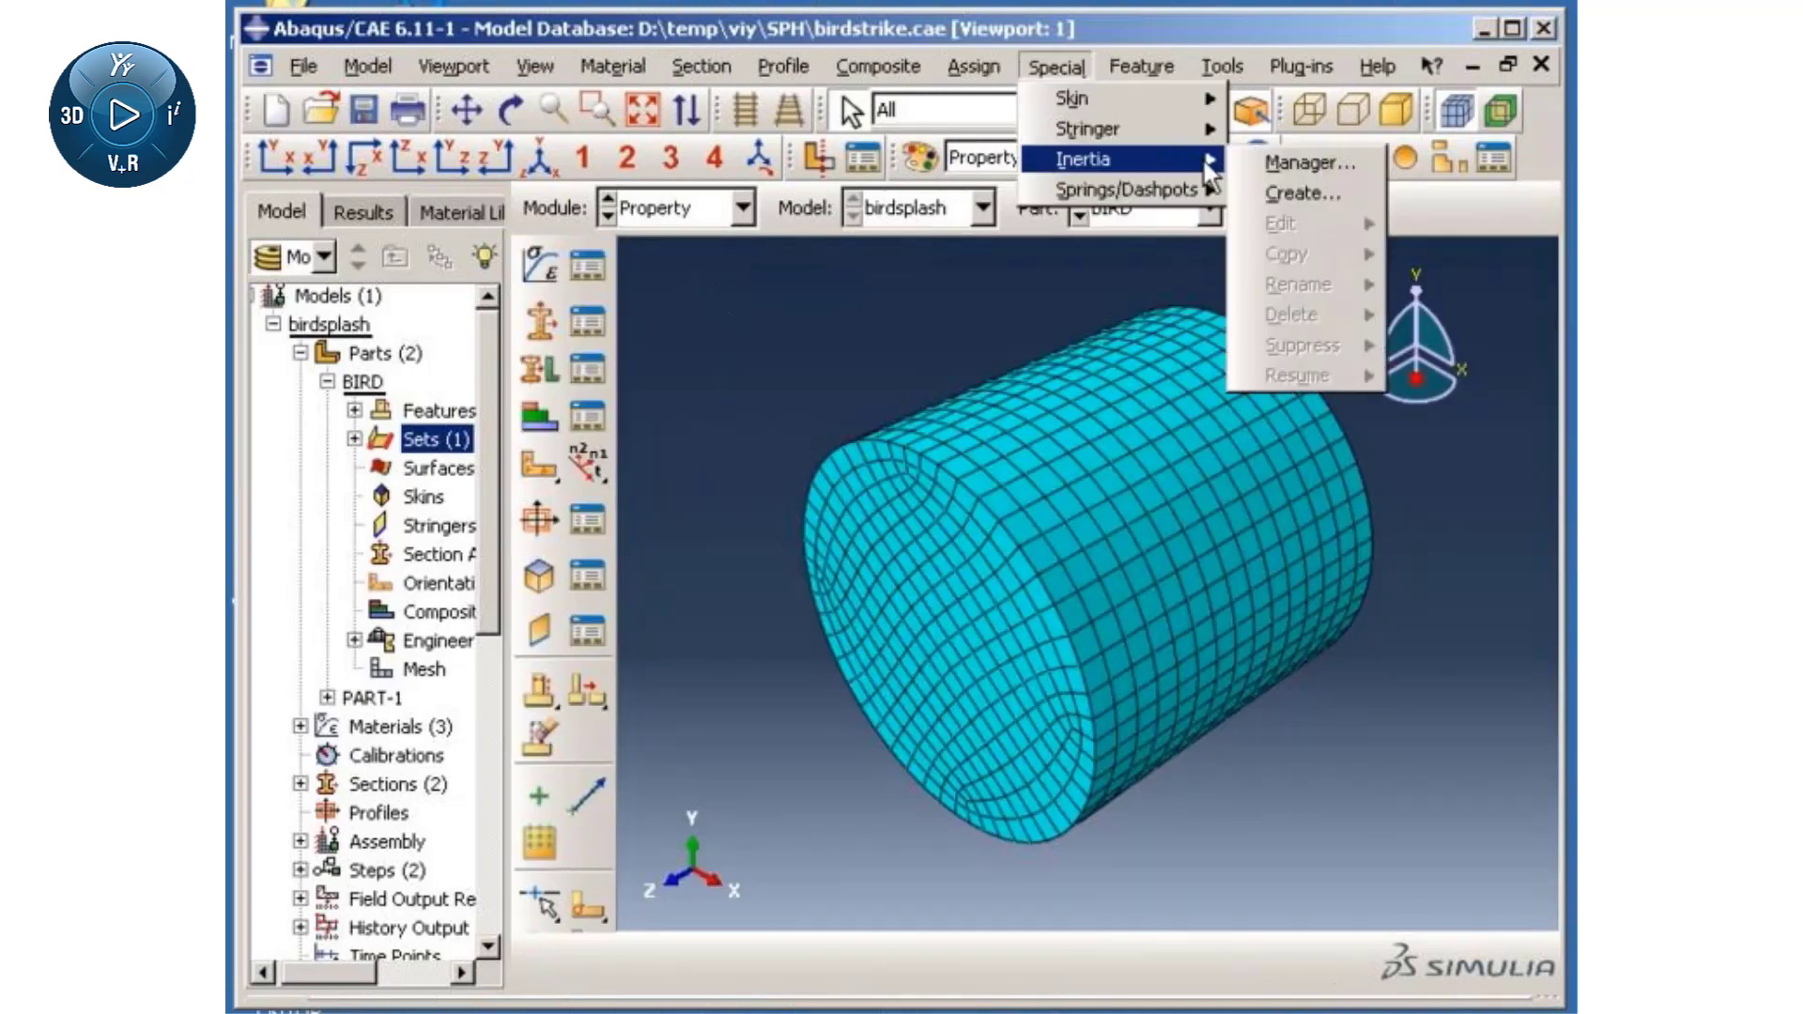
pyautogui.click(1268, 189)
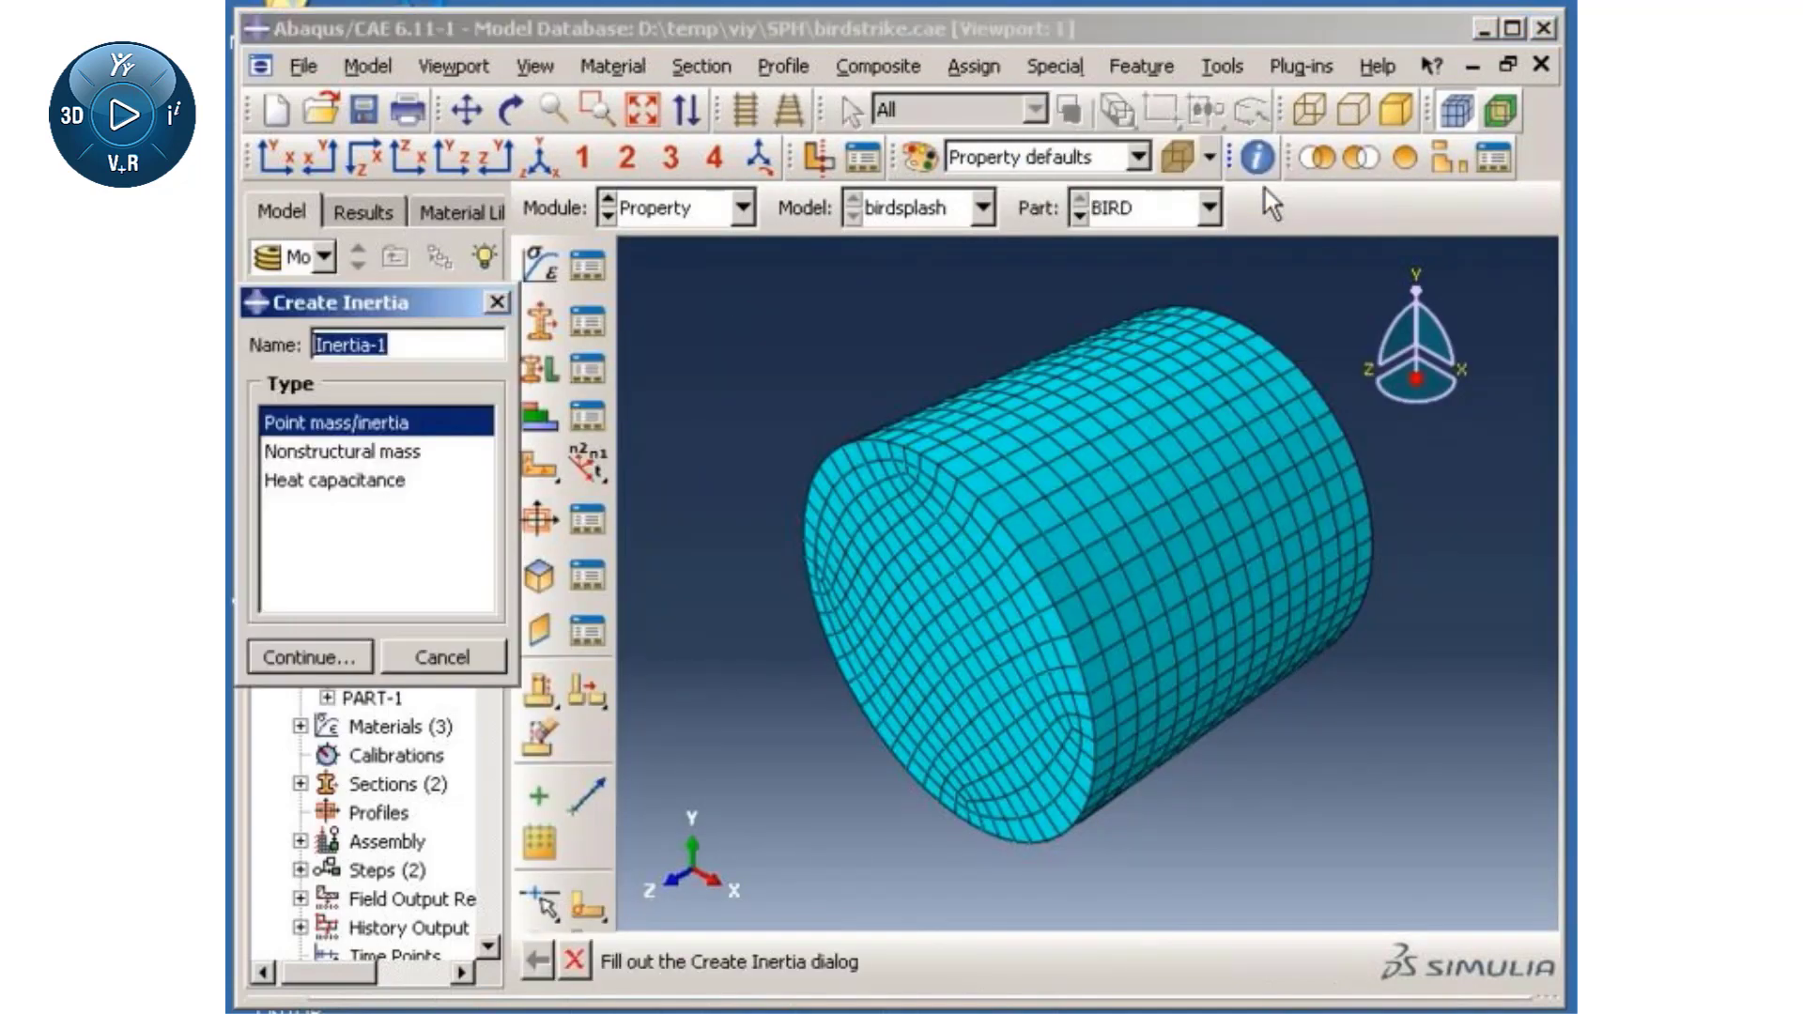
pyautogui.click(348, 658)
pyautogui.click(1309, 966)
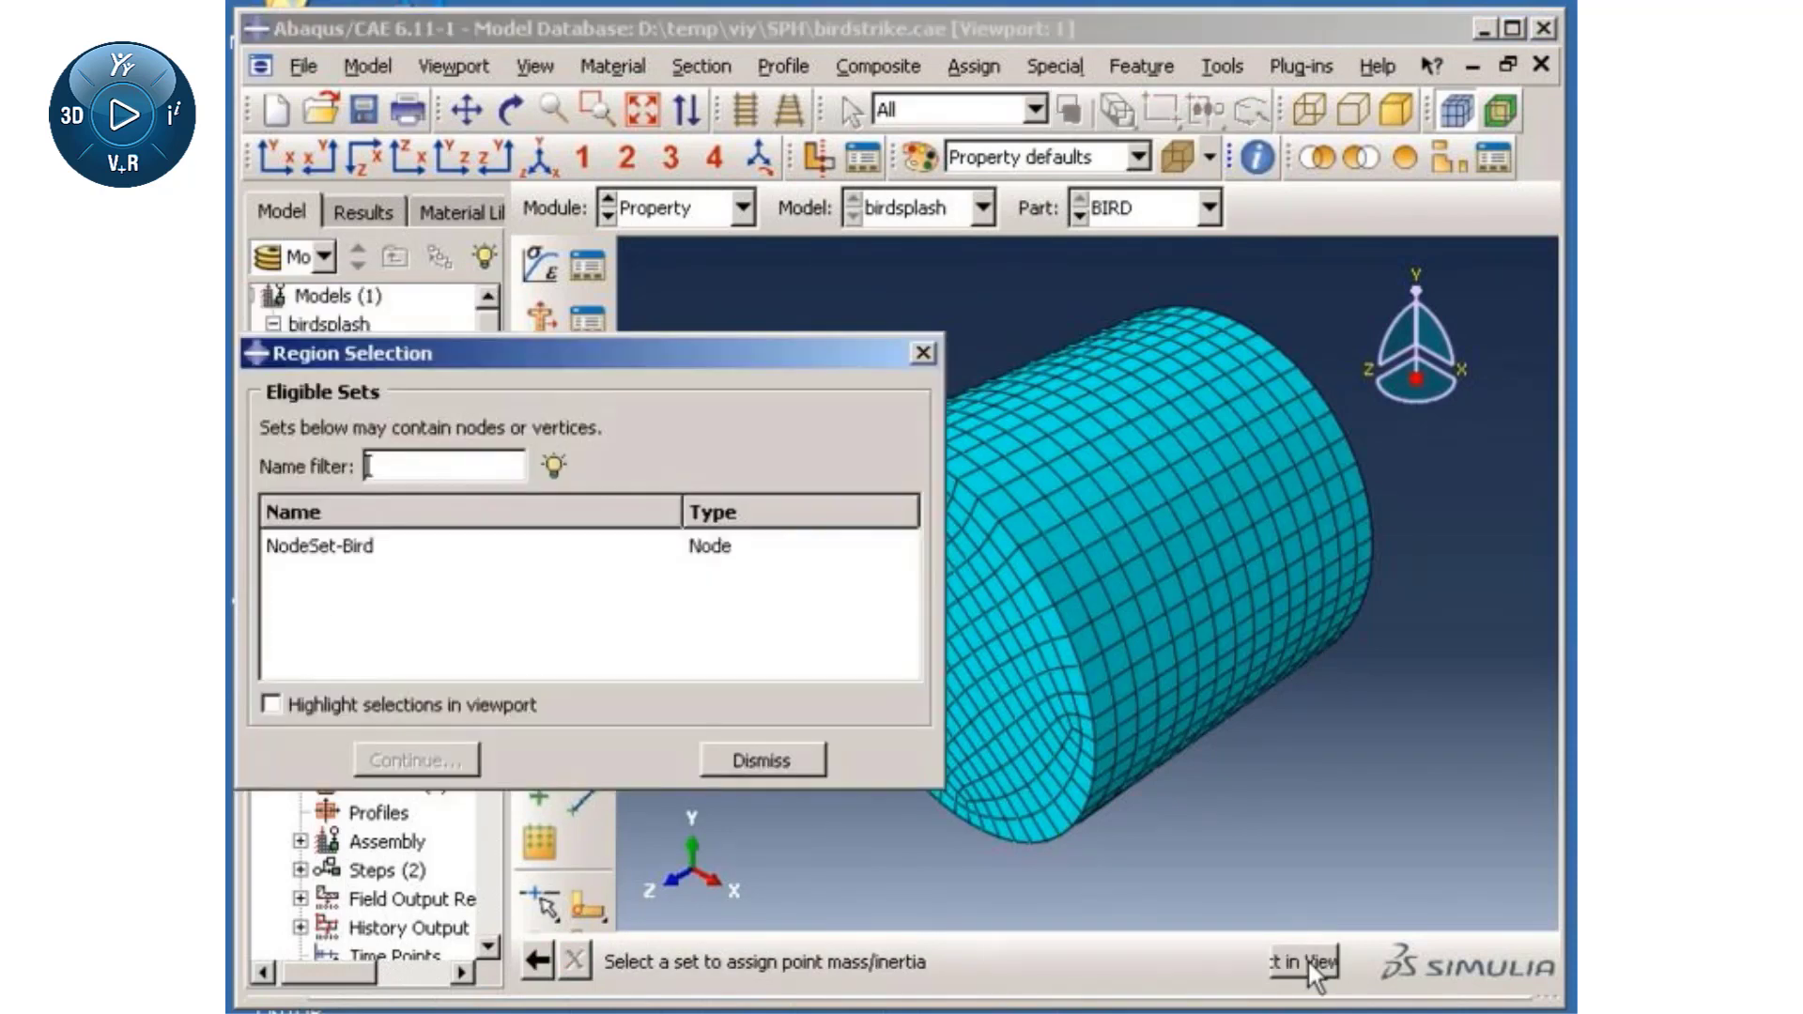
pyautogui.click(374, 550)
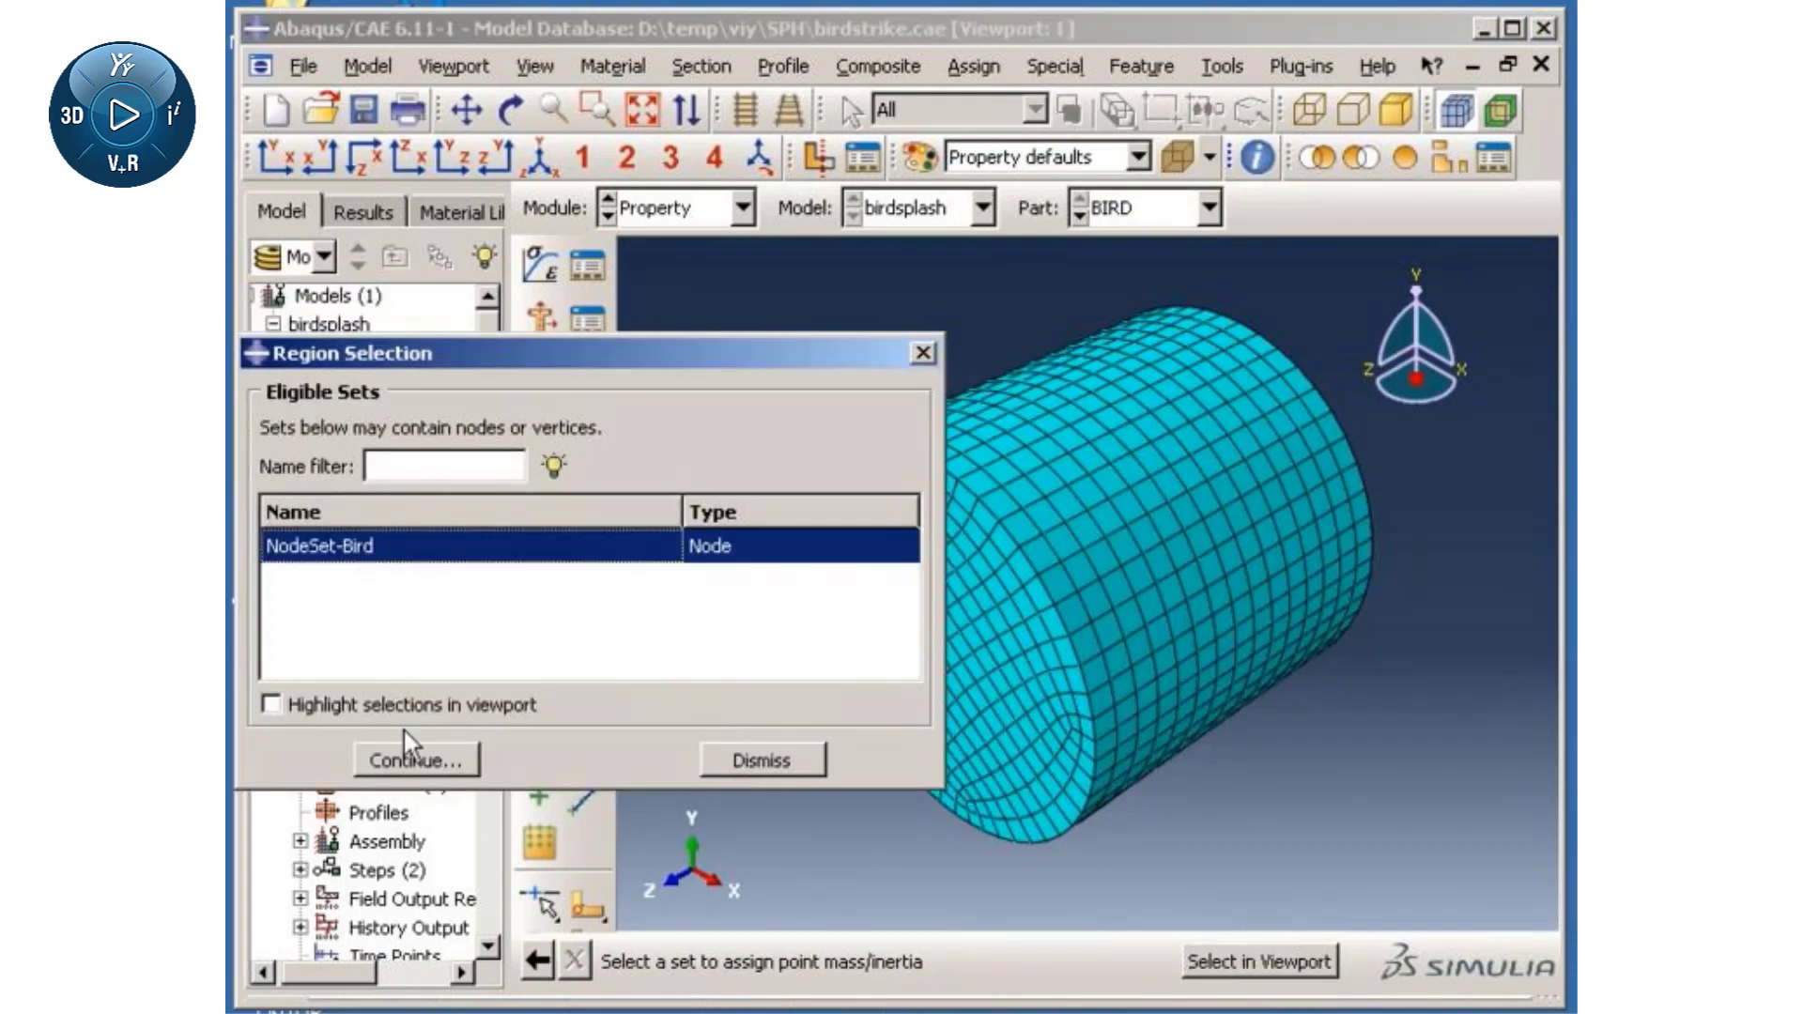
pyautogui.click(409, 756)
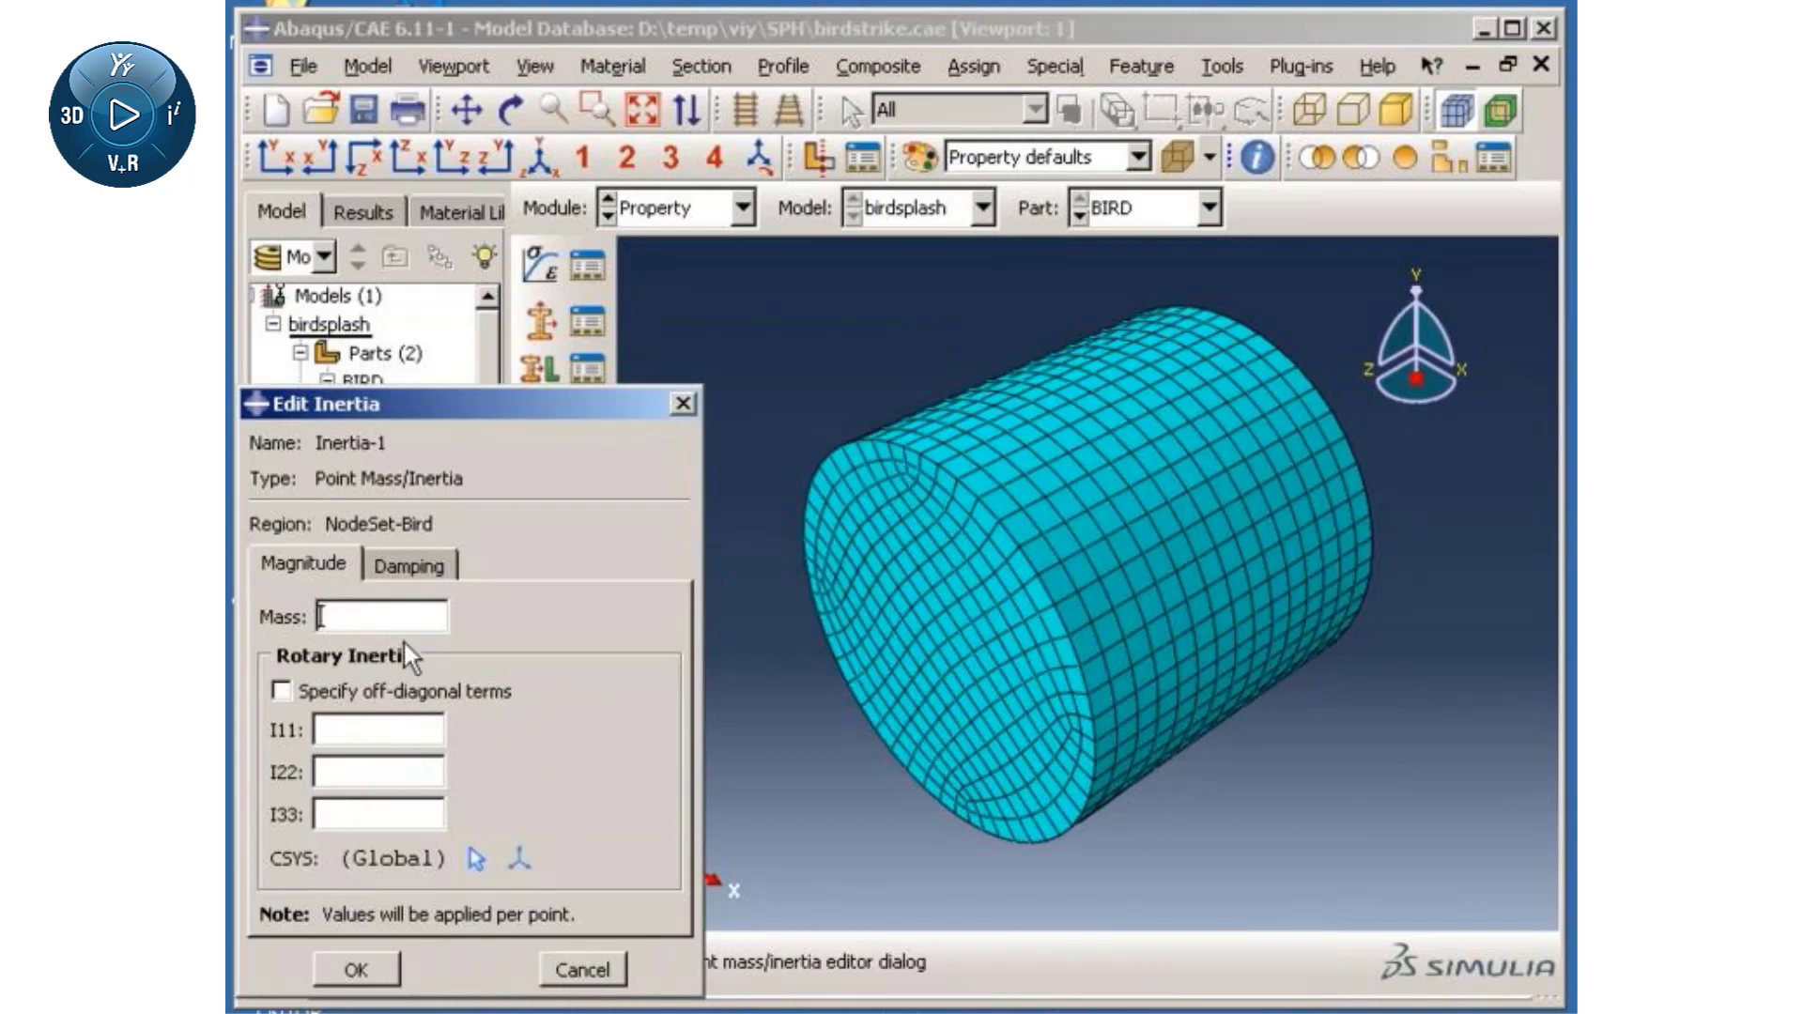
pyautogui.click(372, 966)
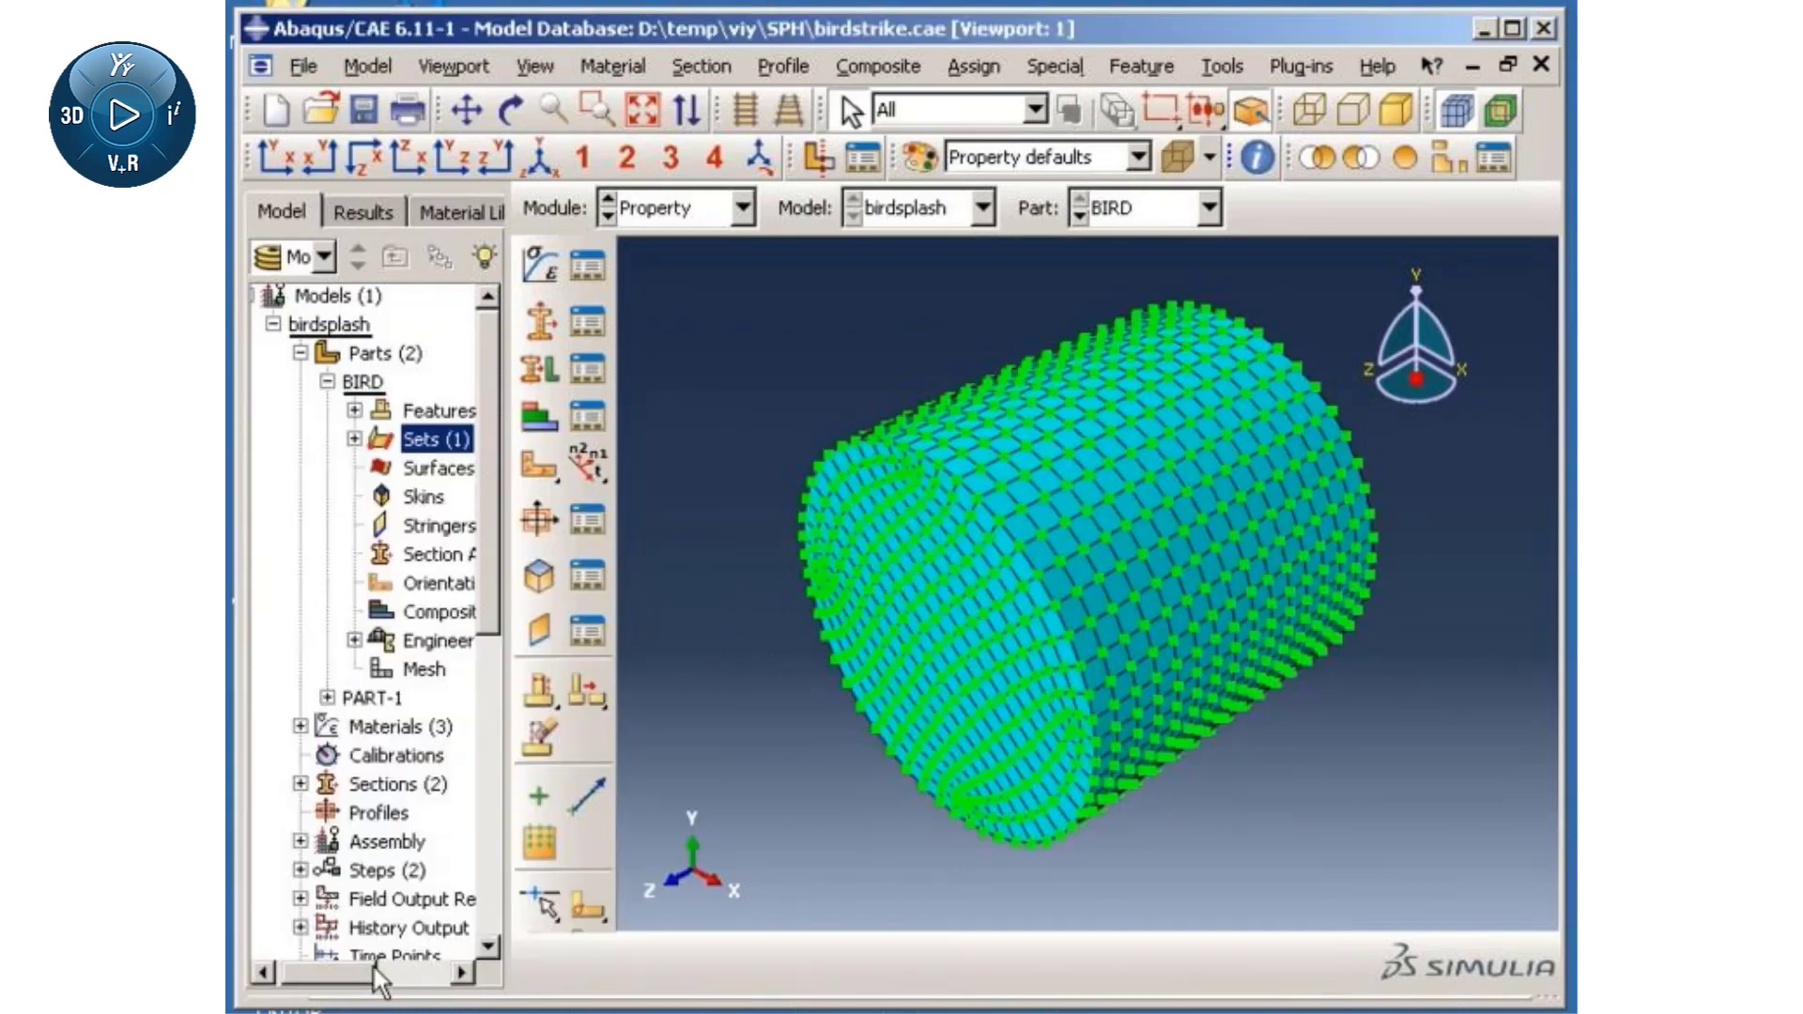
# - Examine the tabular EOS definition of the BIRD material in the birdsplash model's keywords, leaving the keywords unedited
pyautogui.click(353, 68)
pyautogui.moveTo(443, 248)
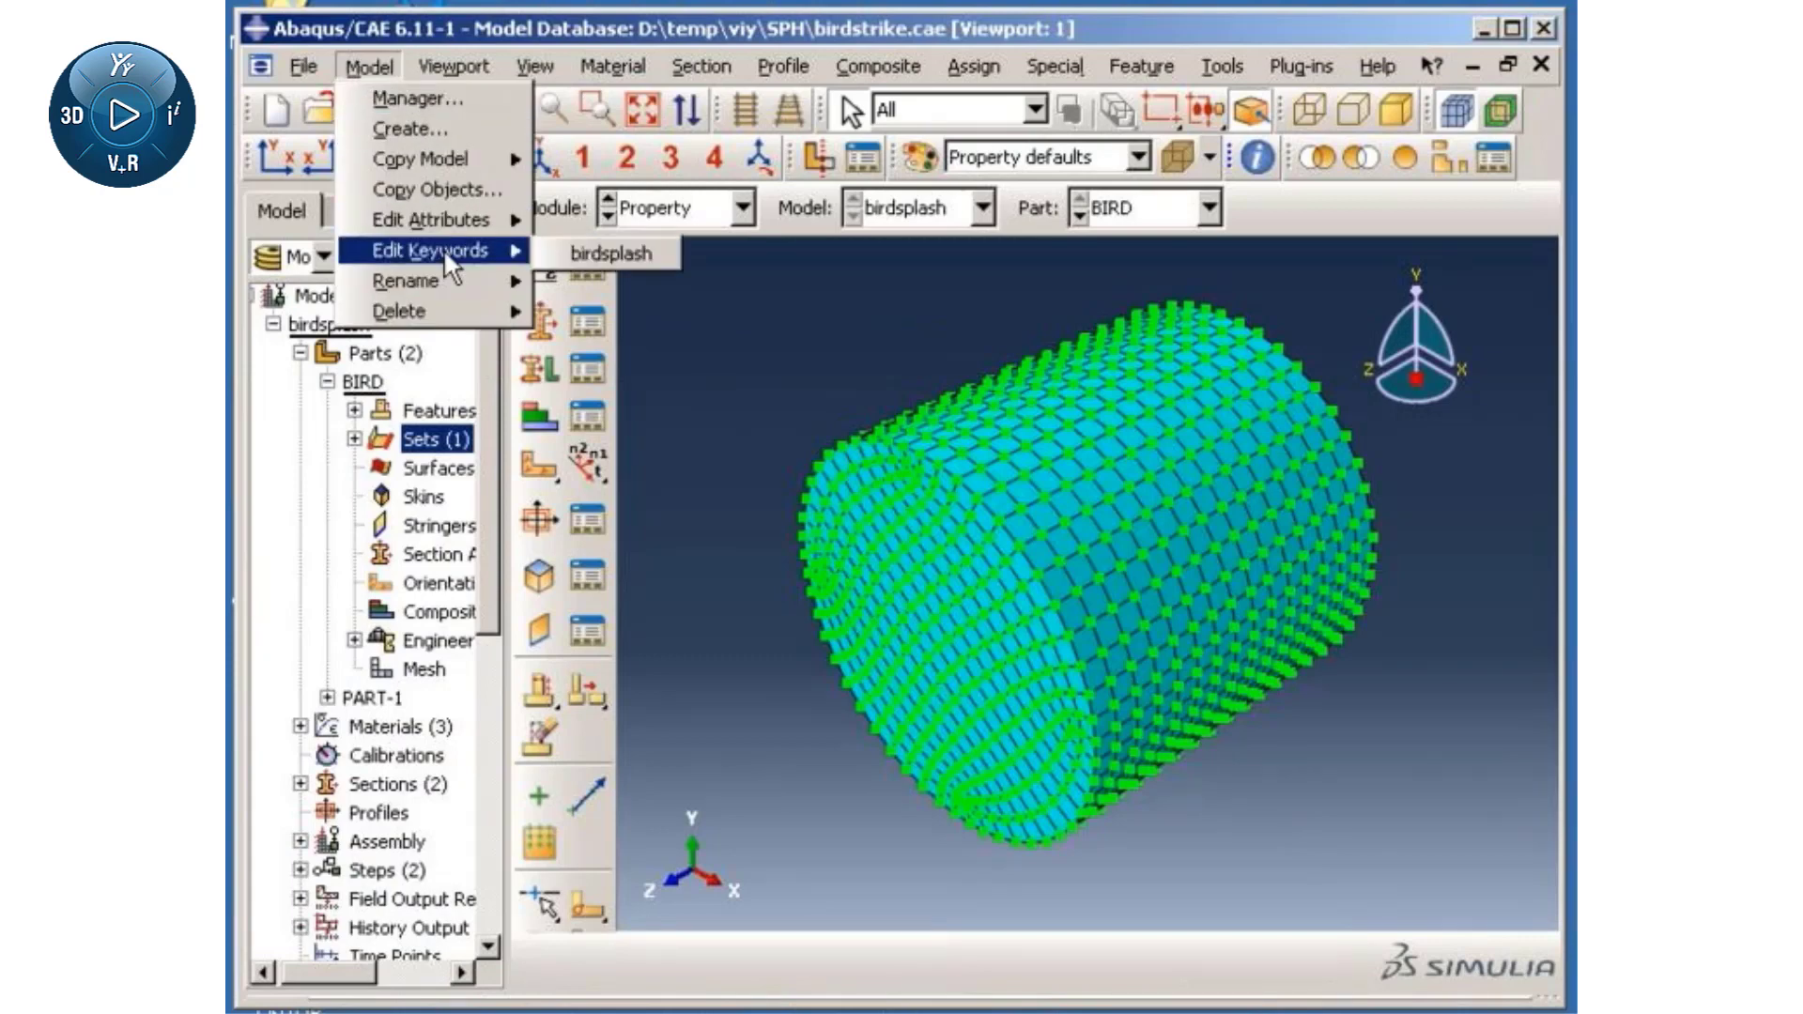
pyautogui.click(564, 253)
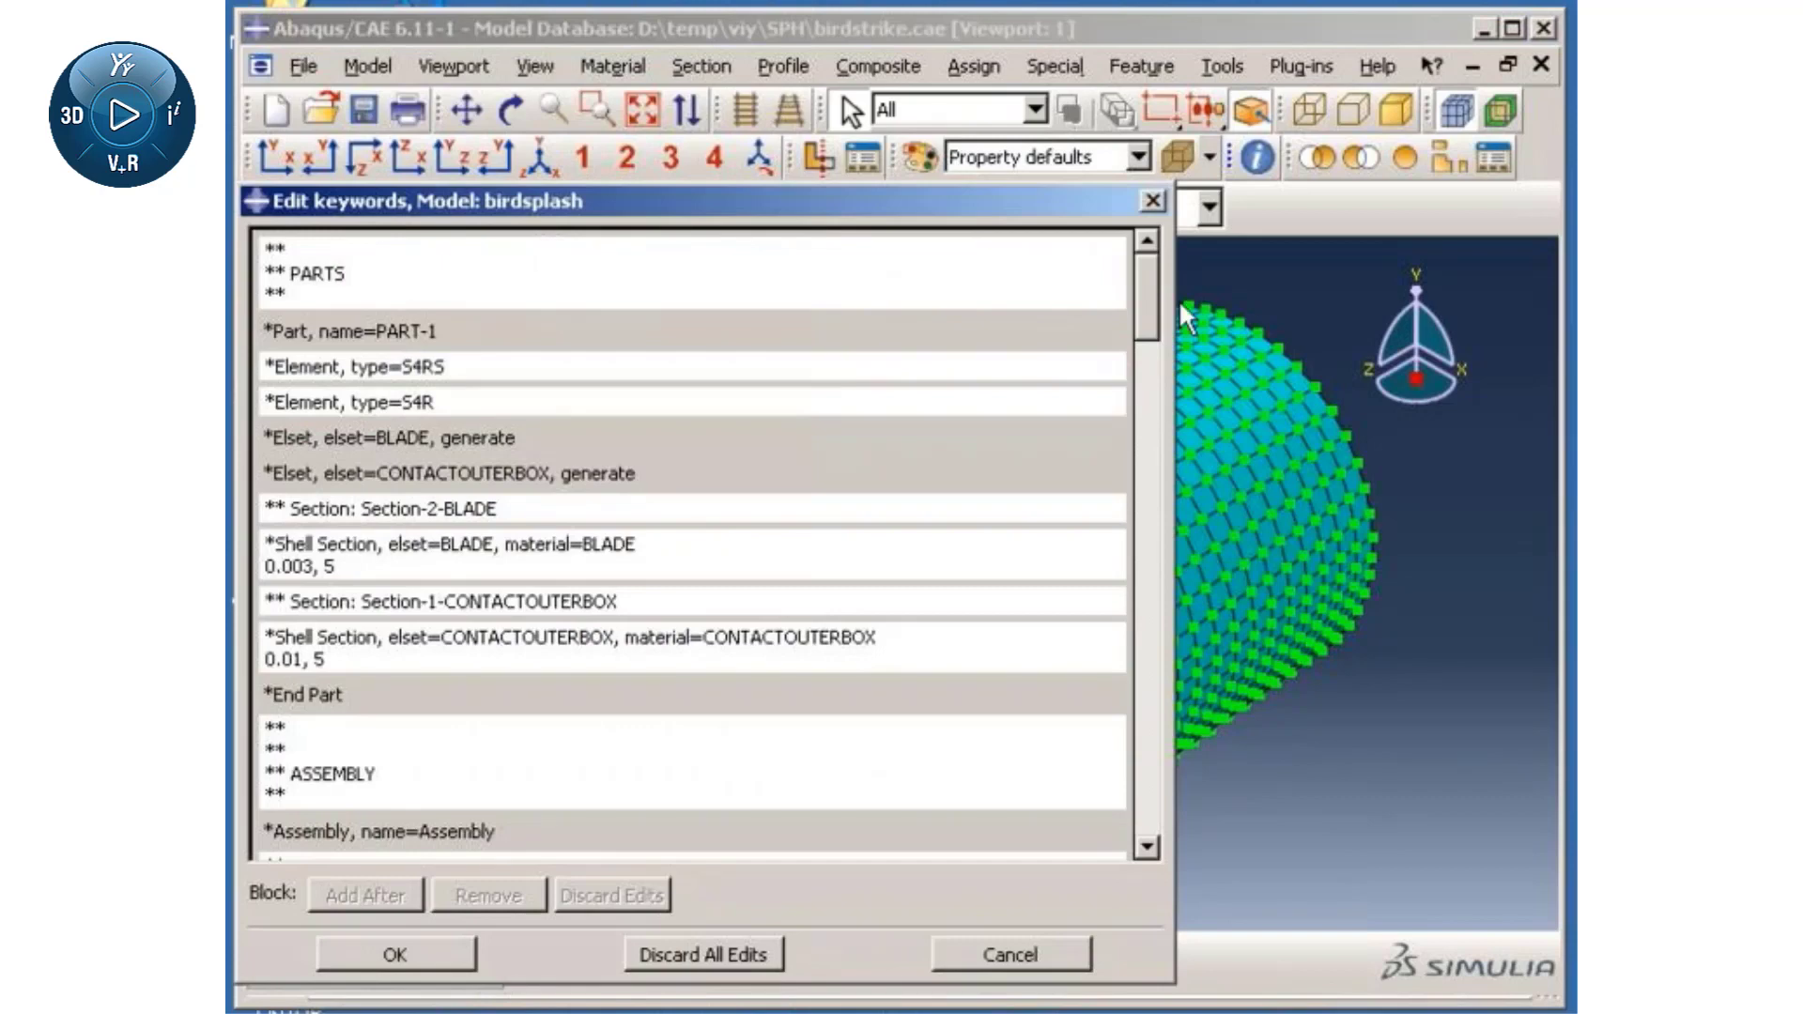
pyautogui.moveTo(1146, 302); pyautogui.dragTo(1142, 481)
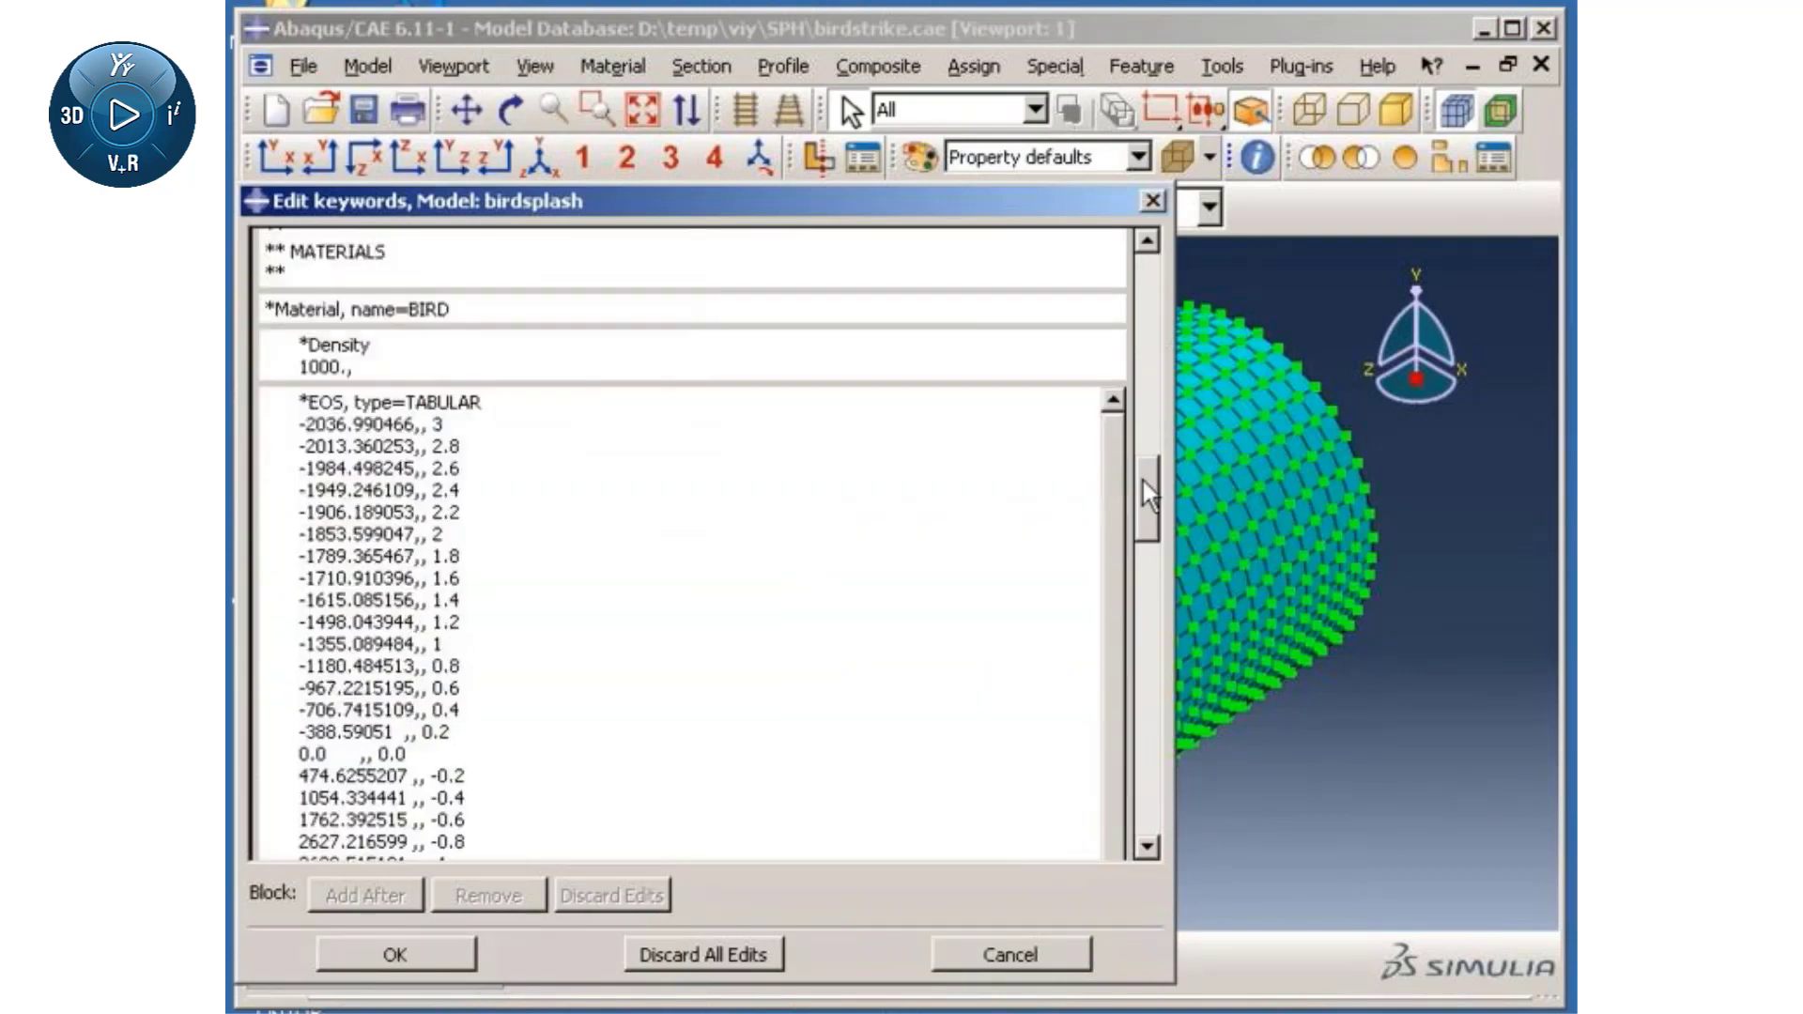
pyautogui.moveTo(299, 401); pyautogui.dragTo(493, 602)
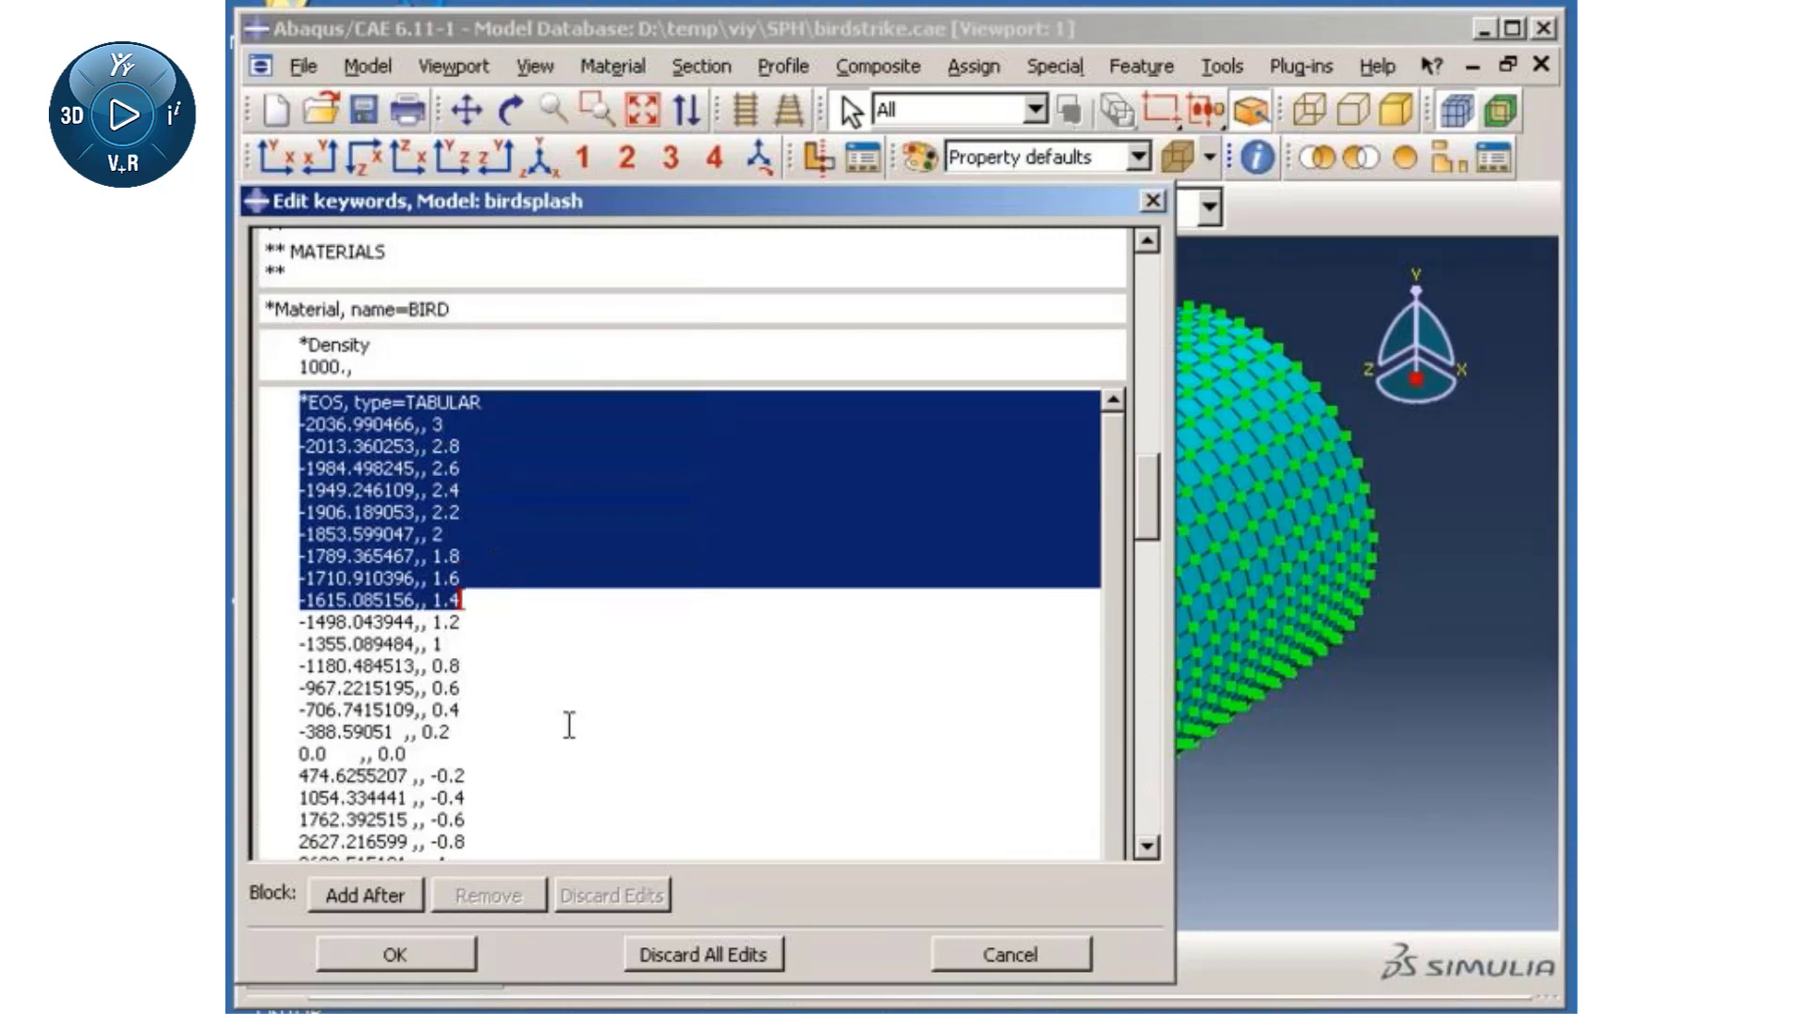
pyautogui.click(1011, 961)
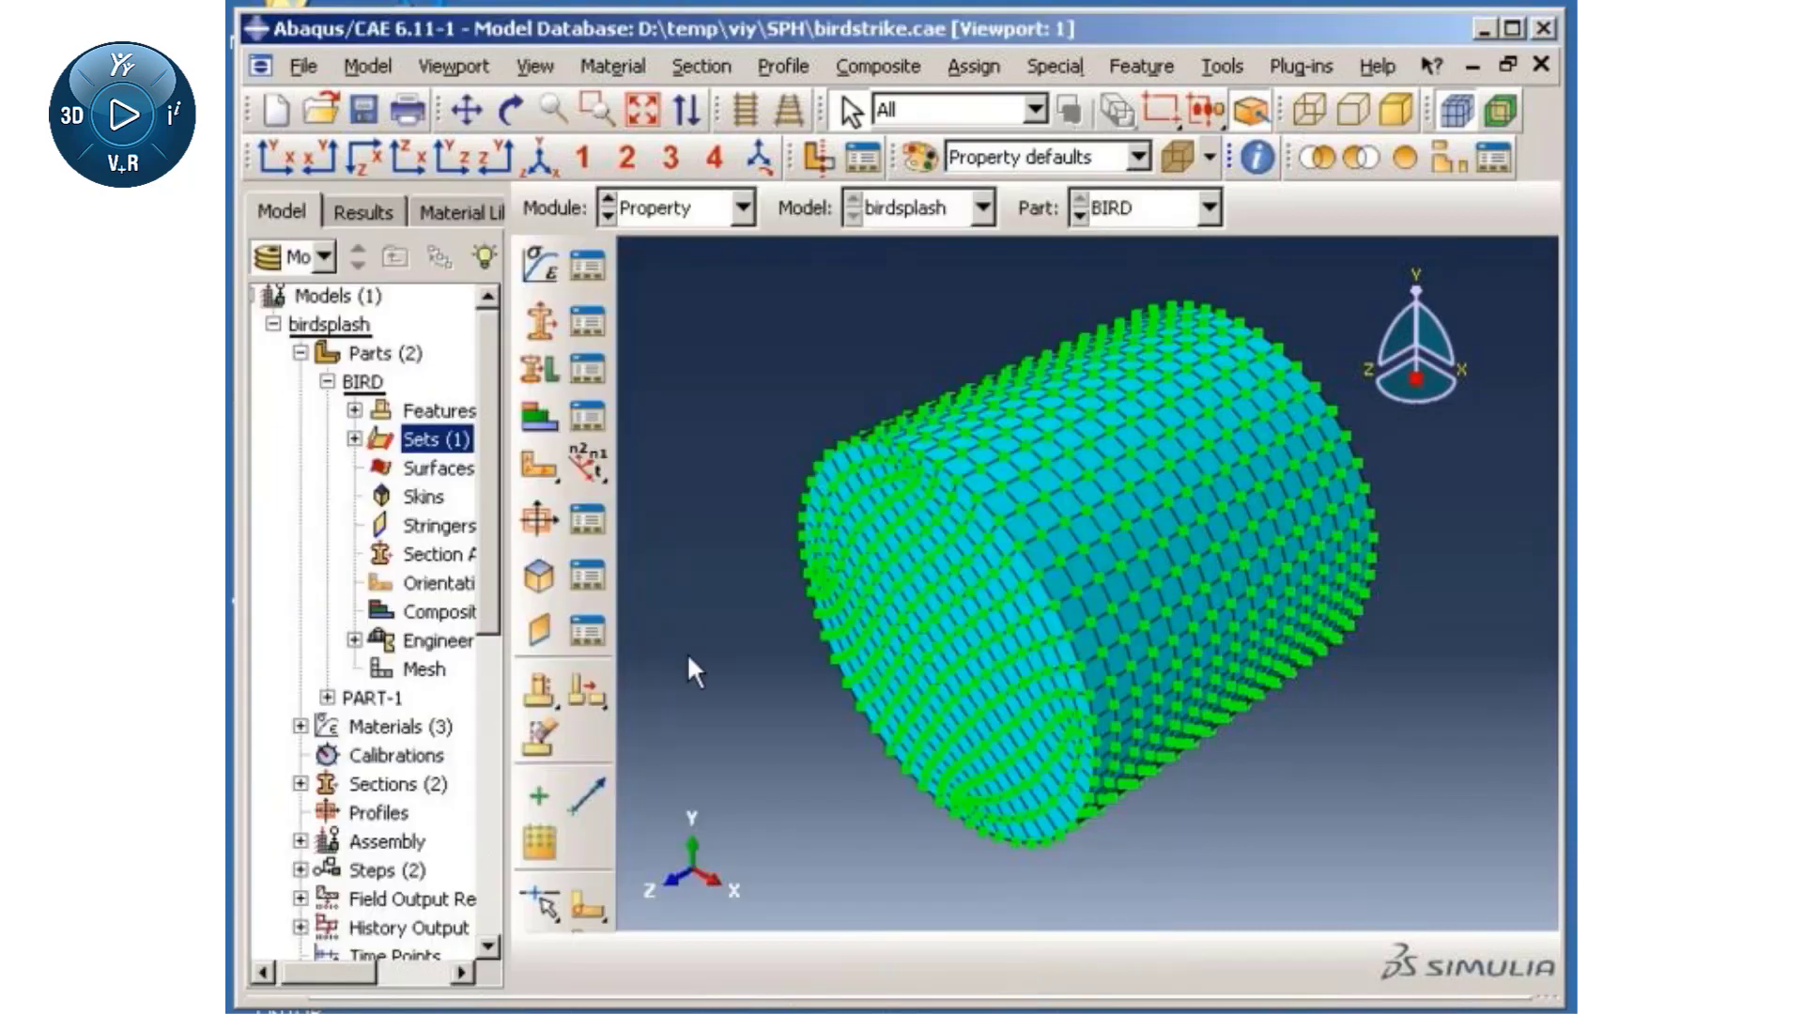
# - Add a dependent instance of the BIRD part to the assembly
pyautogui.click(300, 353)
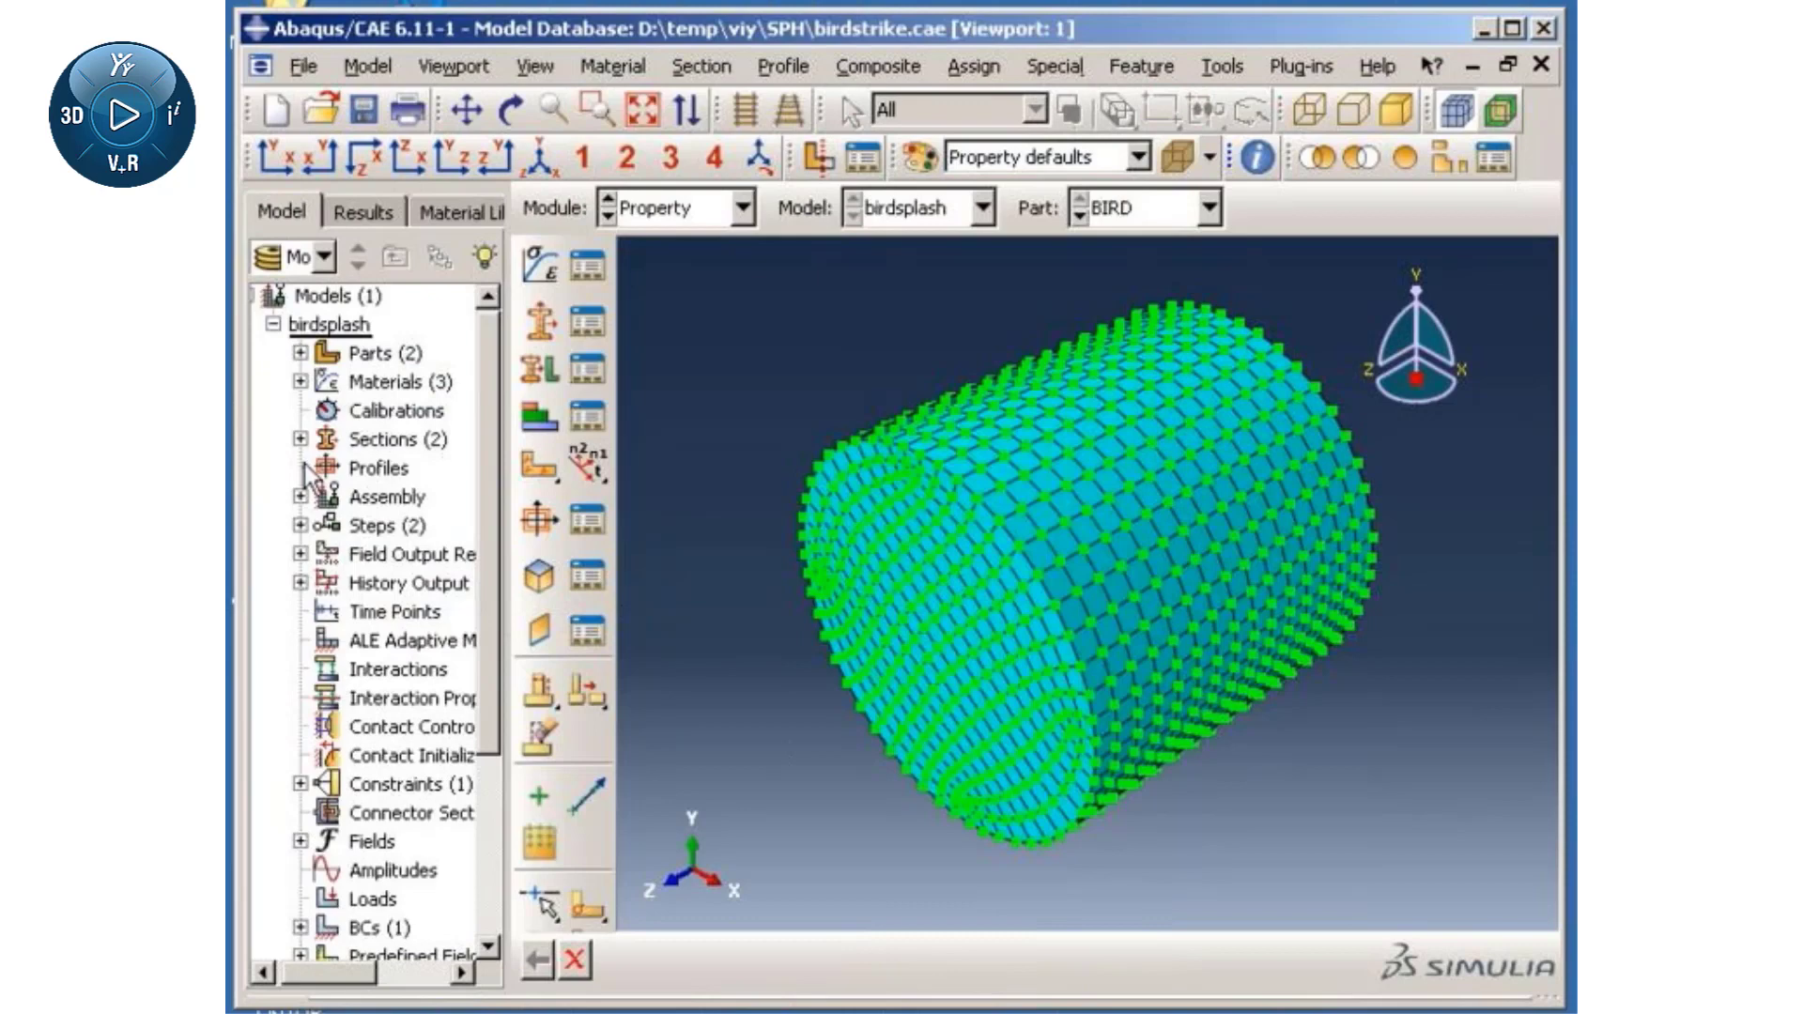
pyautogui.click(300, 497)
pyautogui.click(398, 532)
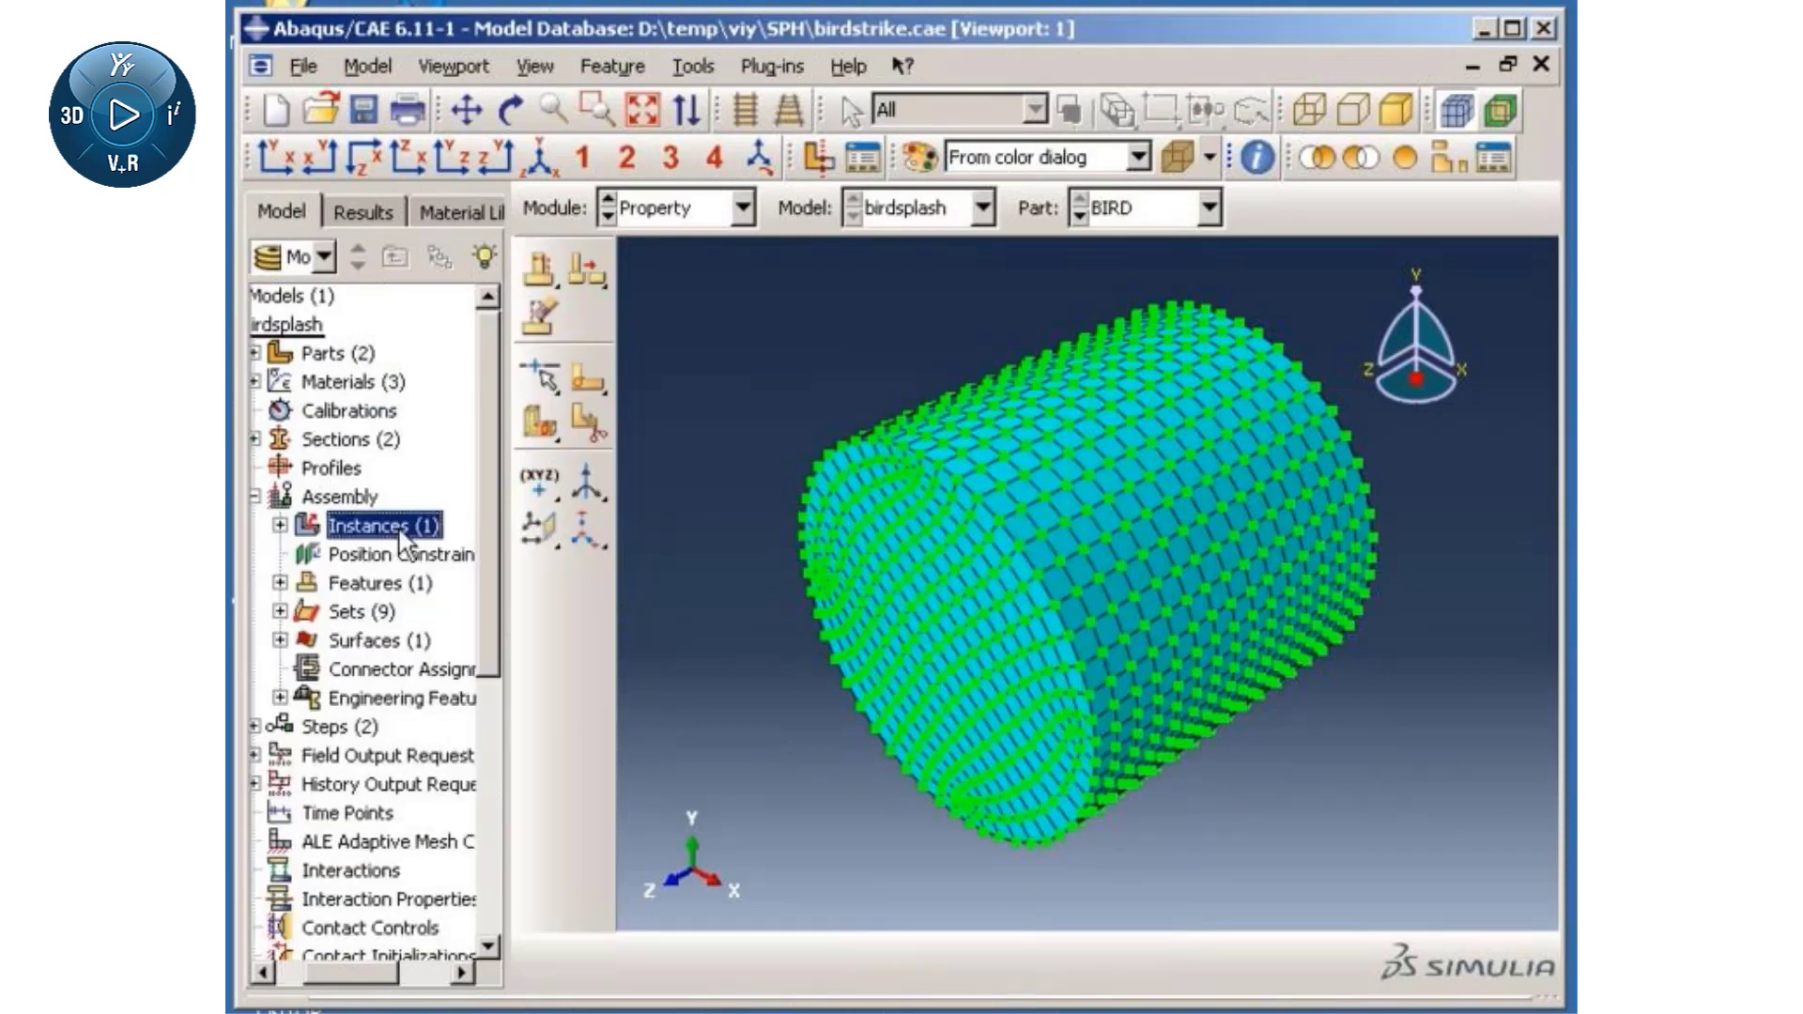
pyautogui.doubleClick(402, 531)
pyautogui.click(320, 533)
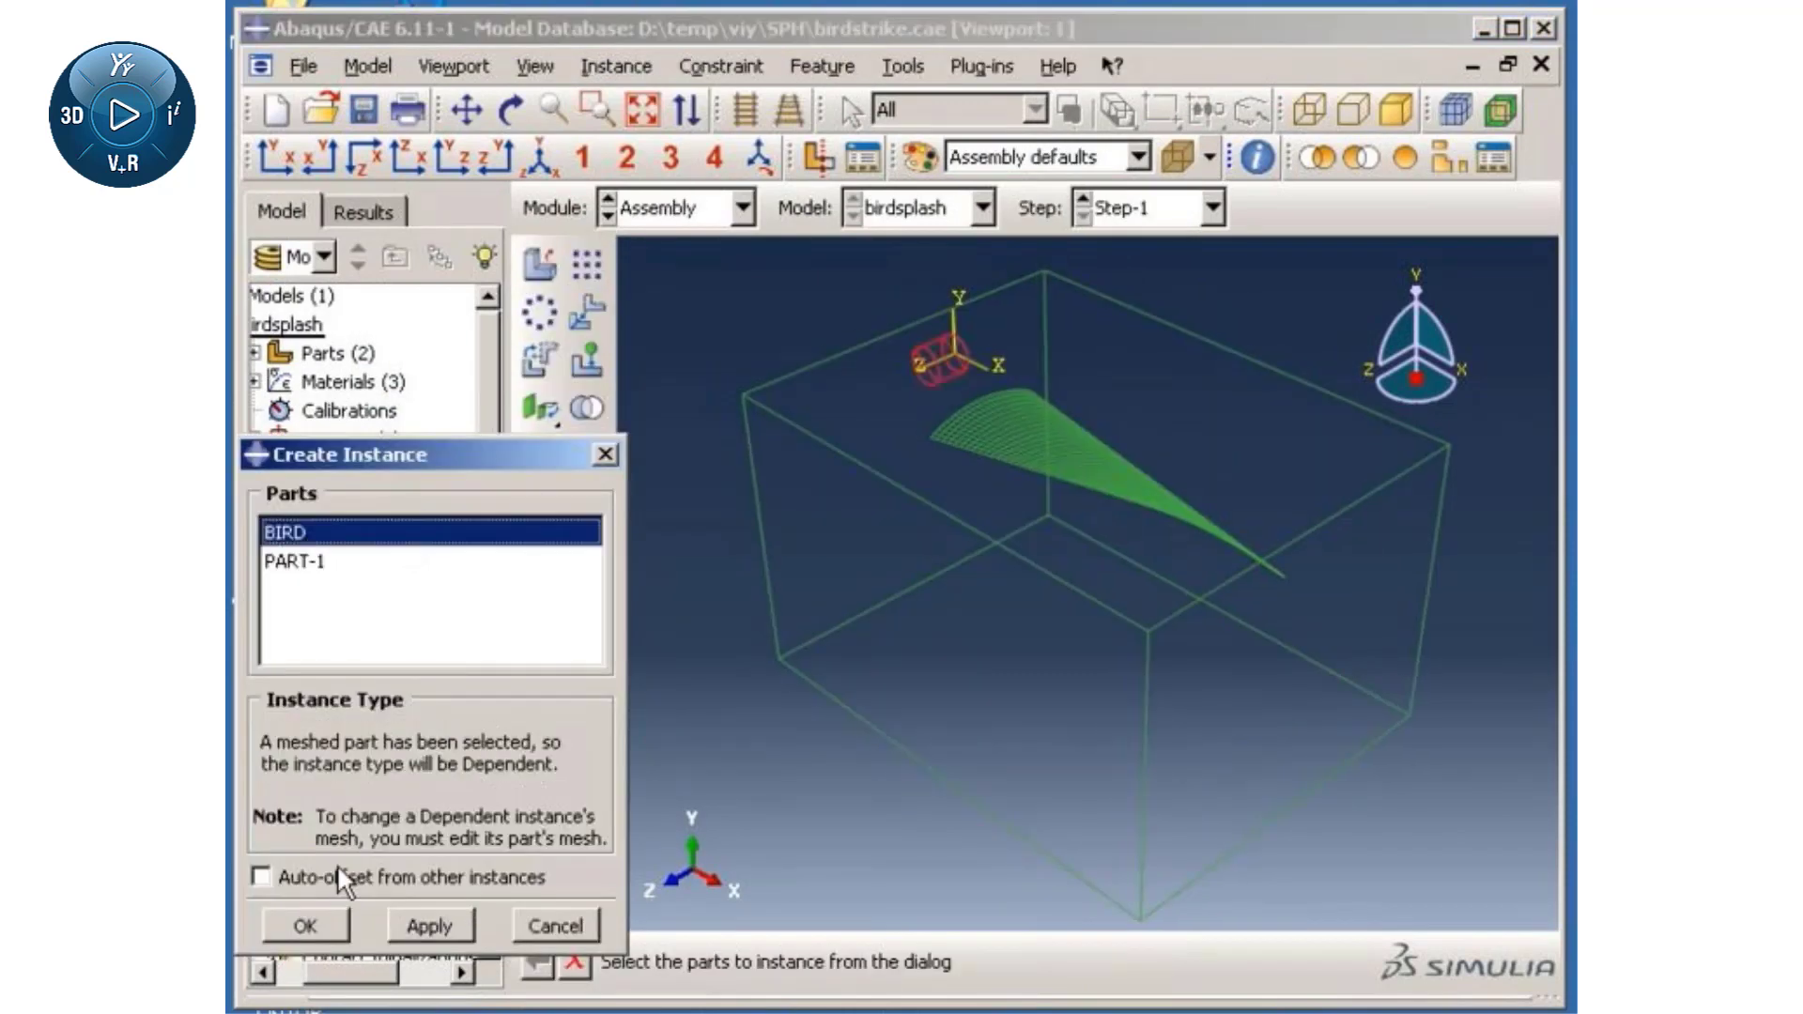
pyautogui.click(305, 926)
# - Translate the BIRD-1 instance using 0.4514,-0.1354,0.048 as the end point of the translation vector
pyautogui.click(589, 314)
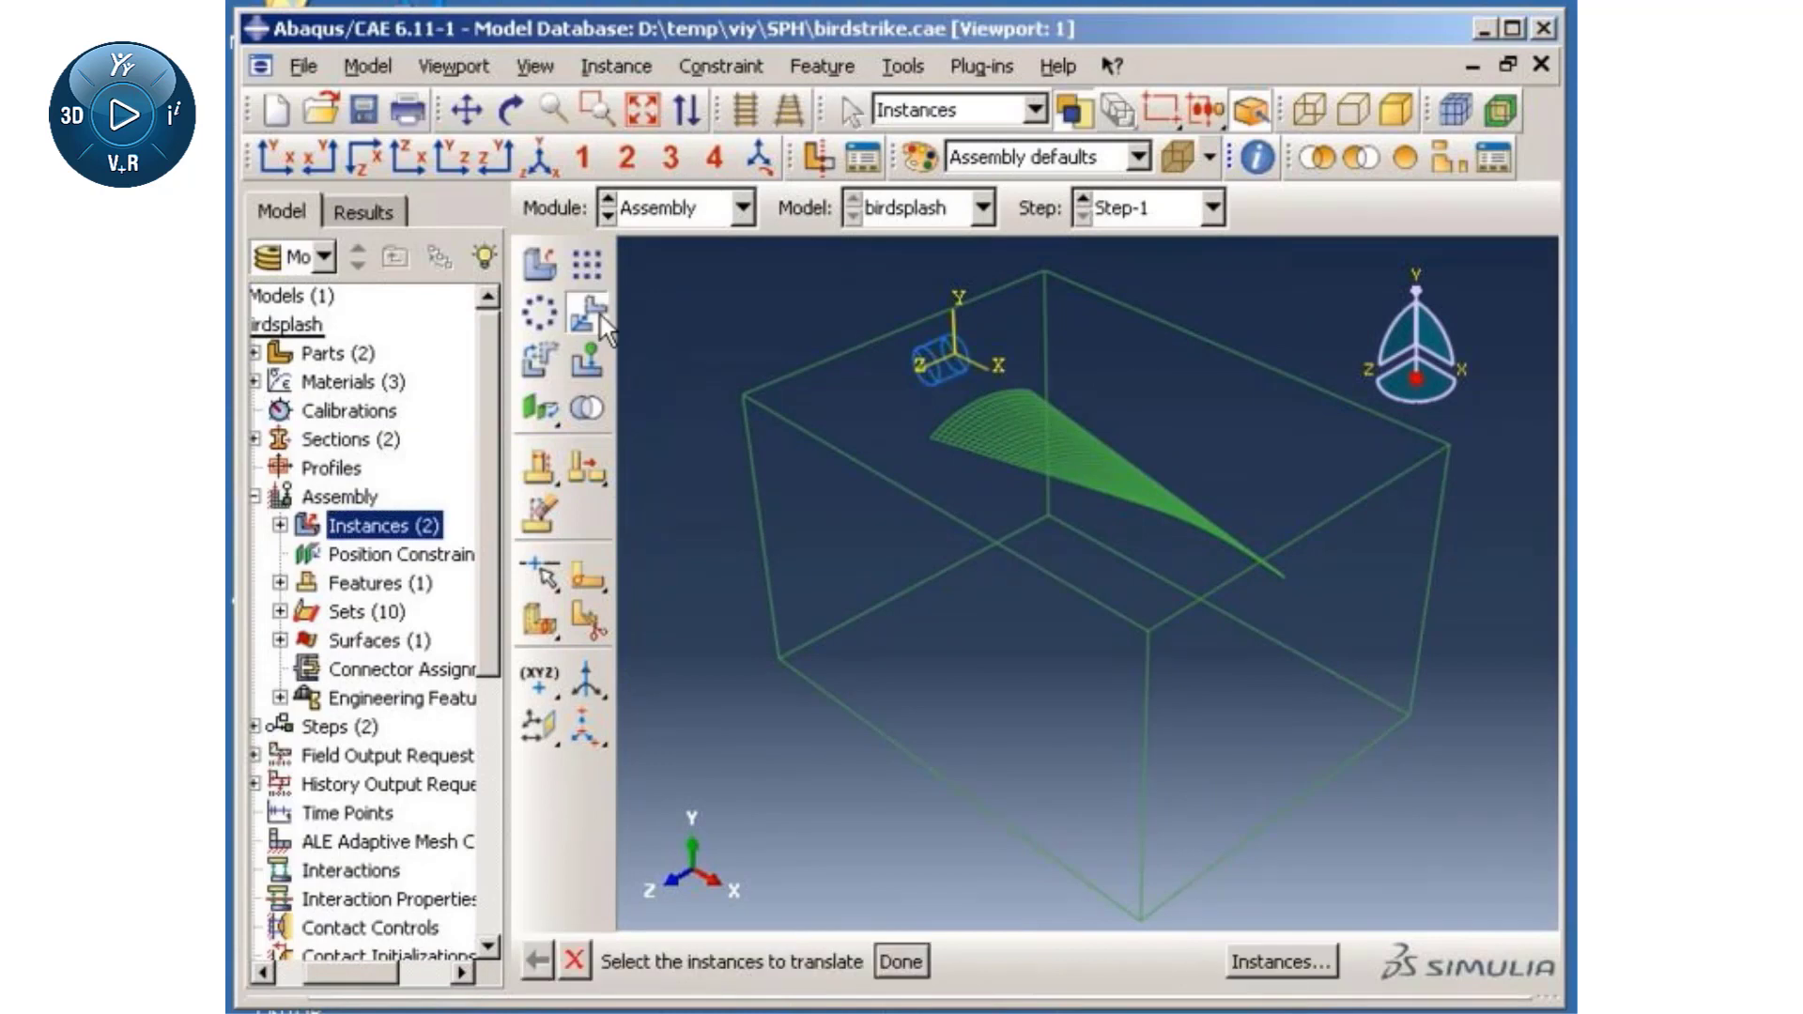
pyautogui.click(1270, 960)
pyautogui.click(298, 619)
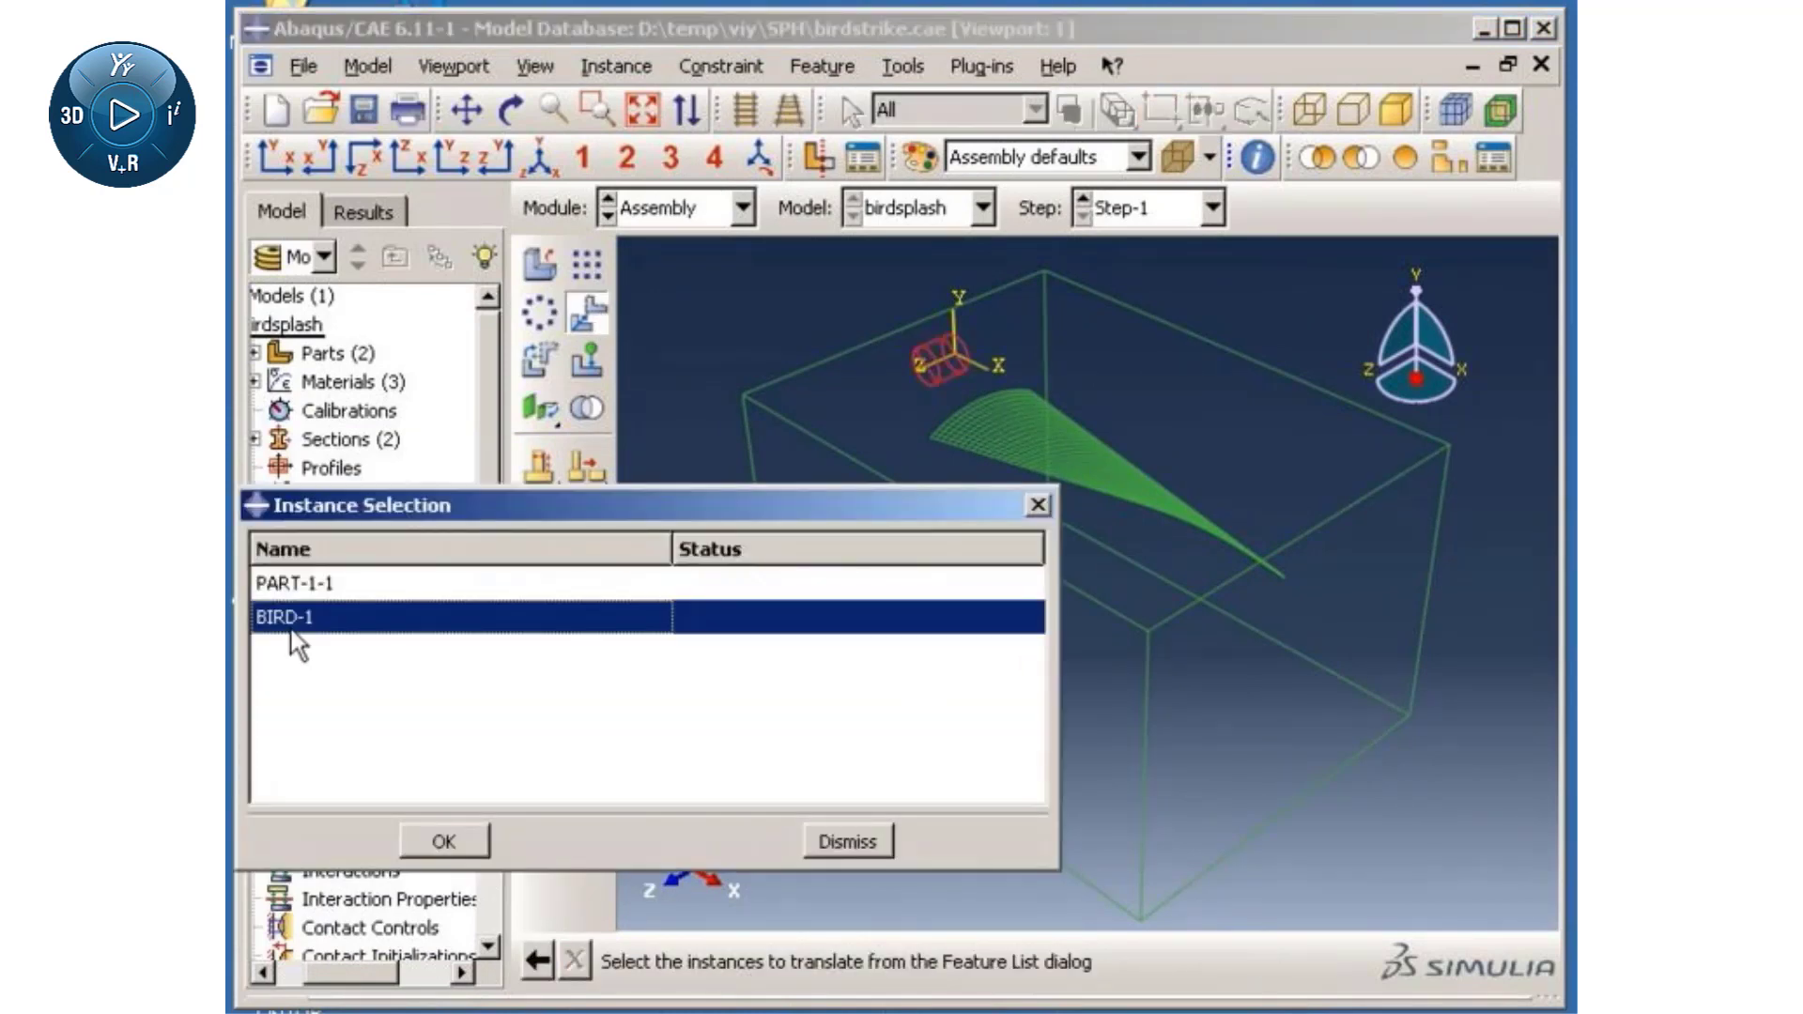
pyautogui.click(449, 837)
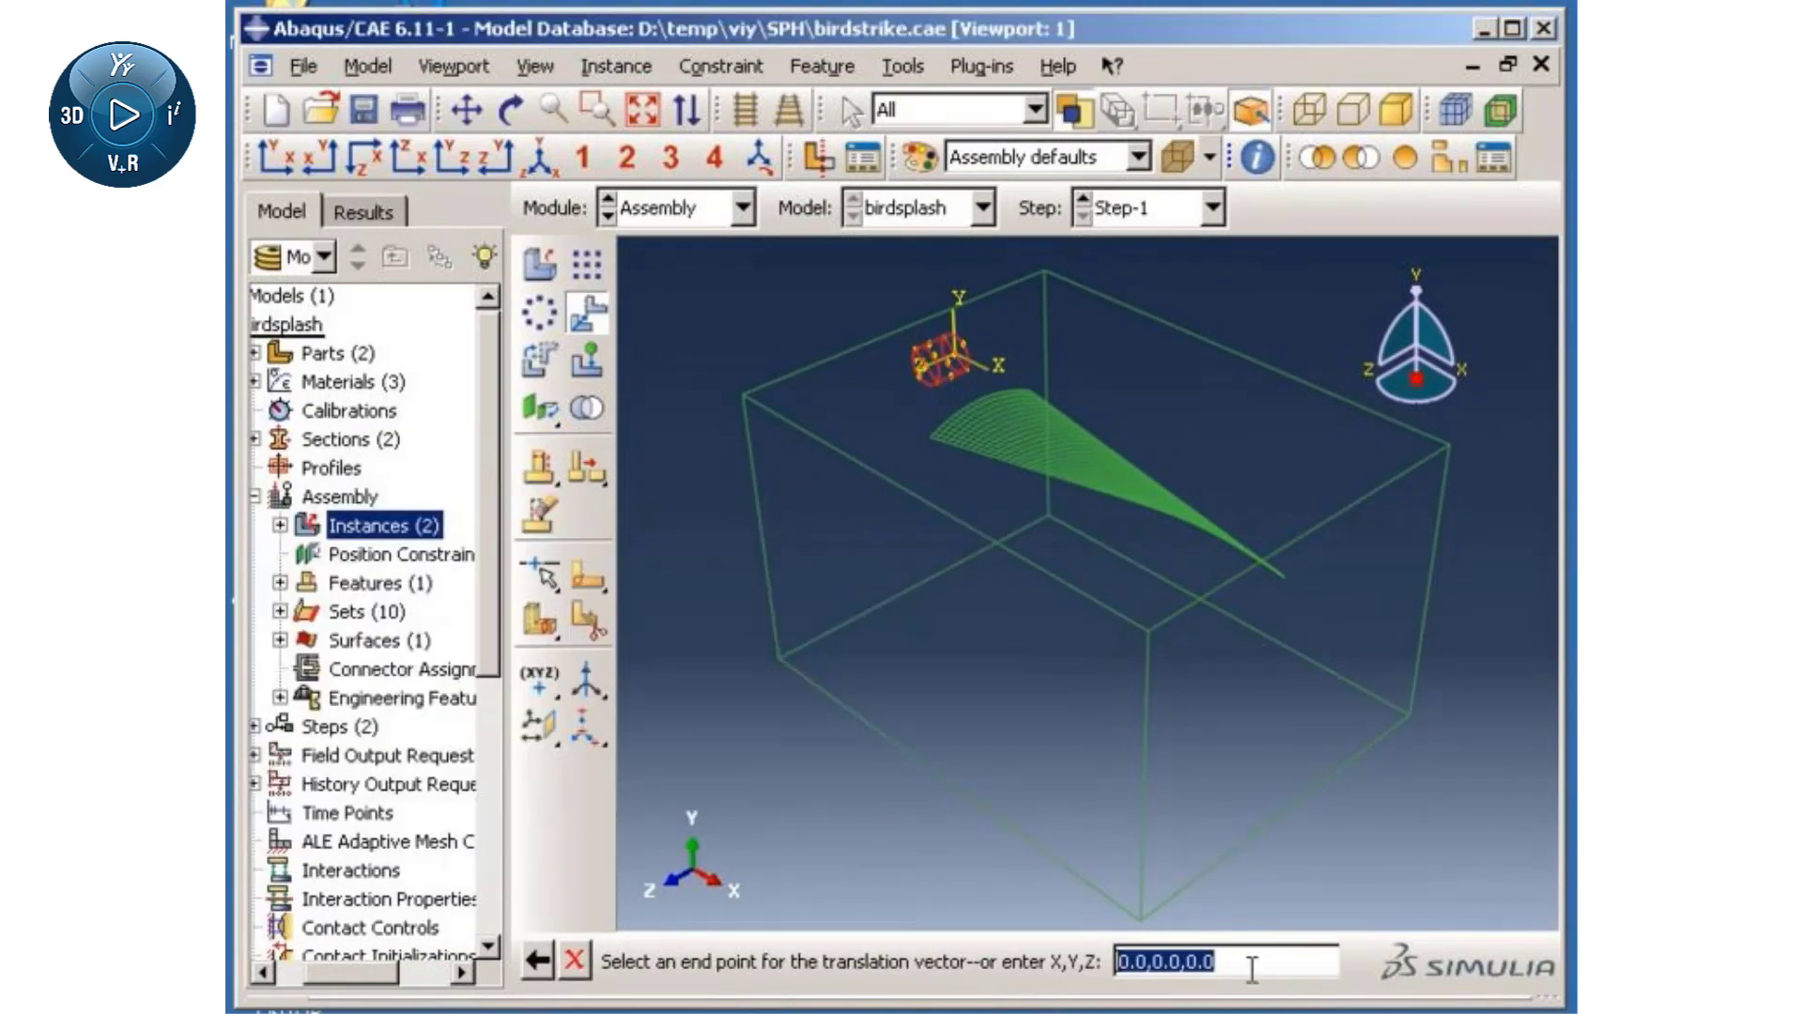
pyautogui.write('0.4514,-0.1354,0.048')
pyautogui.press('Return')
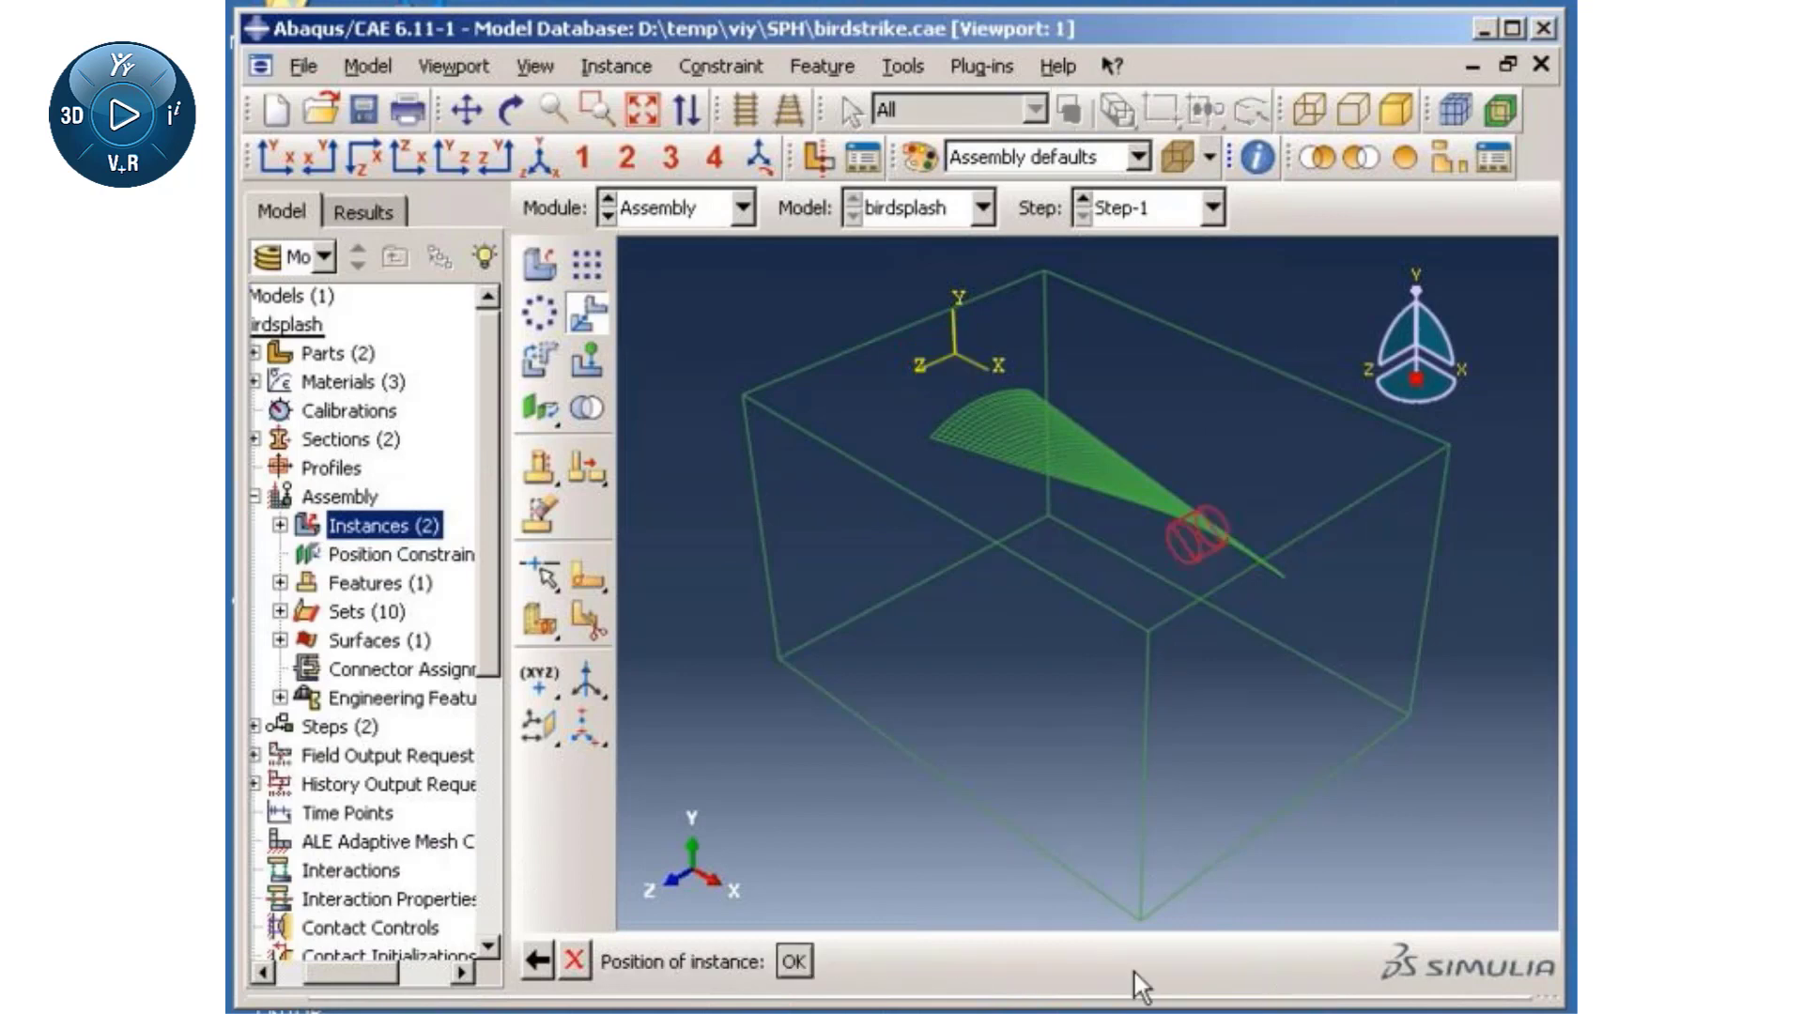
pyautogui.click(793, 961)
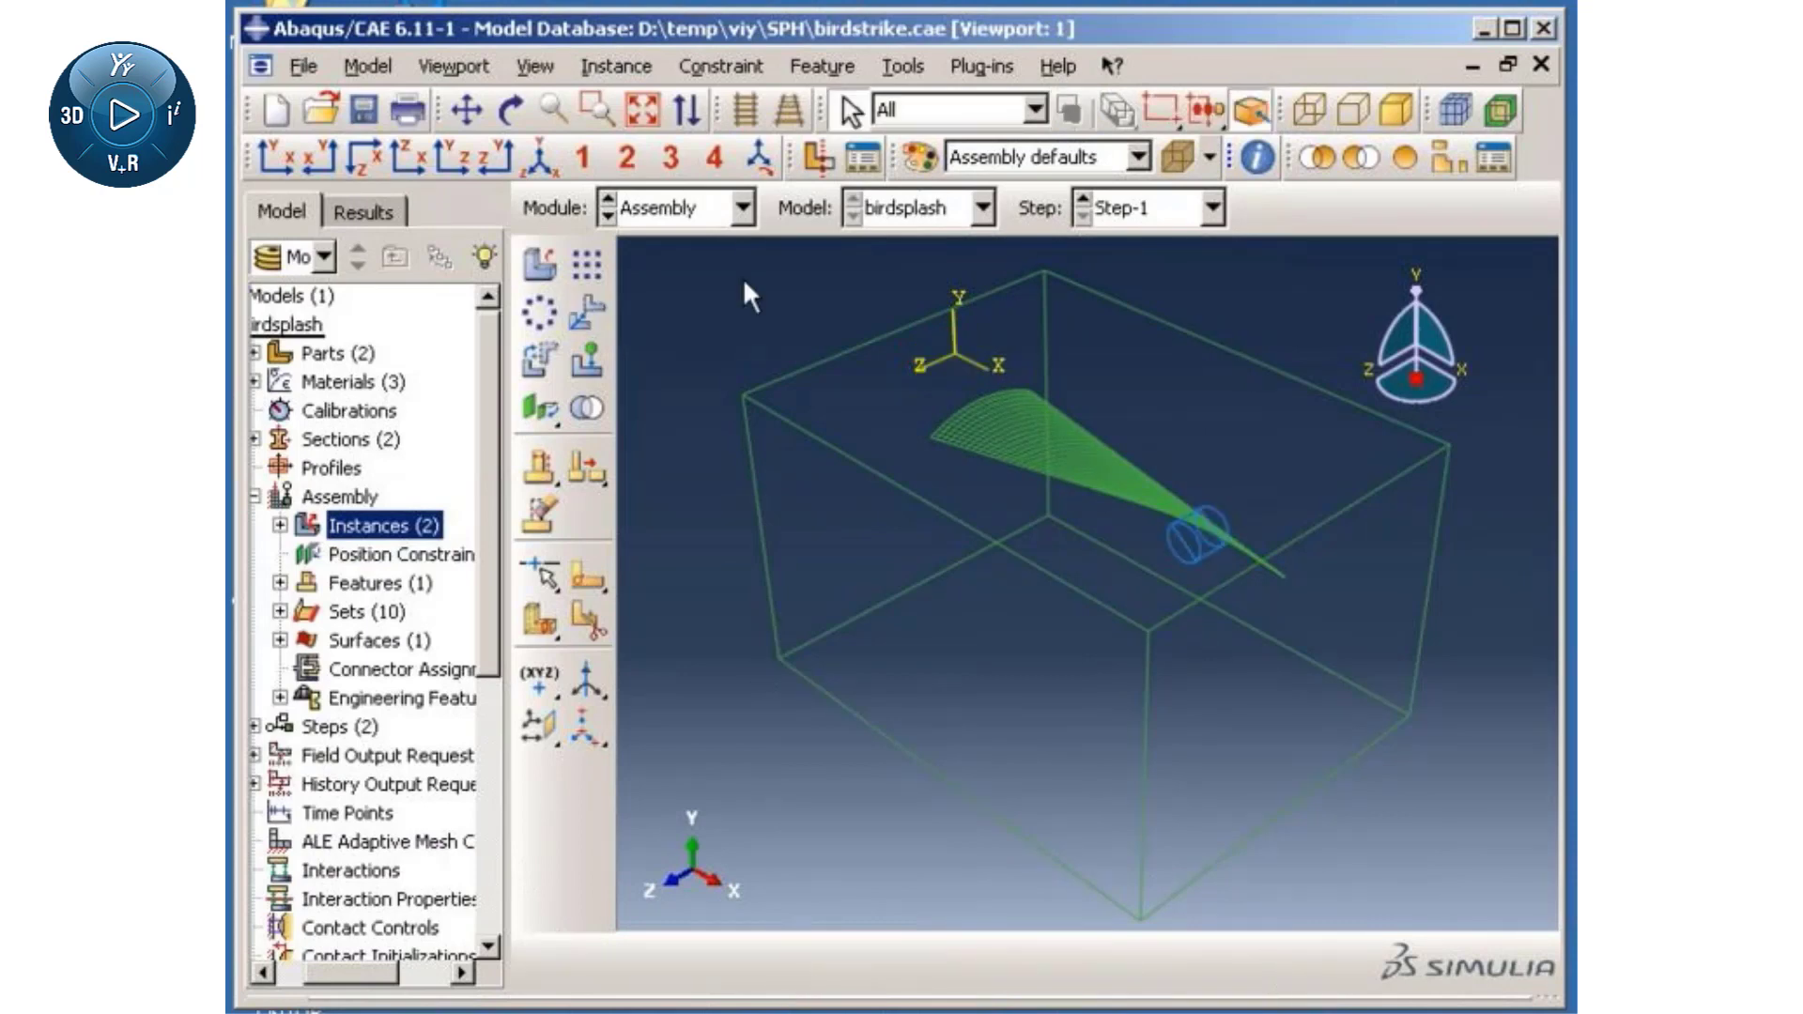
# - In the Load module, create a mechanical velocity predefined field named Bird-Velocity in the Initial step
pyautogui.click(742, 207)
pyautogui.click(675, 388)
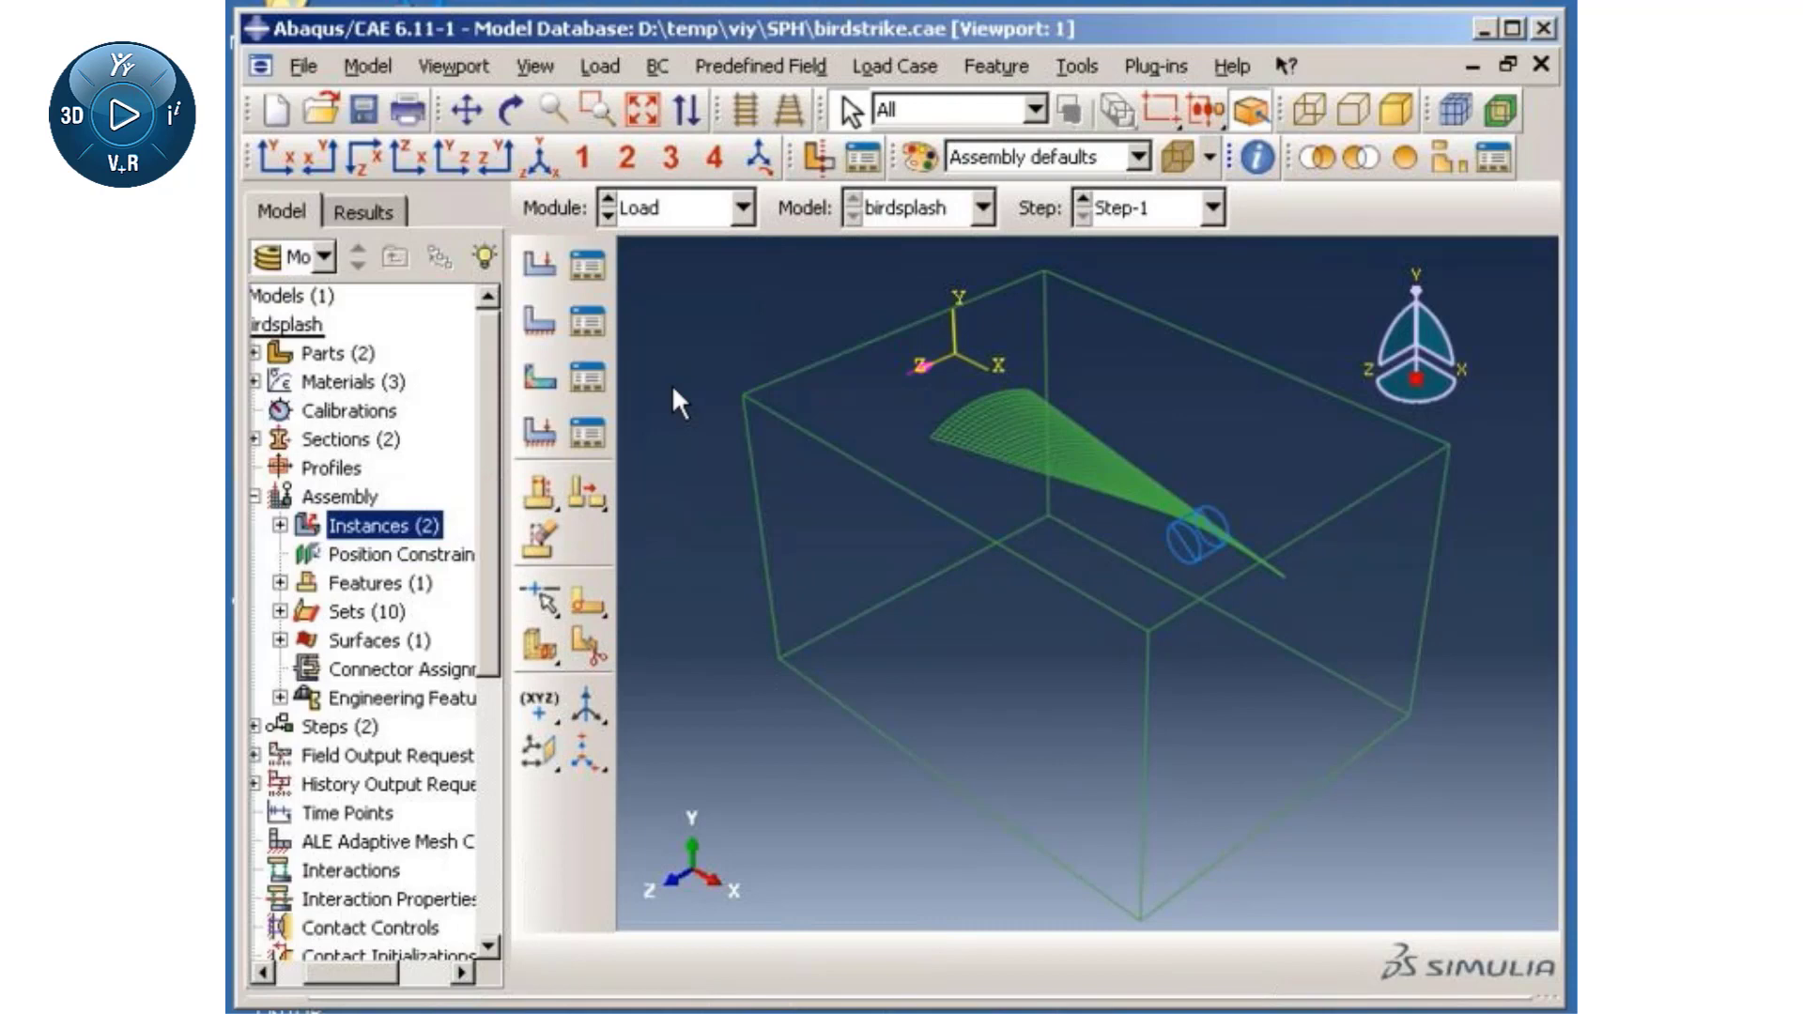
pyautogui.click(540, 377)
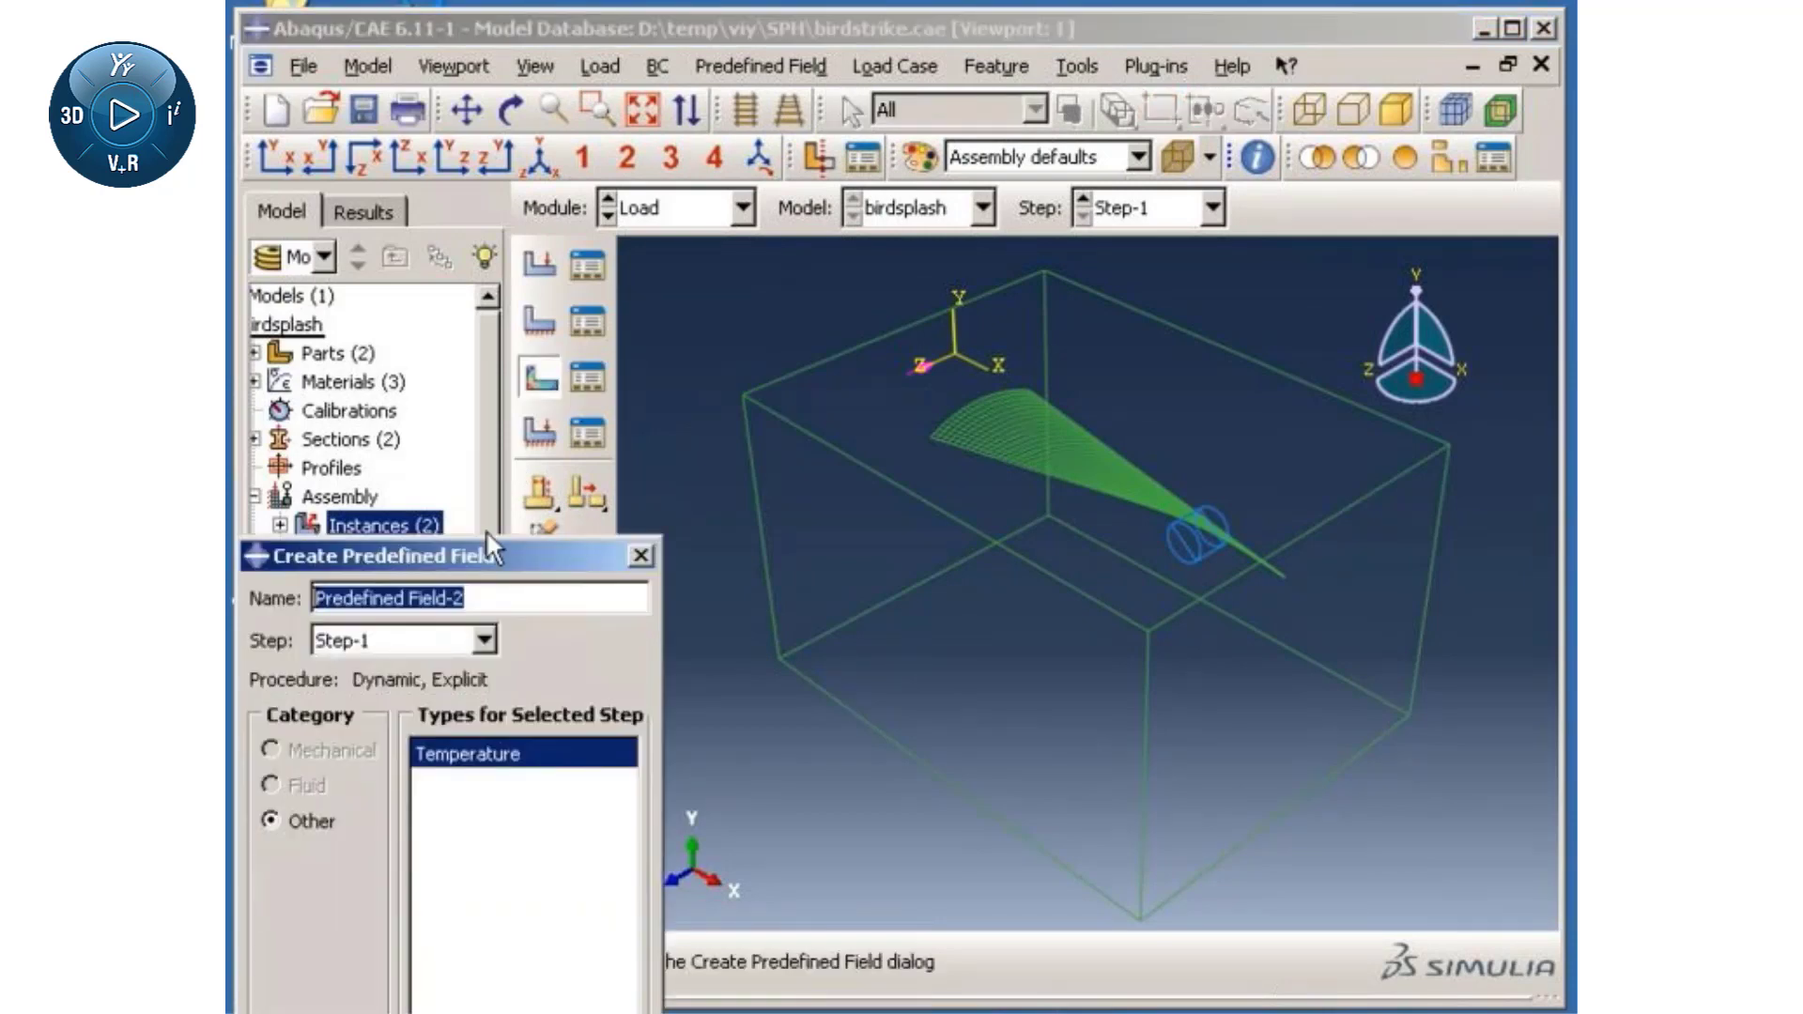
pyautogui.write('Bird-Velocity')
pyautogui.click(484, 640)
pyautogui.click(453, 672)
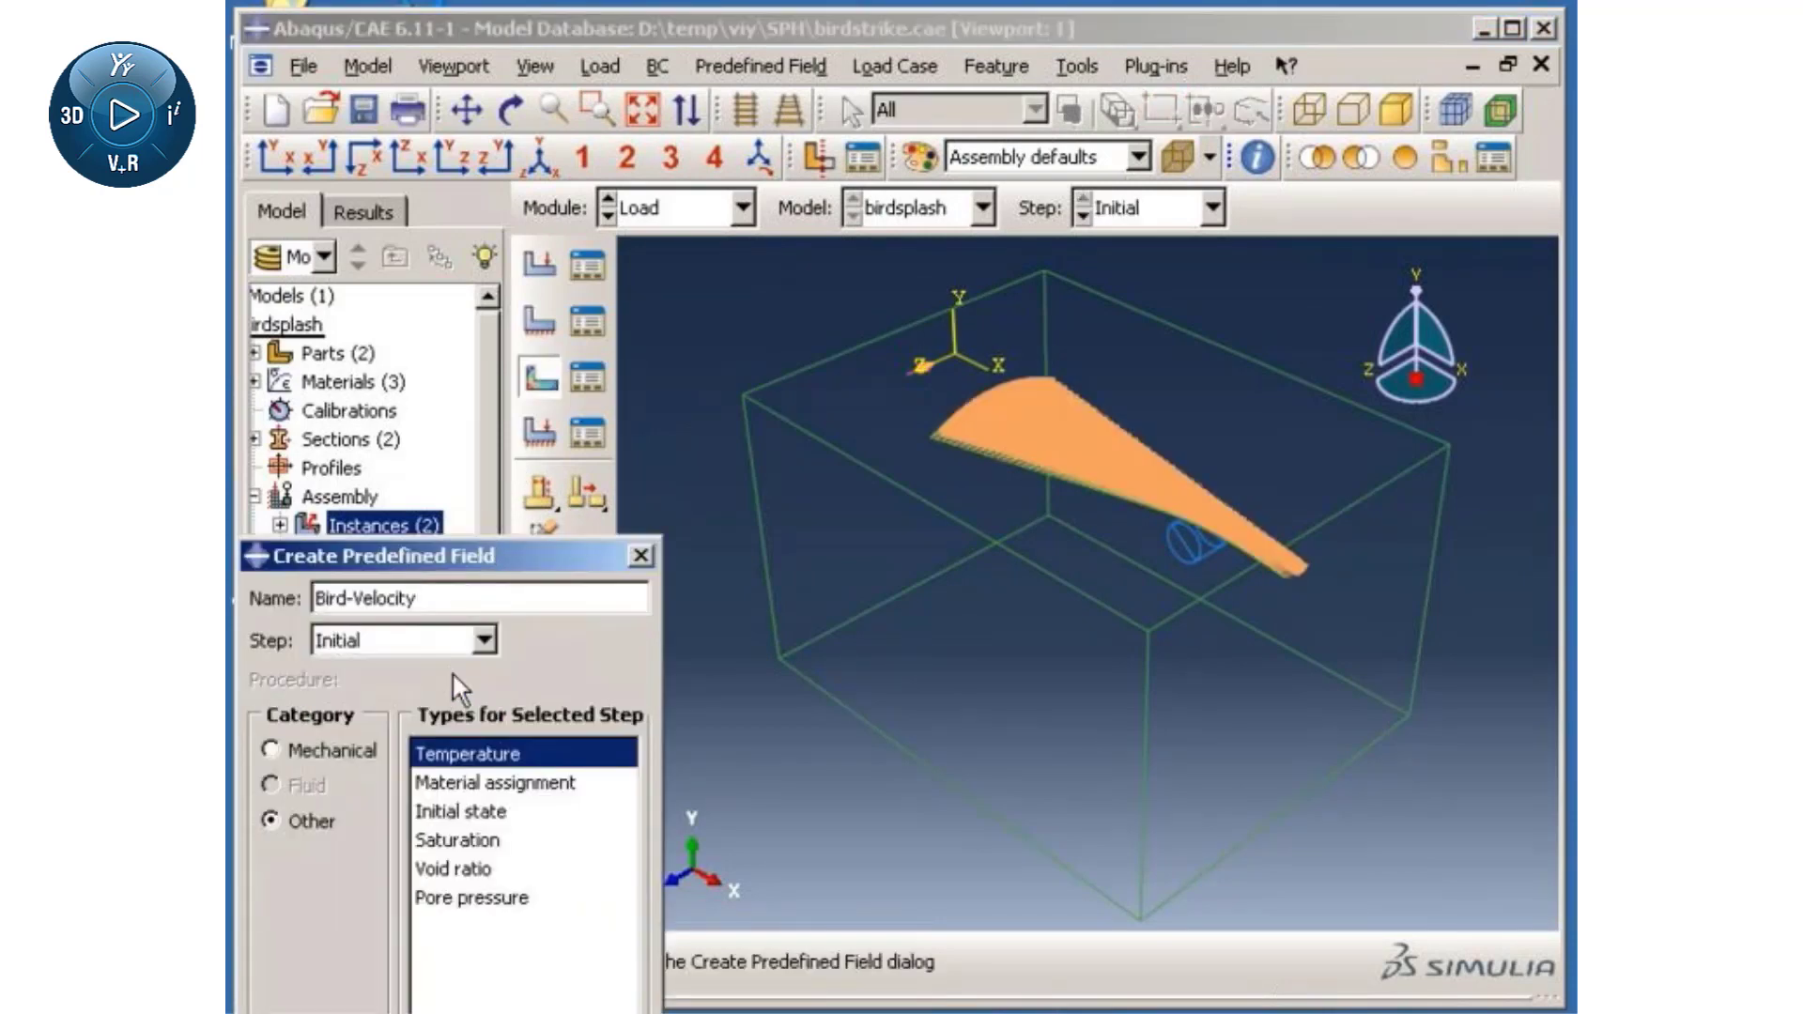
pyautogui.click(344, 753)
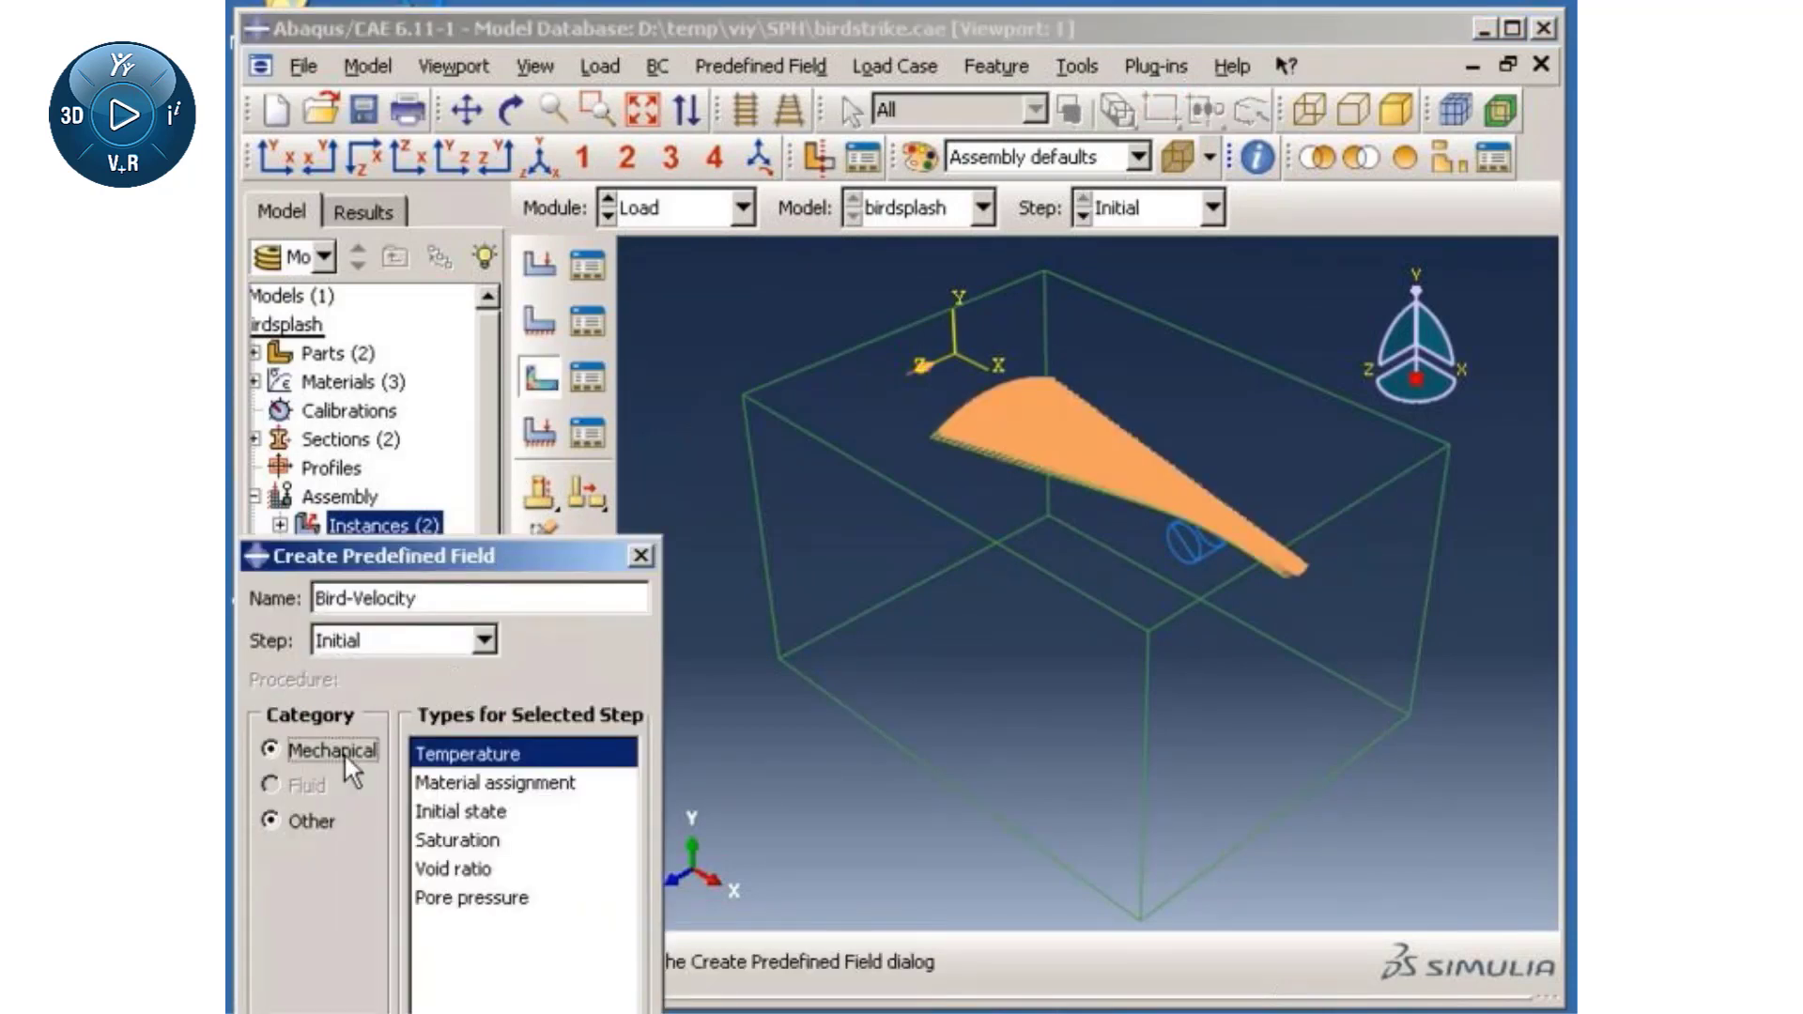
pyautogui.click(336, 976)
# - Apply the Bird-Velocity field to the BIRD-1.NodeSet-Bird set with a V3 velocity of 0.1
pyautogui.scroll(-1, 894, 573)
pyautogui.scroll(-2, 900, 592)
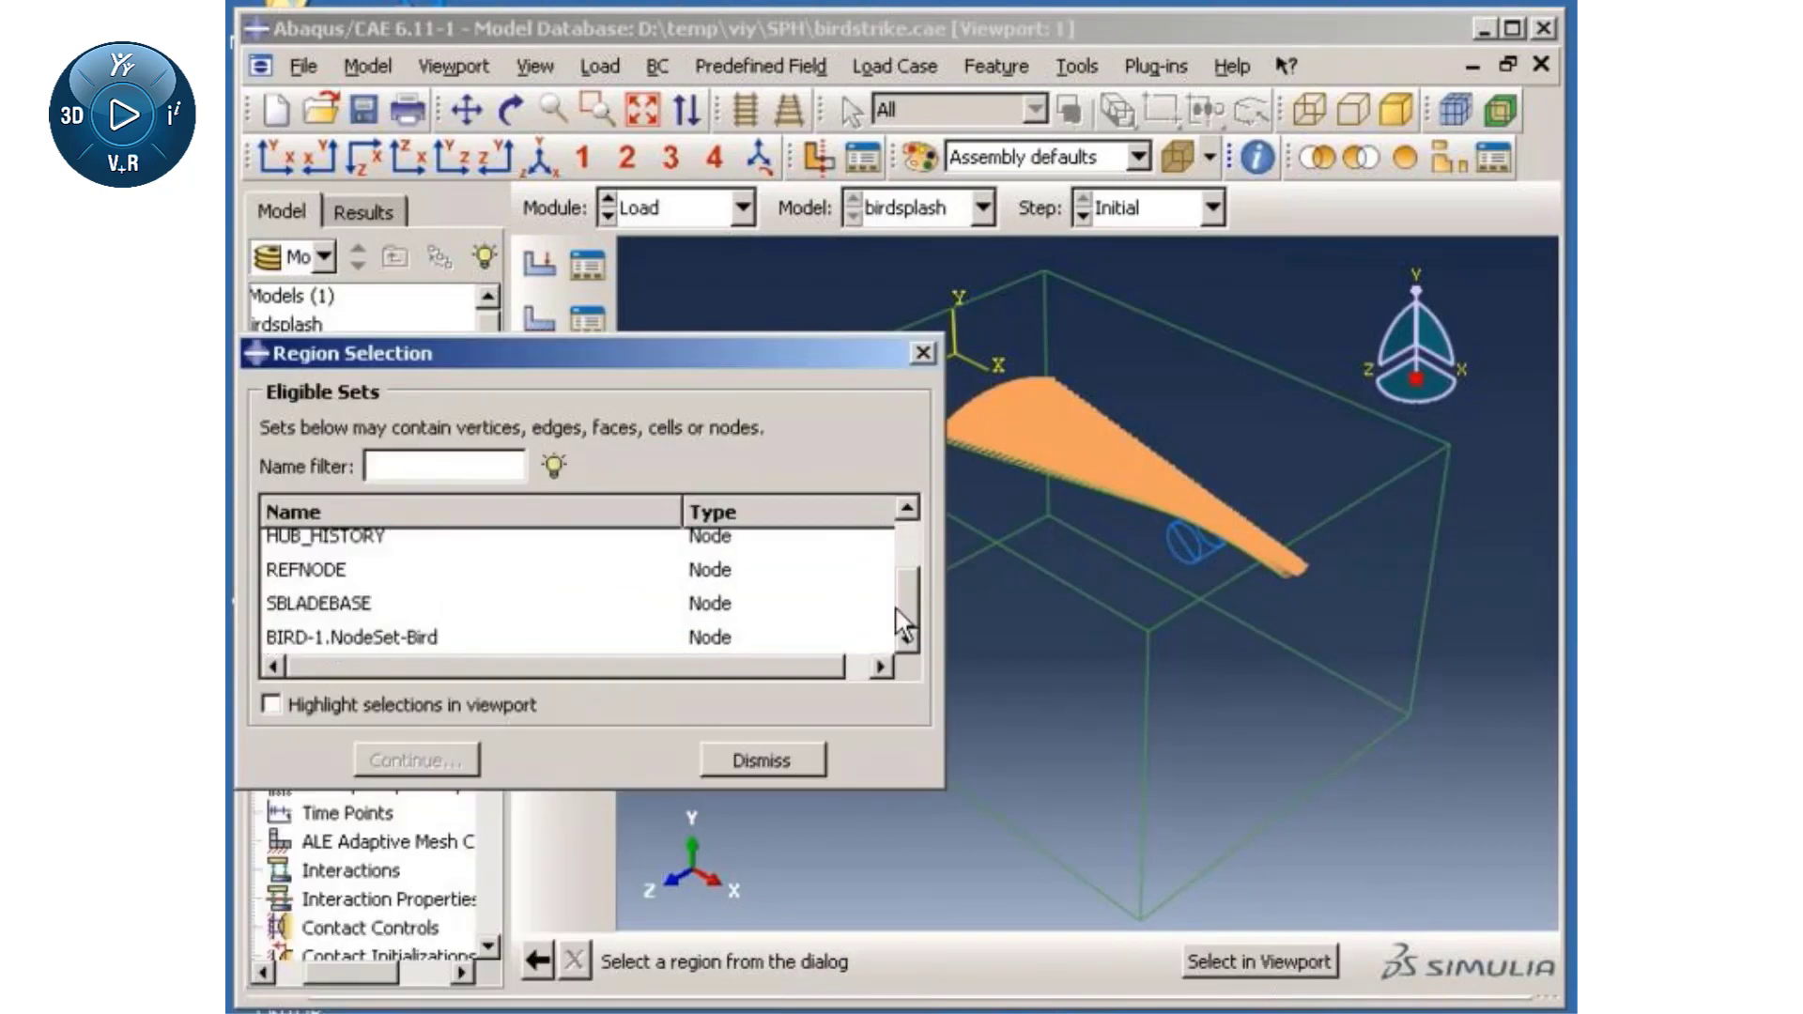
pyautogui.click(415, 637)
pyautogui.click(427, 760)
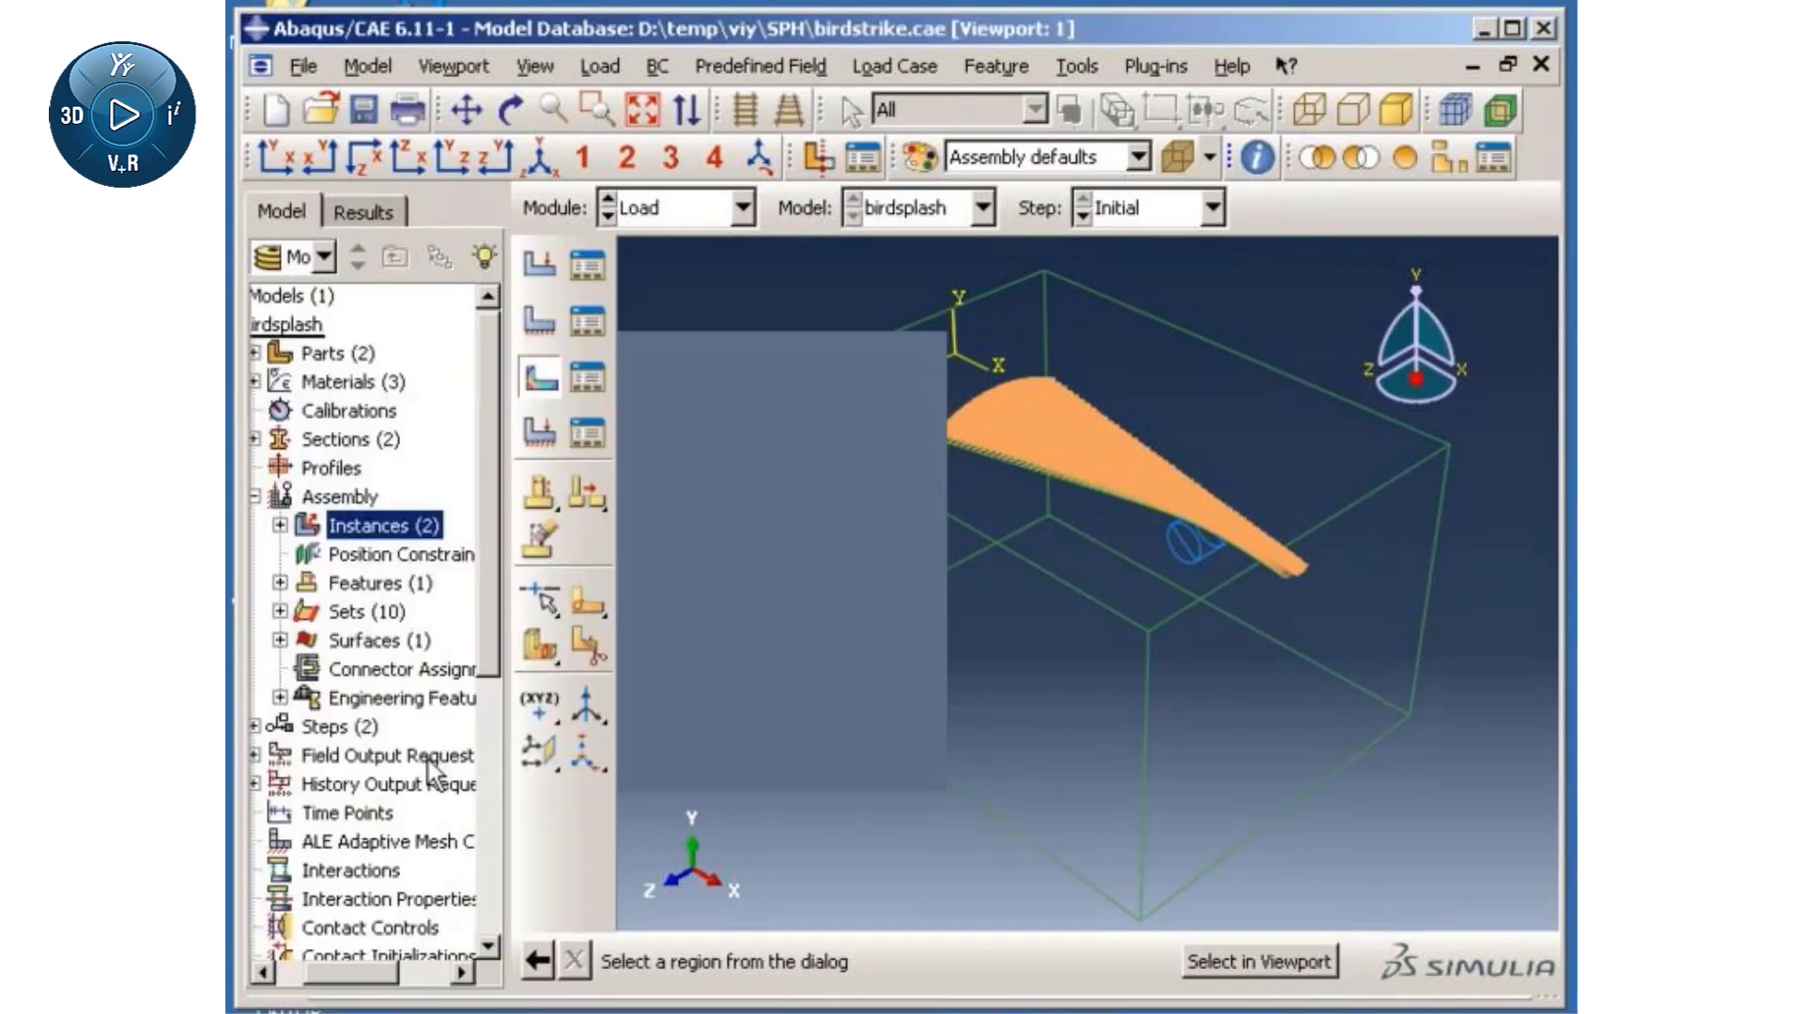
pyautogui.click(442, 516)
pyautogui.write('0.1')
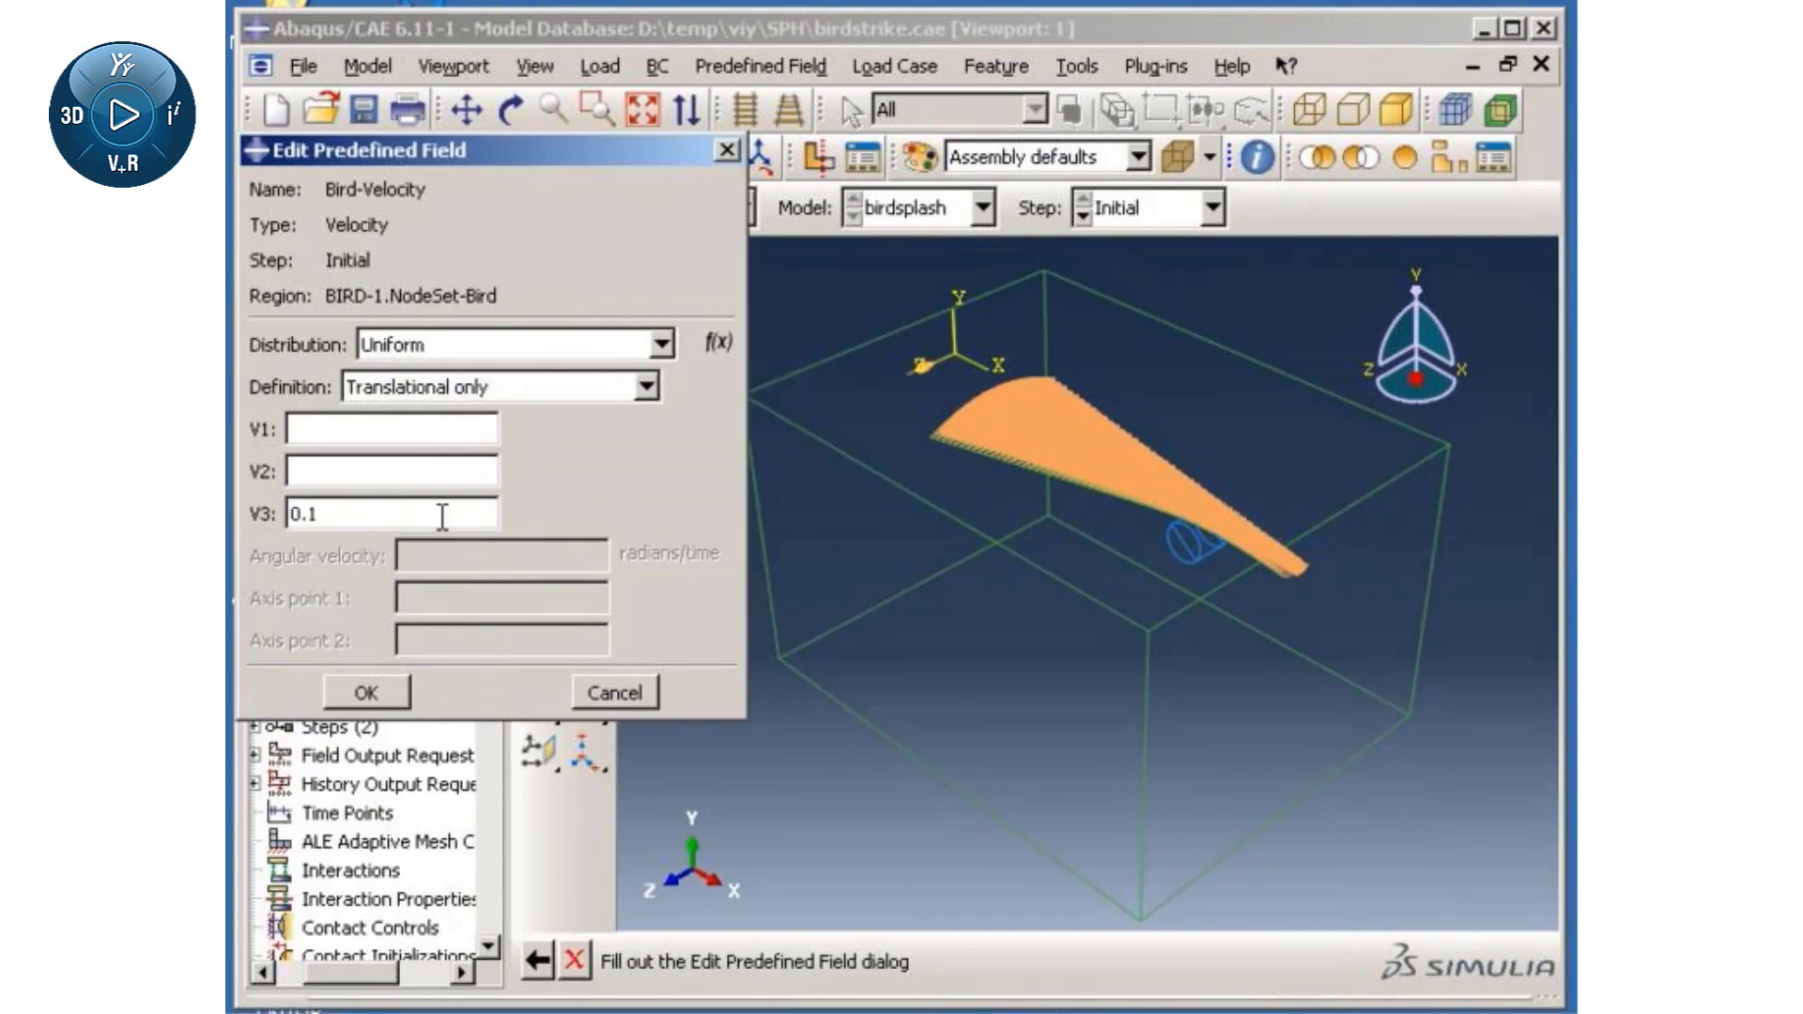
pyautogui.click(366, 693)
# - Create a node set named Bird_history on the BIRD part containing the node at the centre of the cylinder's end face
pyautogui.moveTo(354, 962); pyautogui.dragTo(313, 956)
pyautogui.click(315, 353)
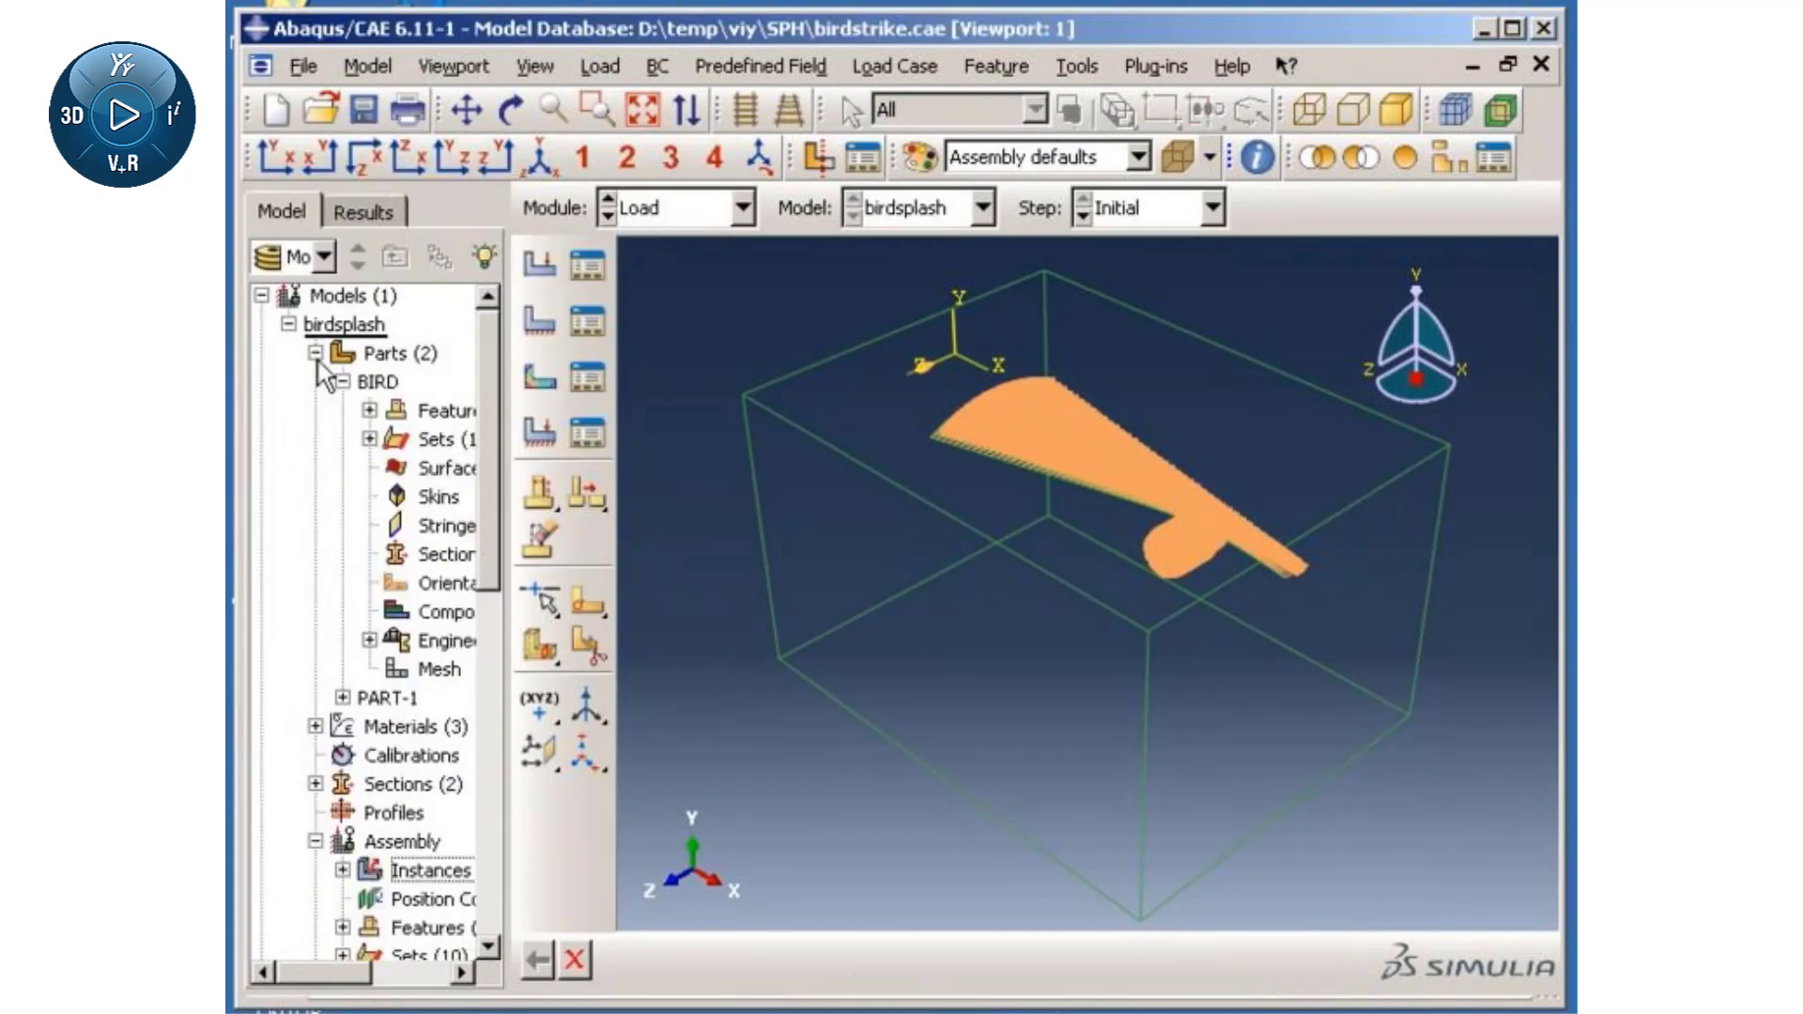
pyautogui.doubleClick(432, 439)
pyautogui.write('Bird_history')
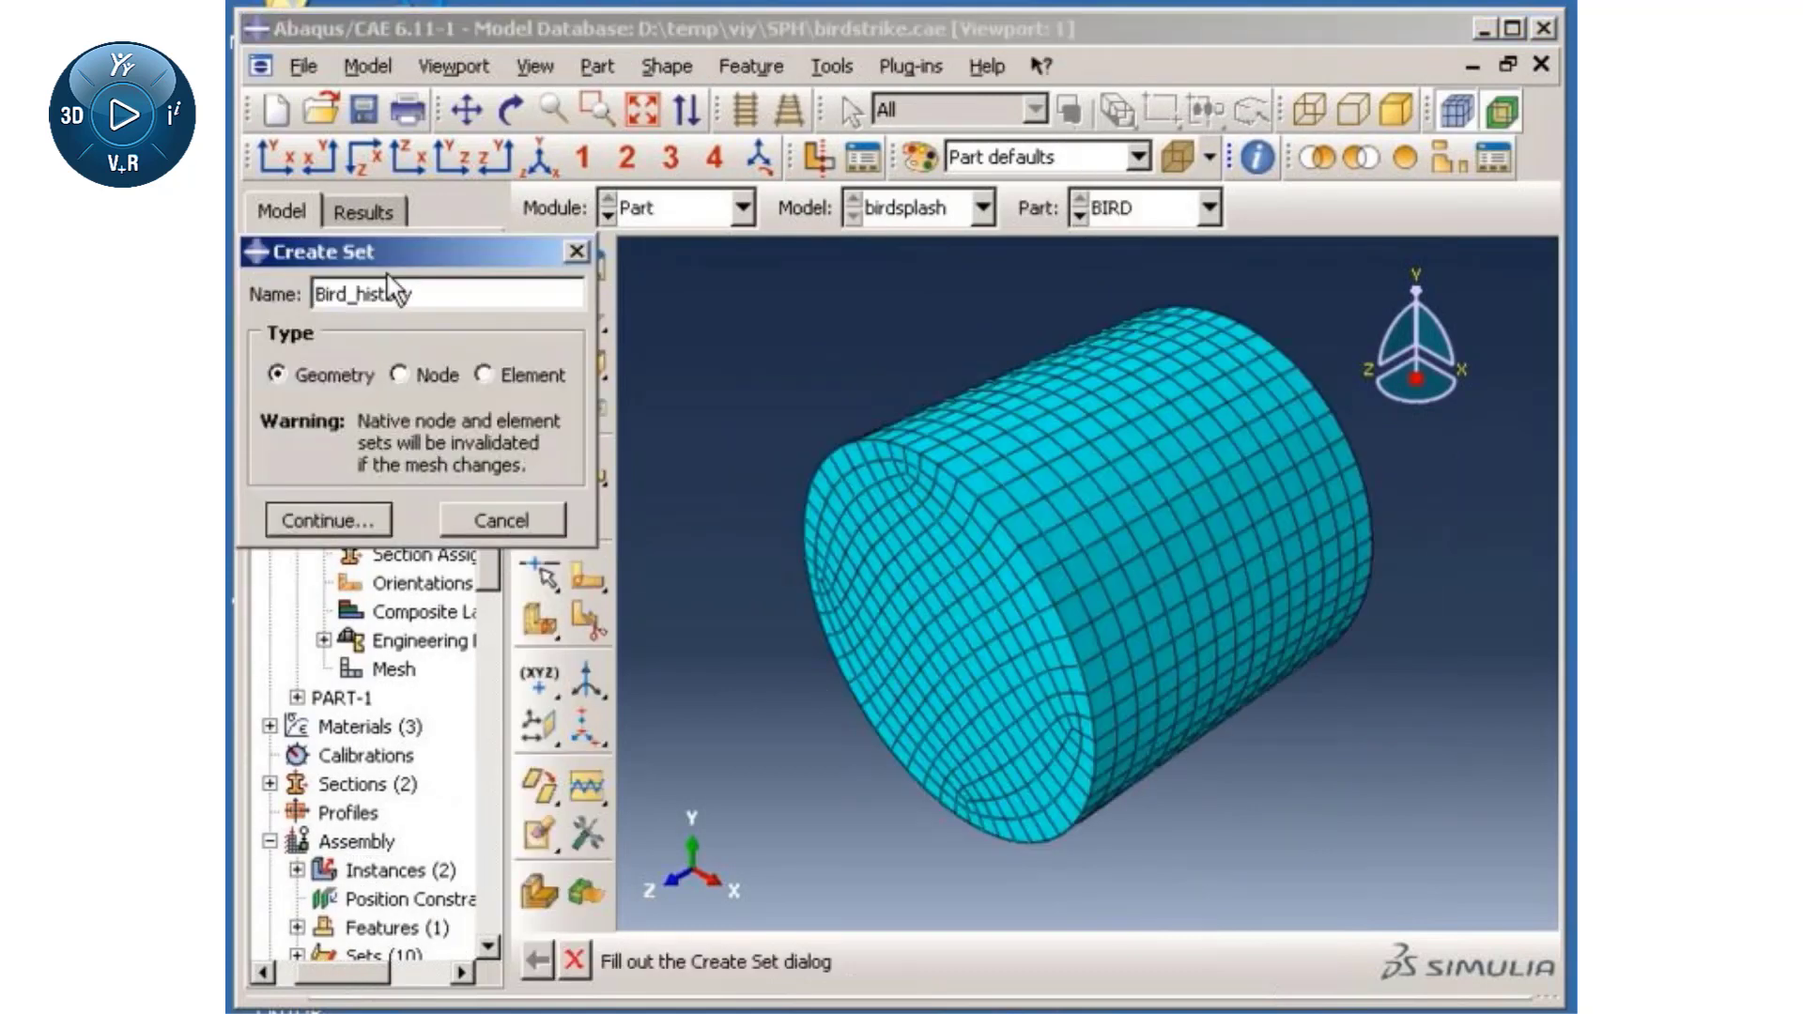
pyautogui.click(400, 375)
pyautogui.click(361, 520)
pyautogui.click(276, 157)
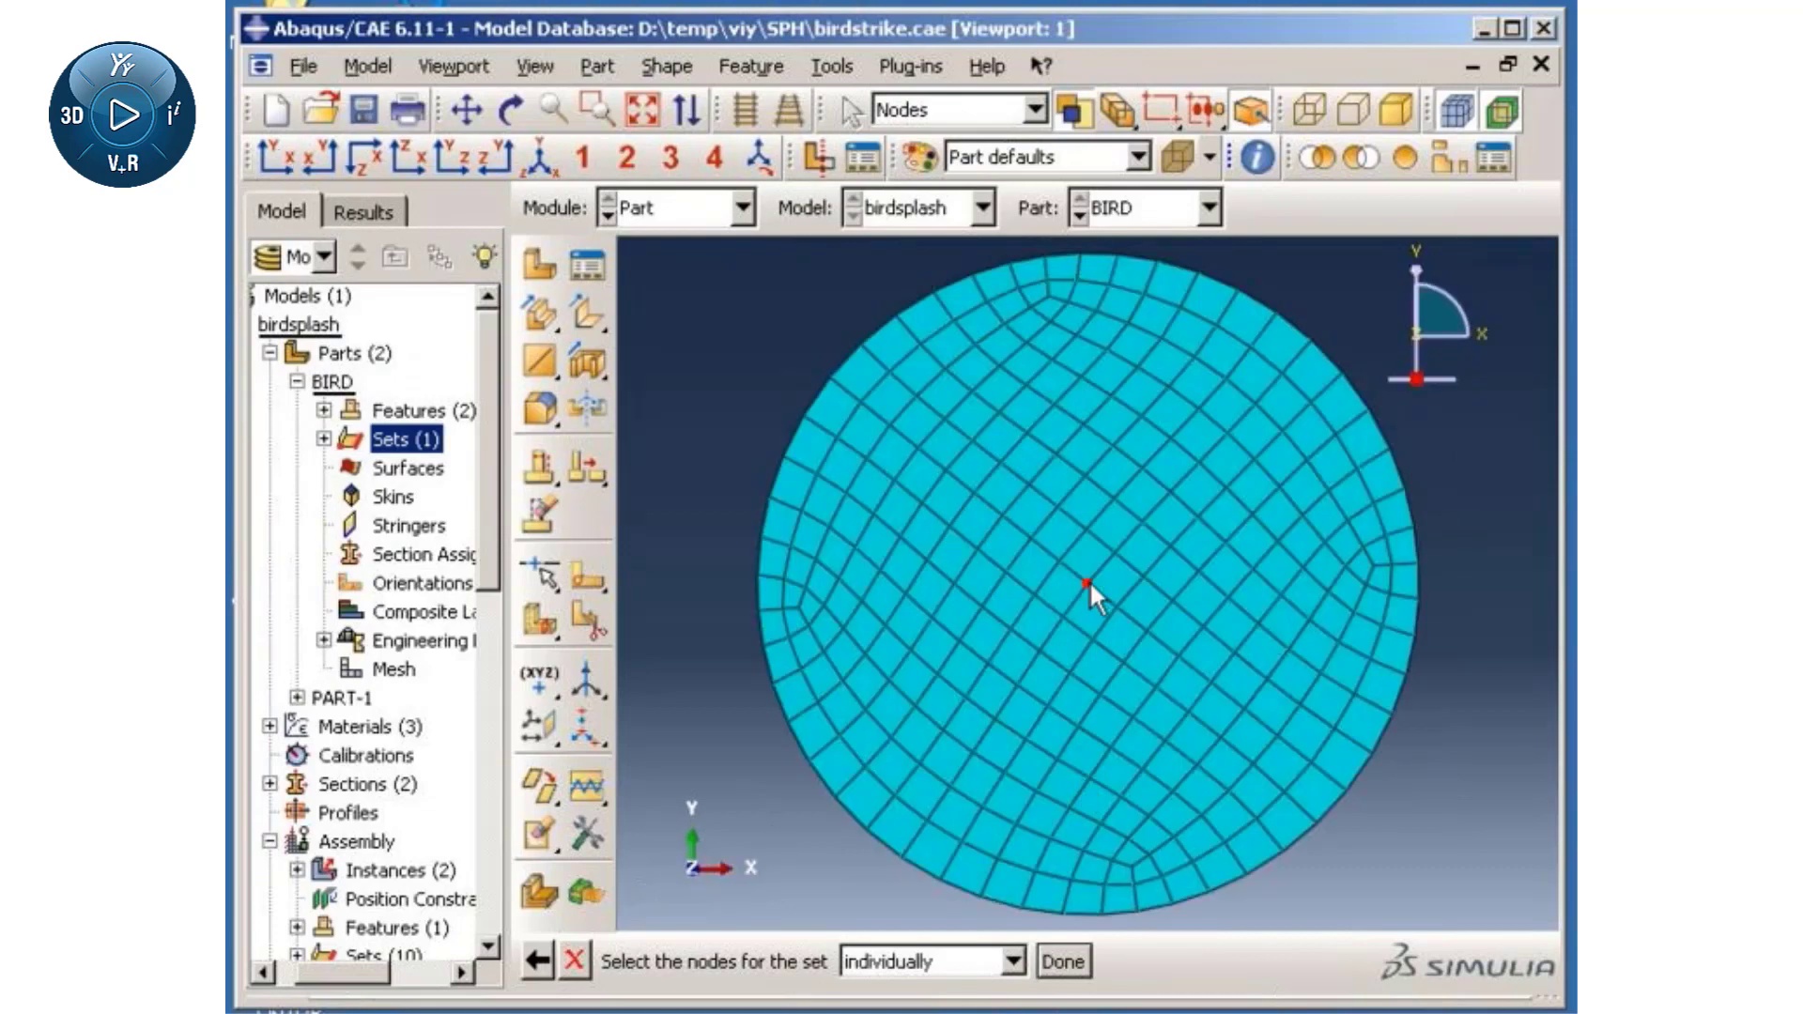
pyautogui.click(1063, 958)
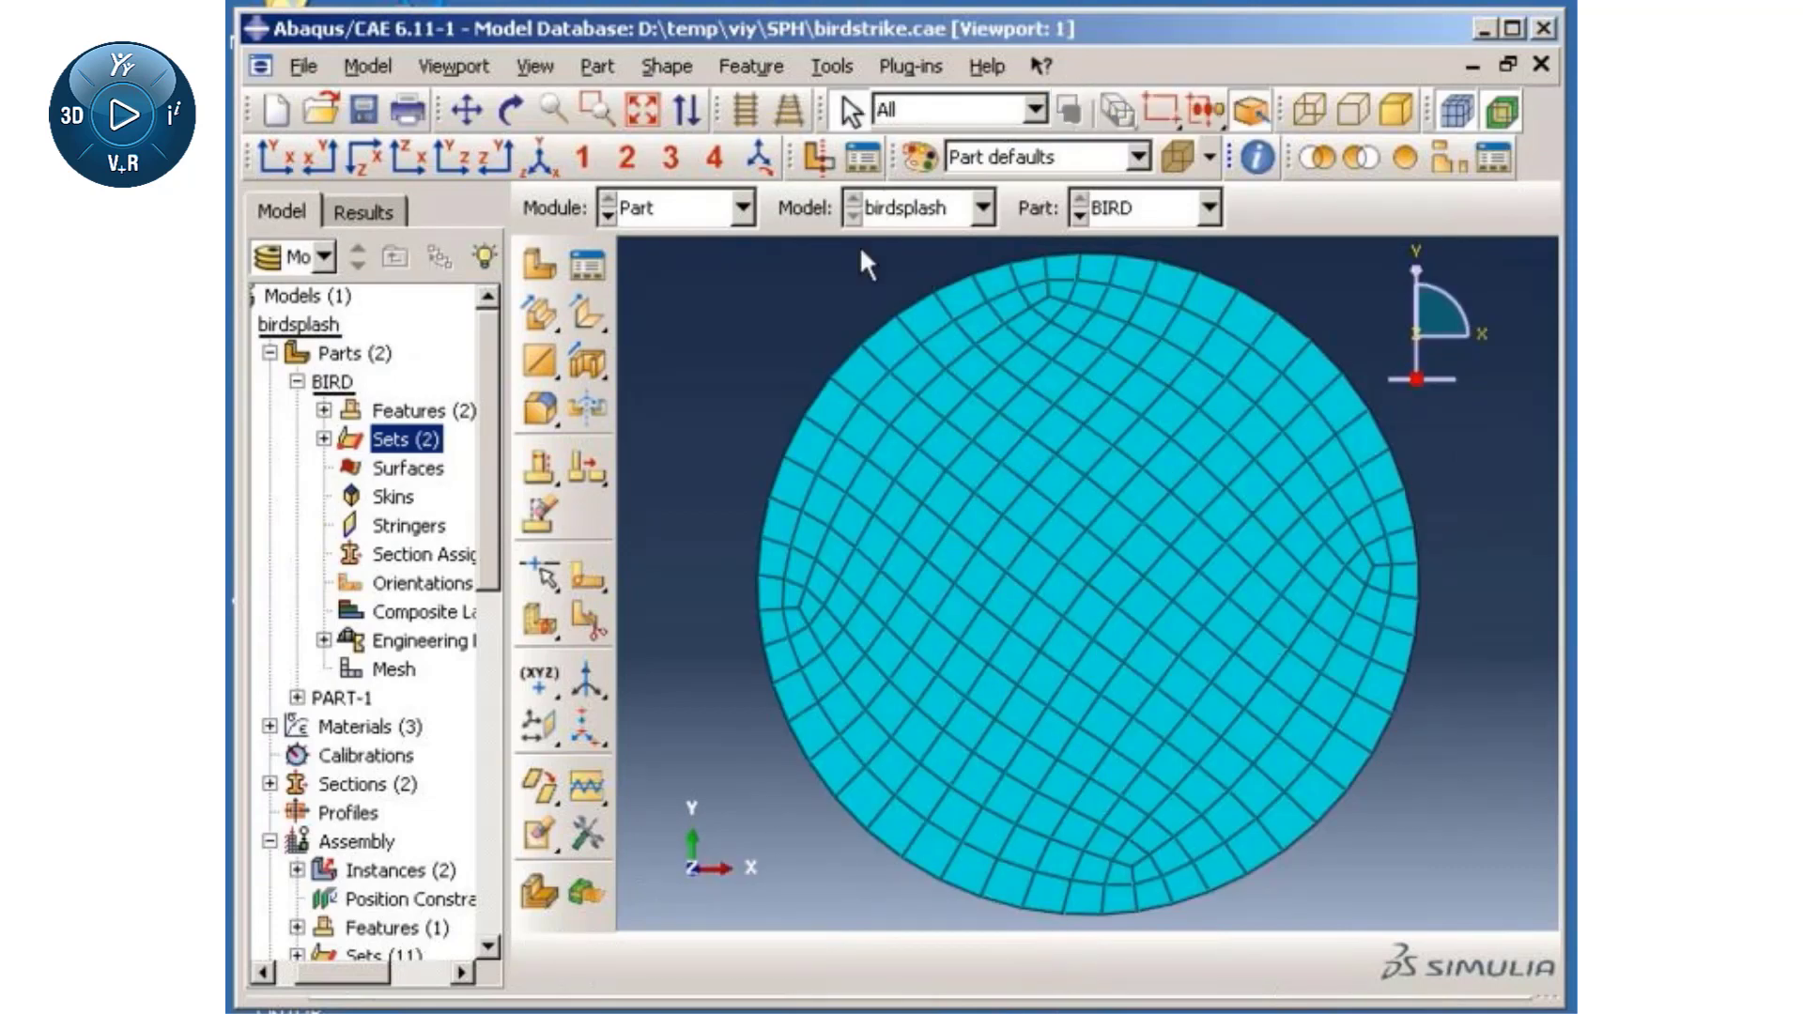
# - In the Step module, create a history output request in Step-1 for the set BIRD-1.Bird_history
pyautogui.click(741, 208)
pyautogui.click(716, 330)
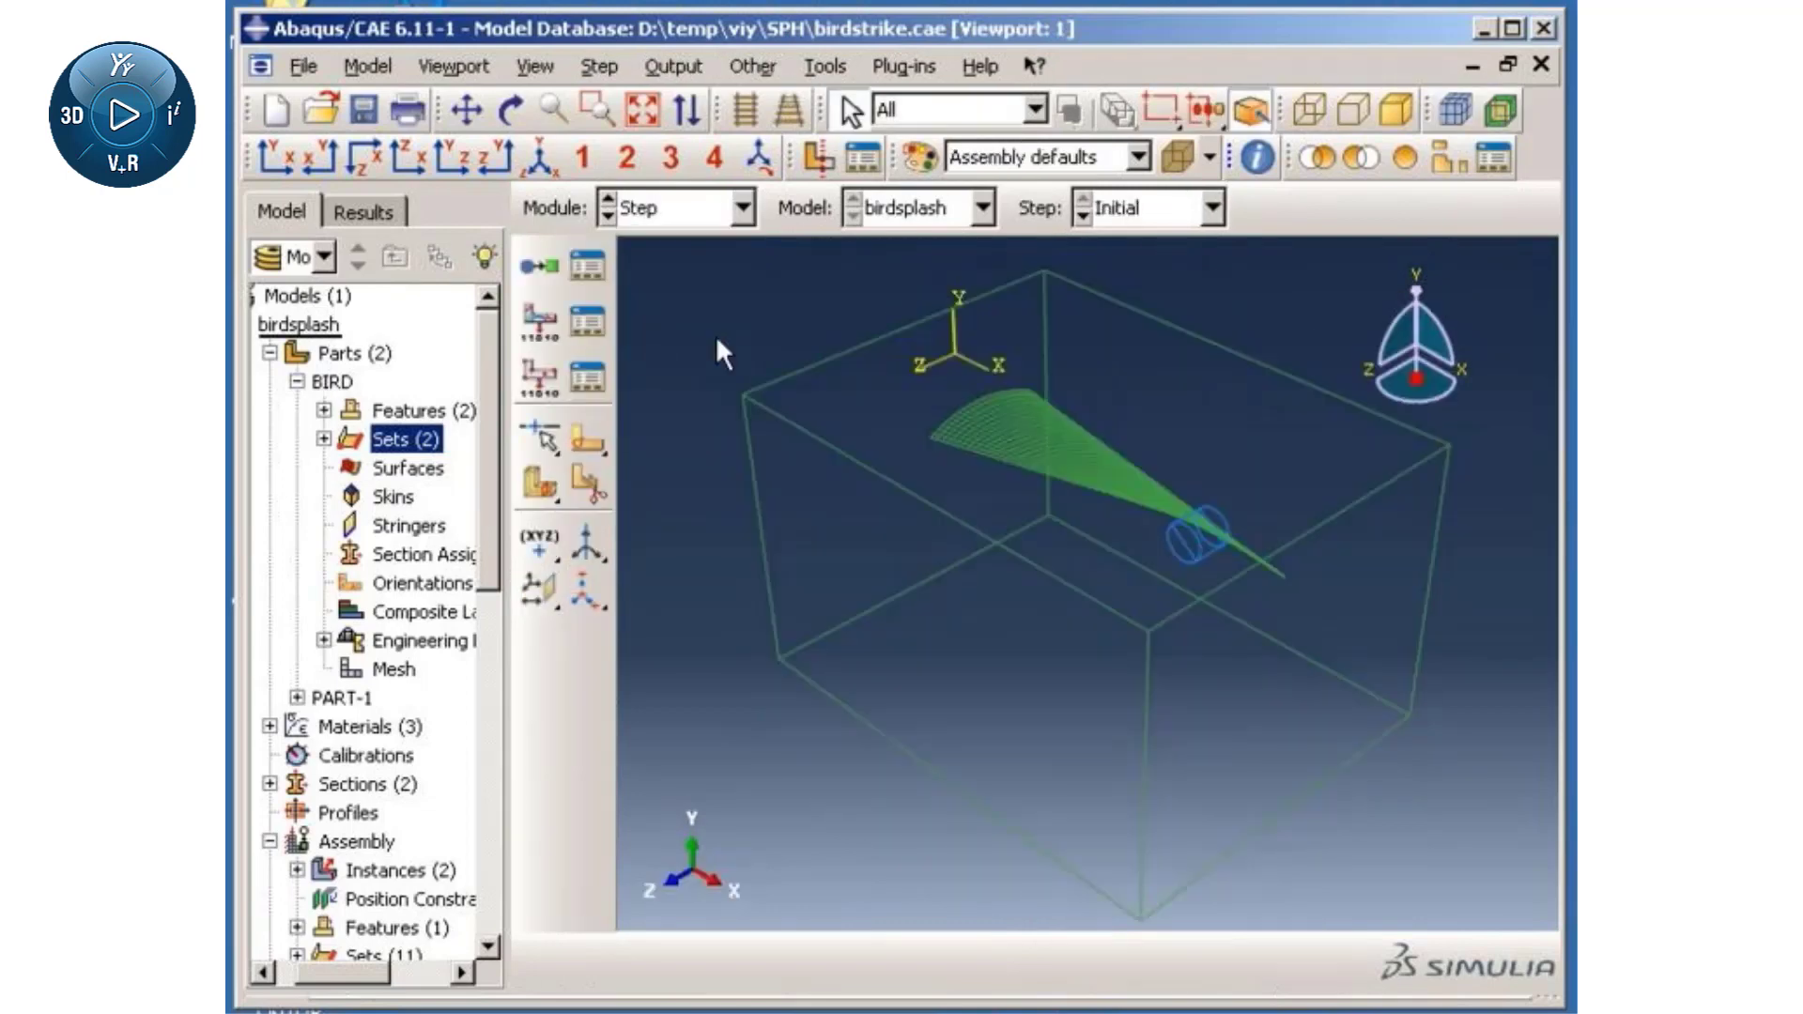
pyautogui.click(539, 374)
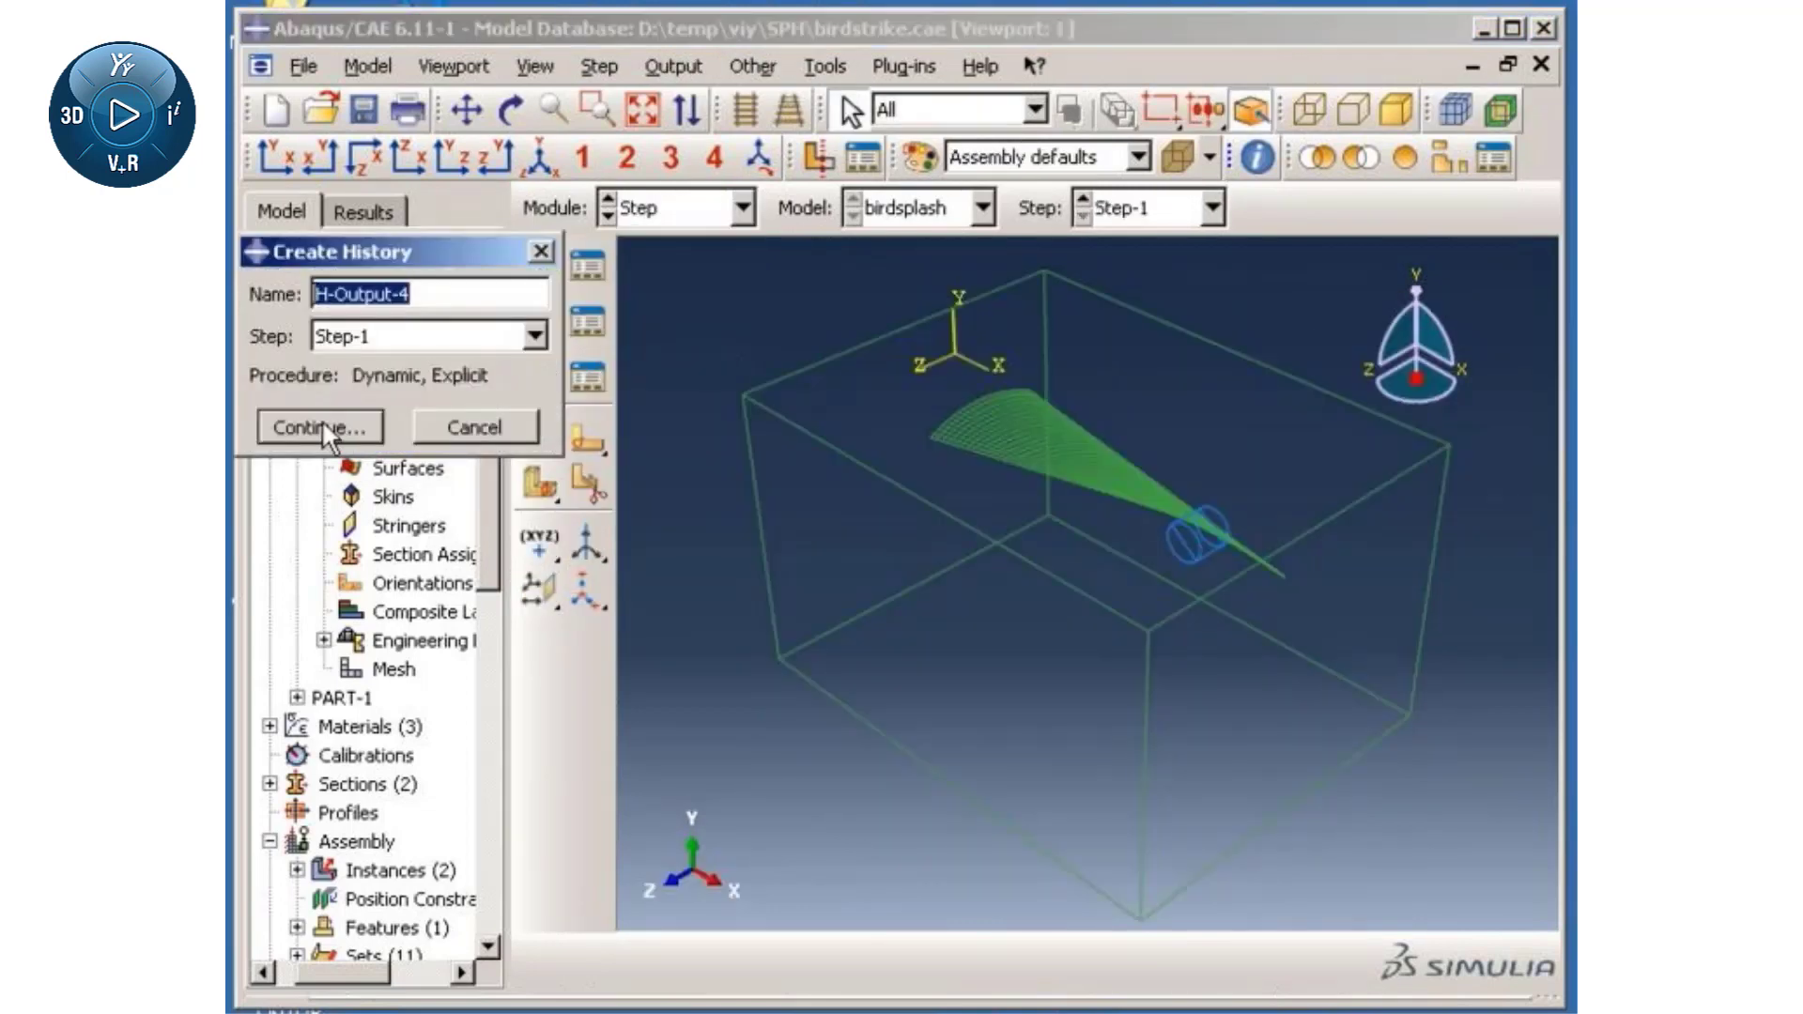
pyautogui.click(322, 419)
pyautogui.click(620, 468)
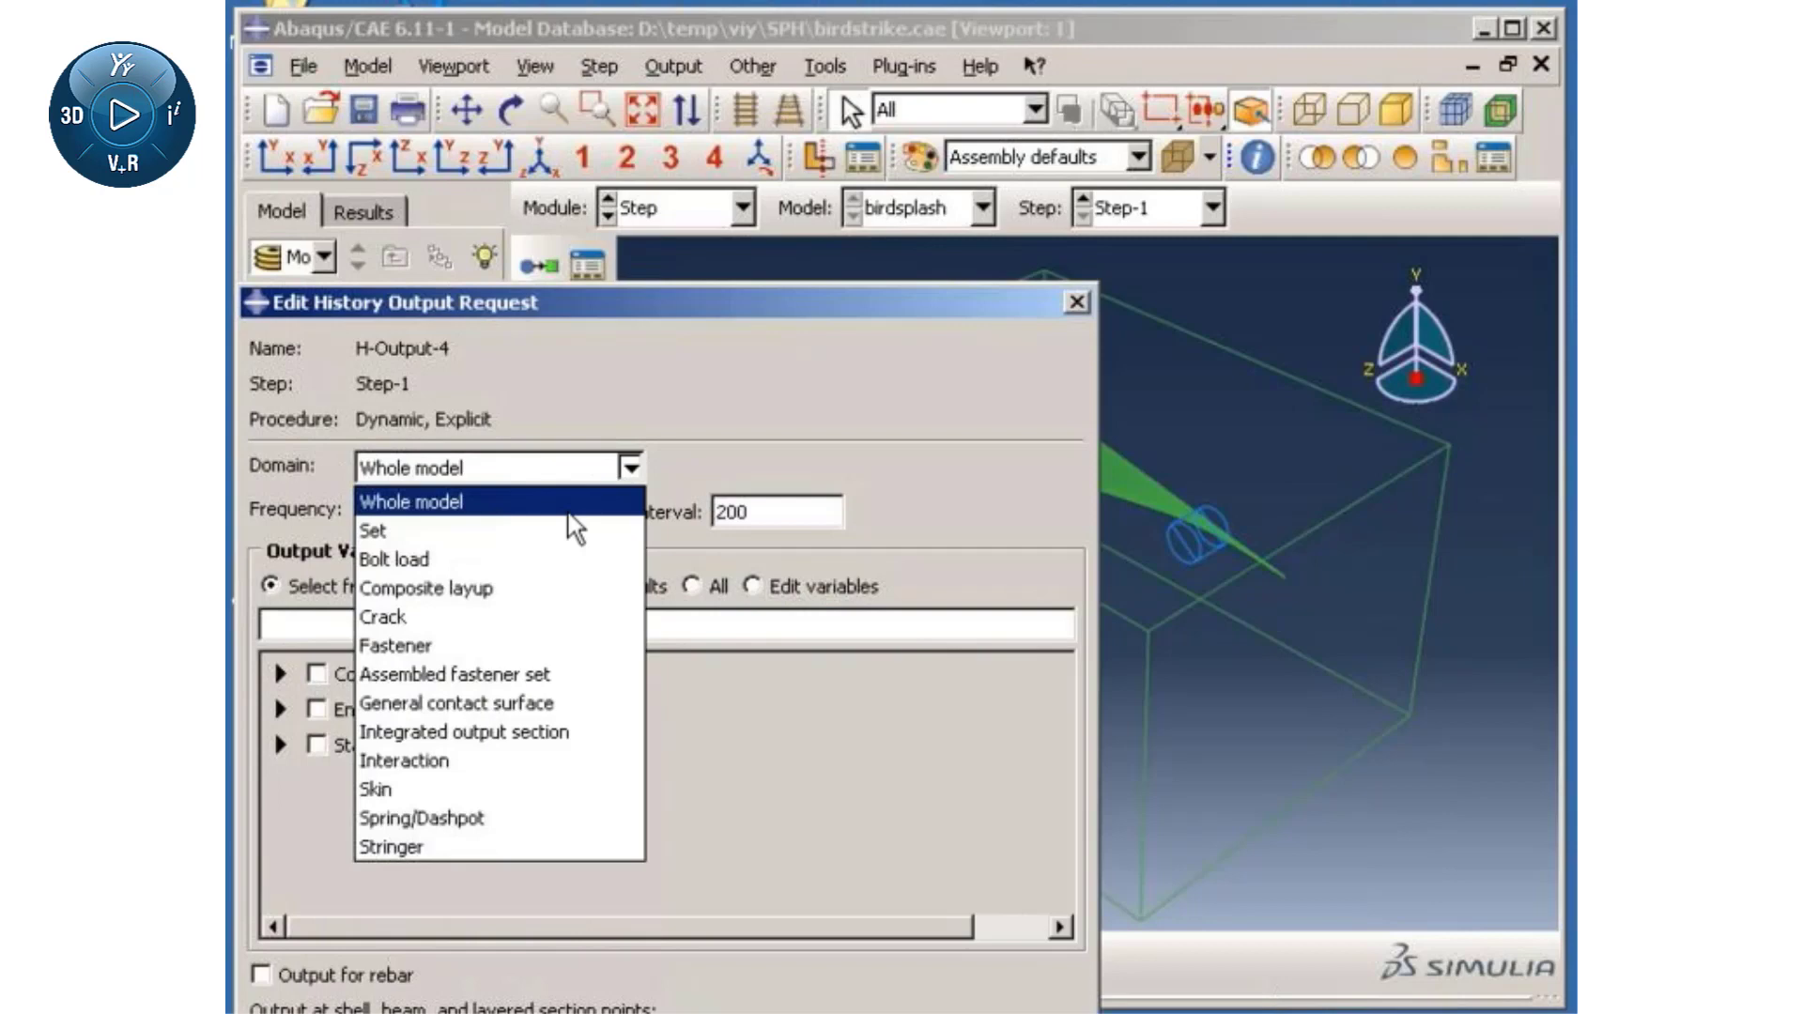
pyautogui.click(587, 527)
pyautogui.click(1022, 481)
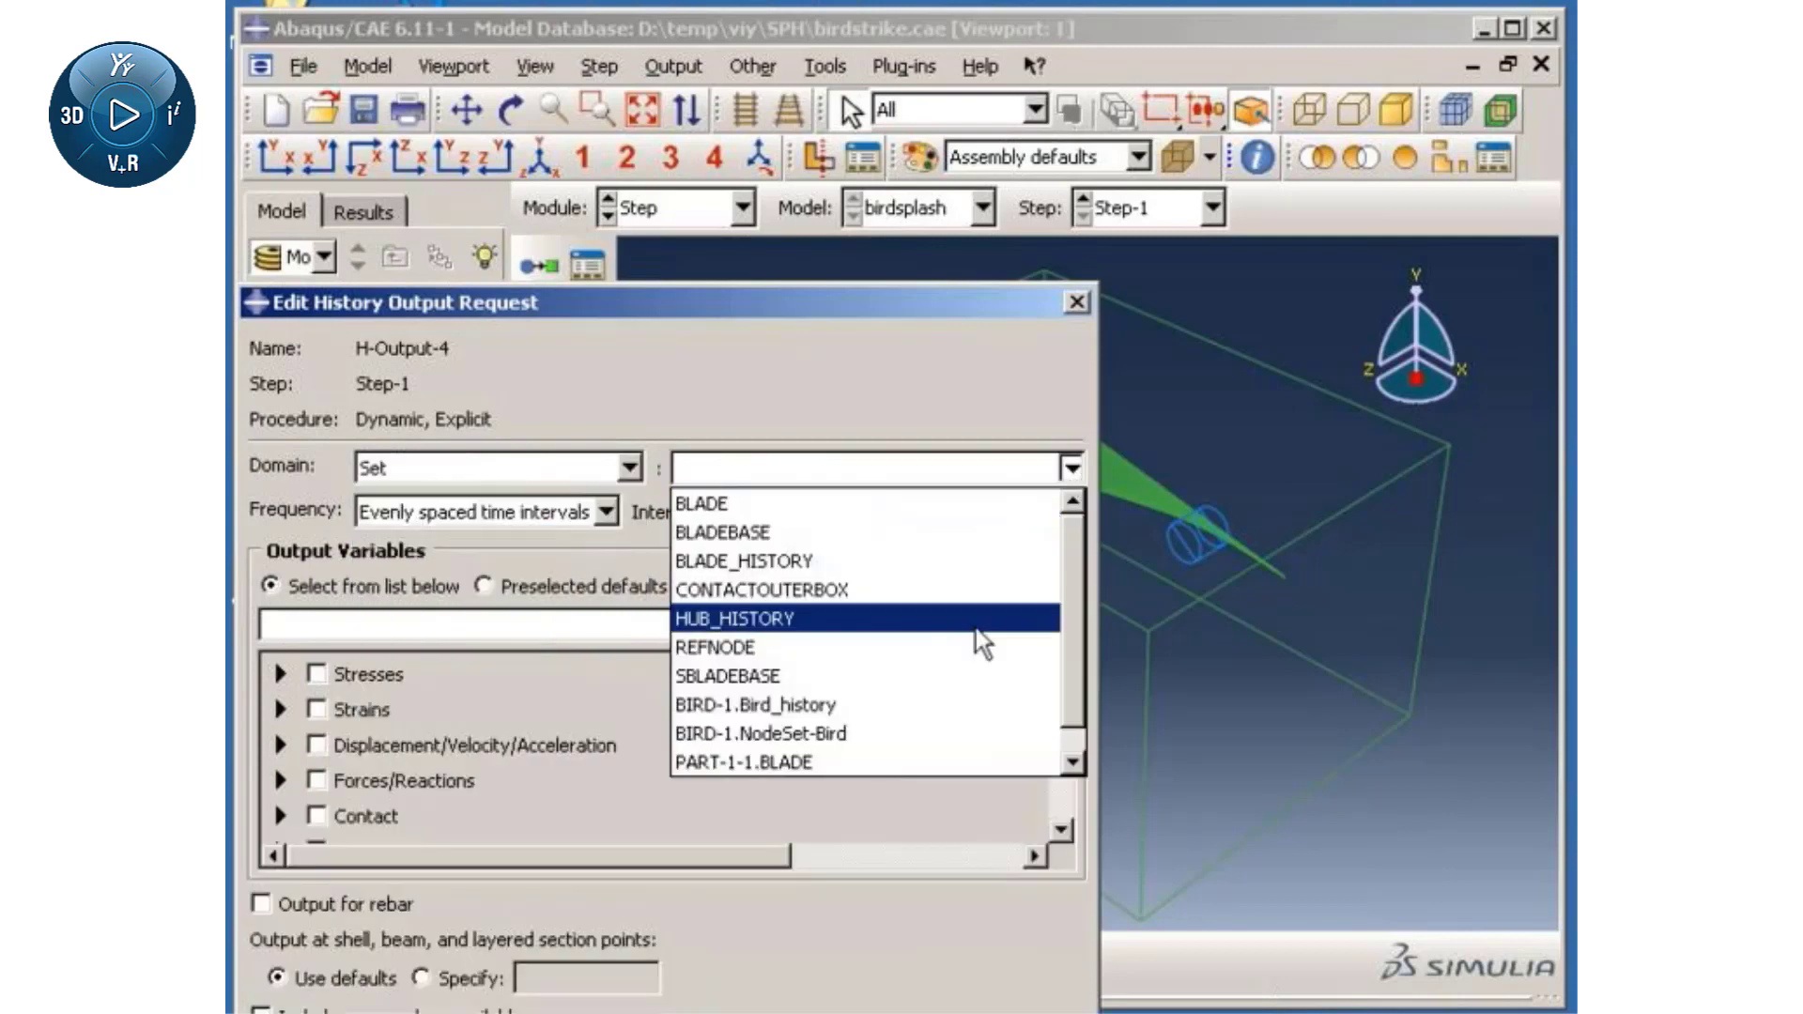
pyautogui.click(926, 695)
# - Set the history output to every 1 time increment and request U, Translations and rotations
pyautogui.click(607, 512)
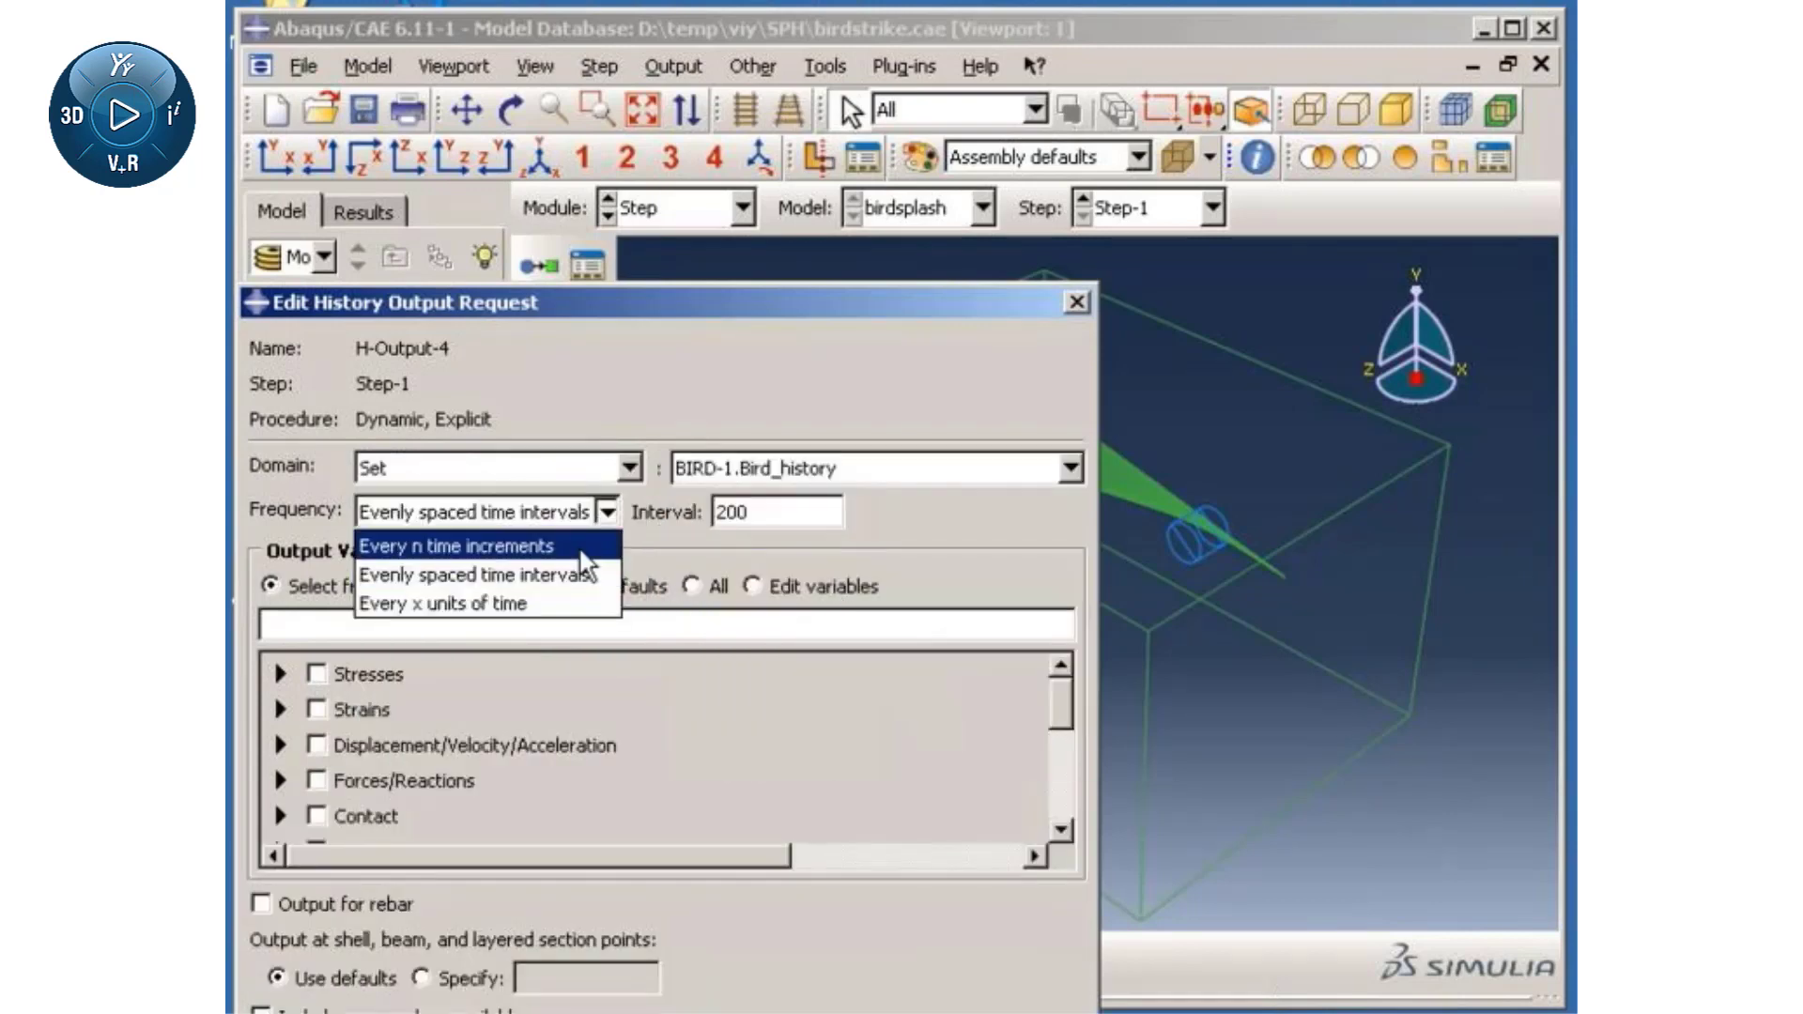
pyautogui.click(488, 548)
pyautogui.click(721, 507)
pyautogui.write('1')
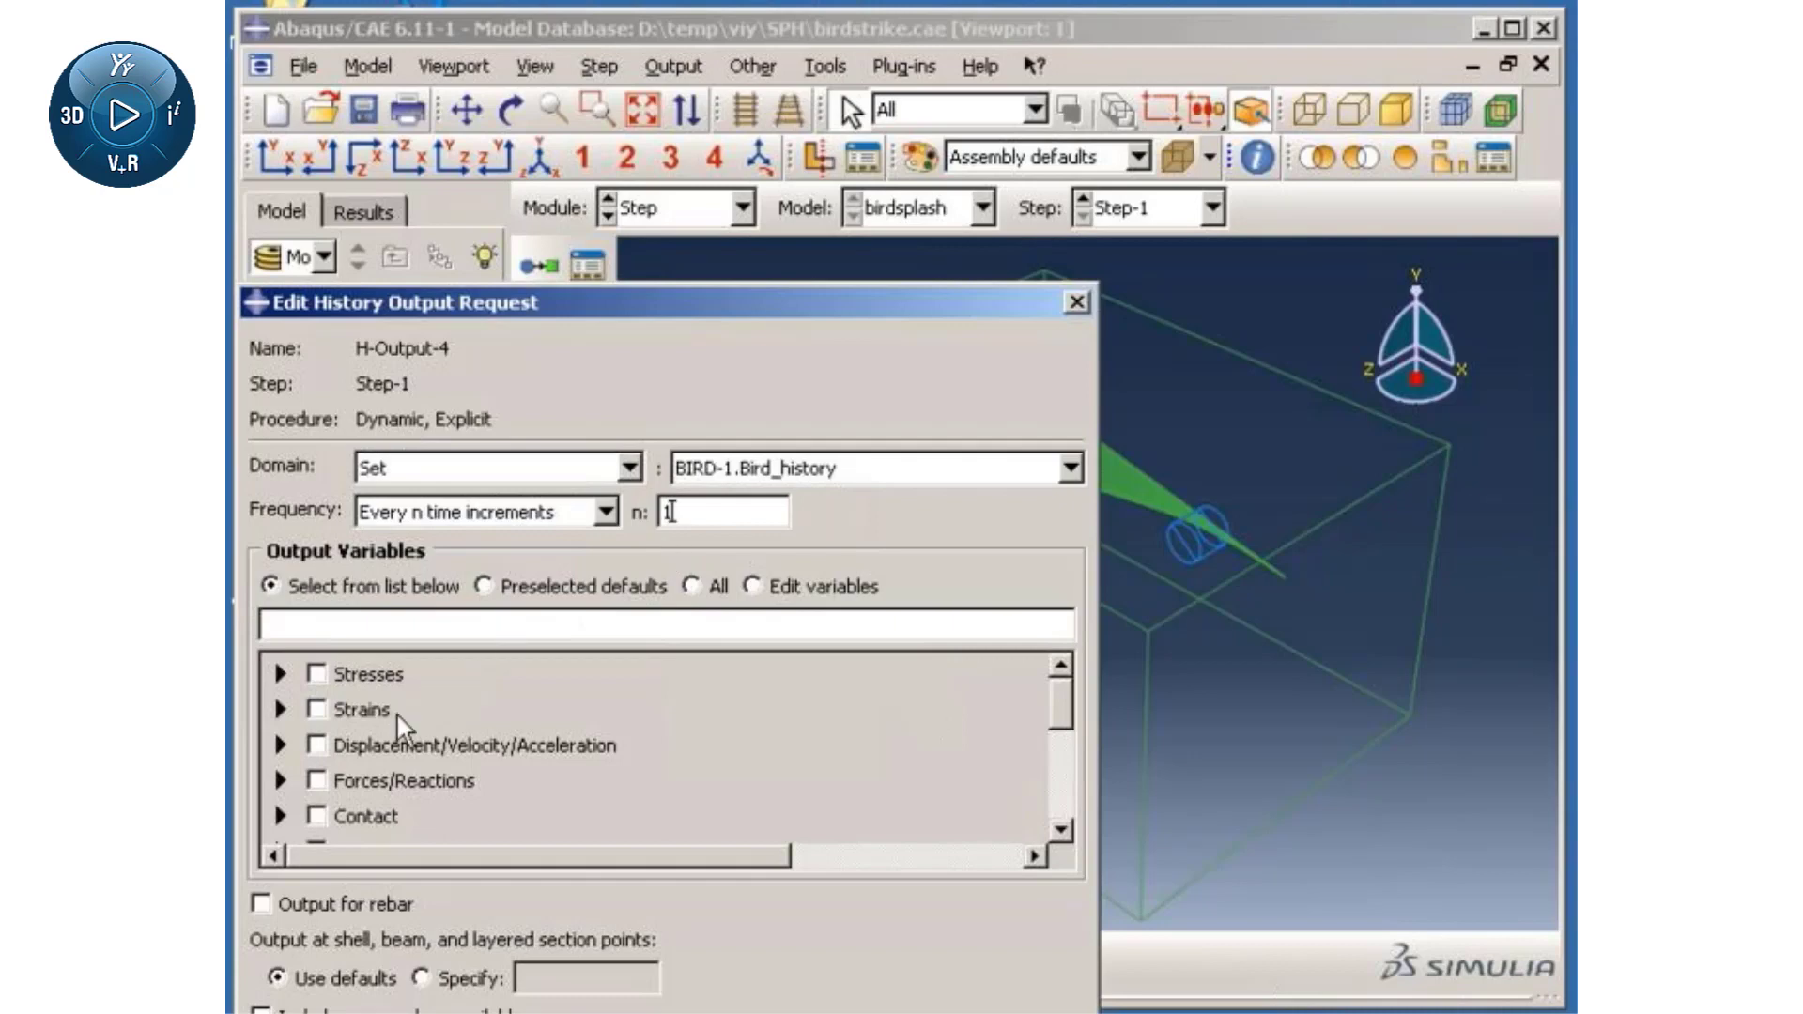
pyautogui.click(280, 744)
pyautogui.click(353, 774)
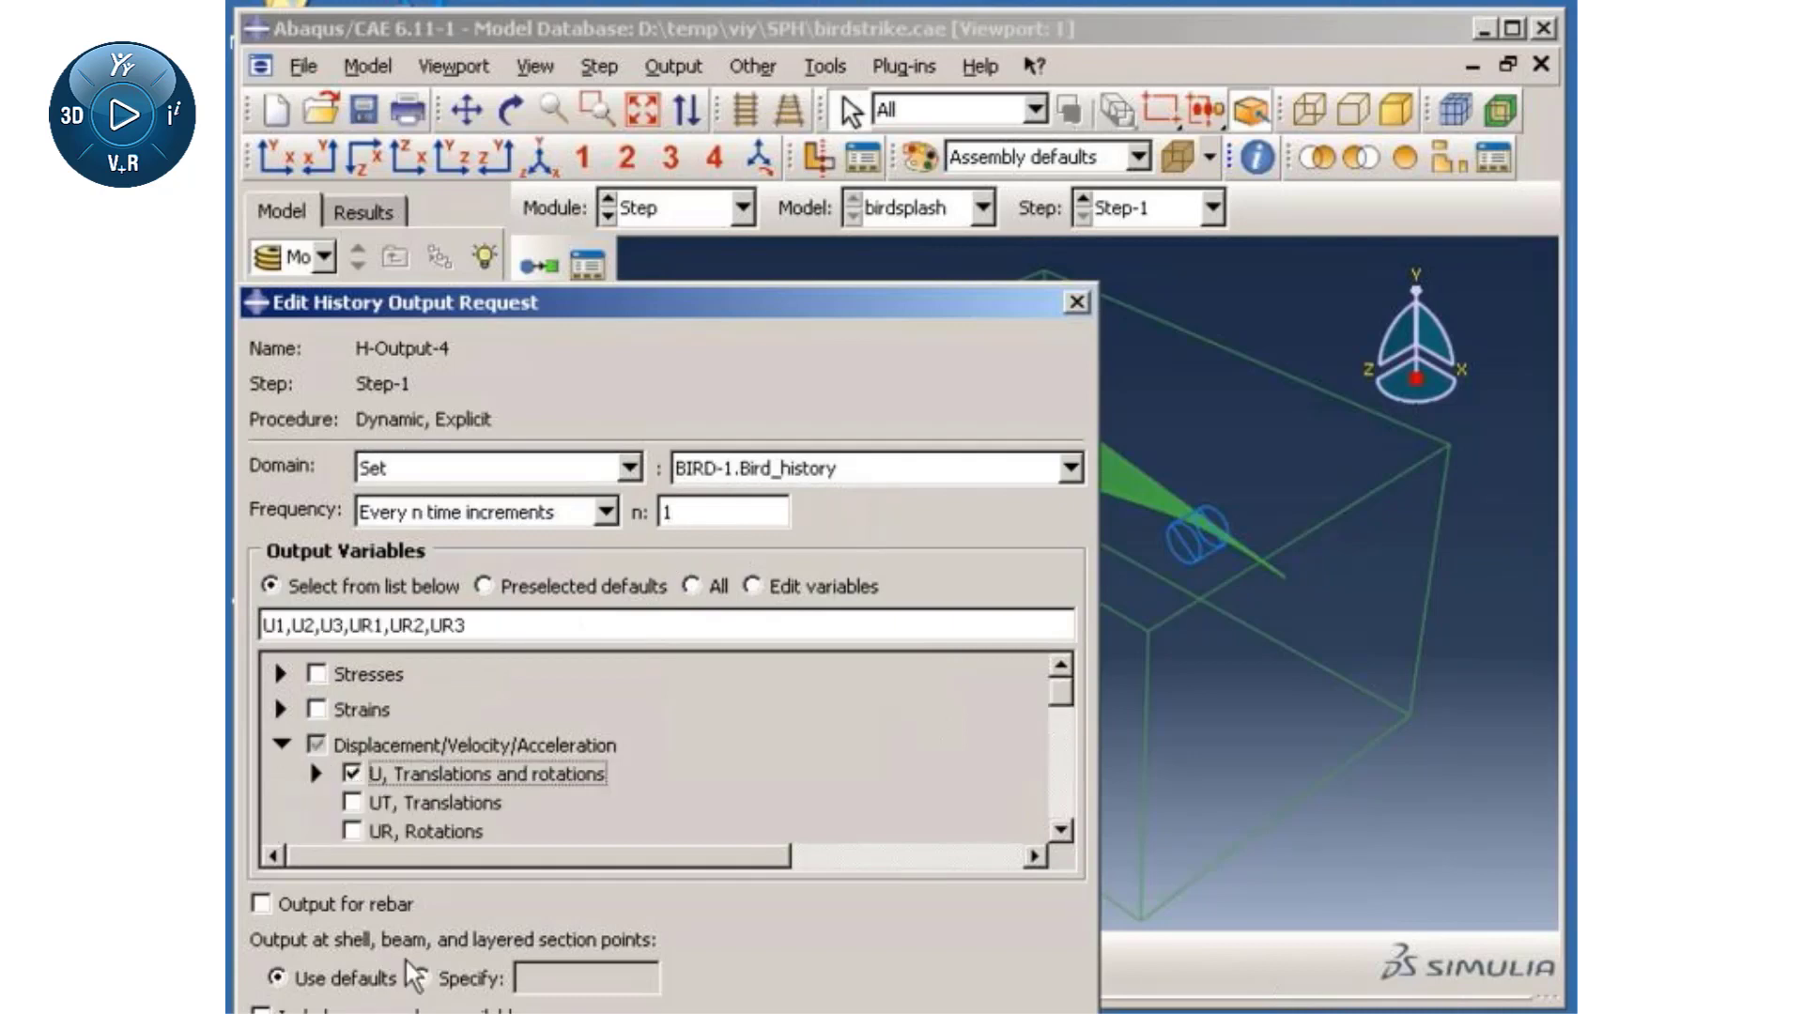
pyautogui.click(404, 1007)
# - Create a full analysis job named birdStrike from the birdsplash model and write its input file
pyautogui.click(718, 208)
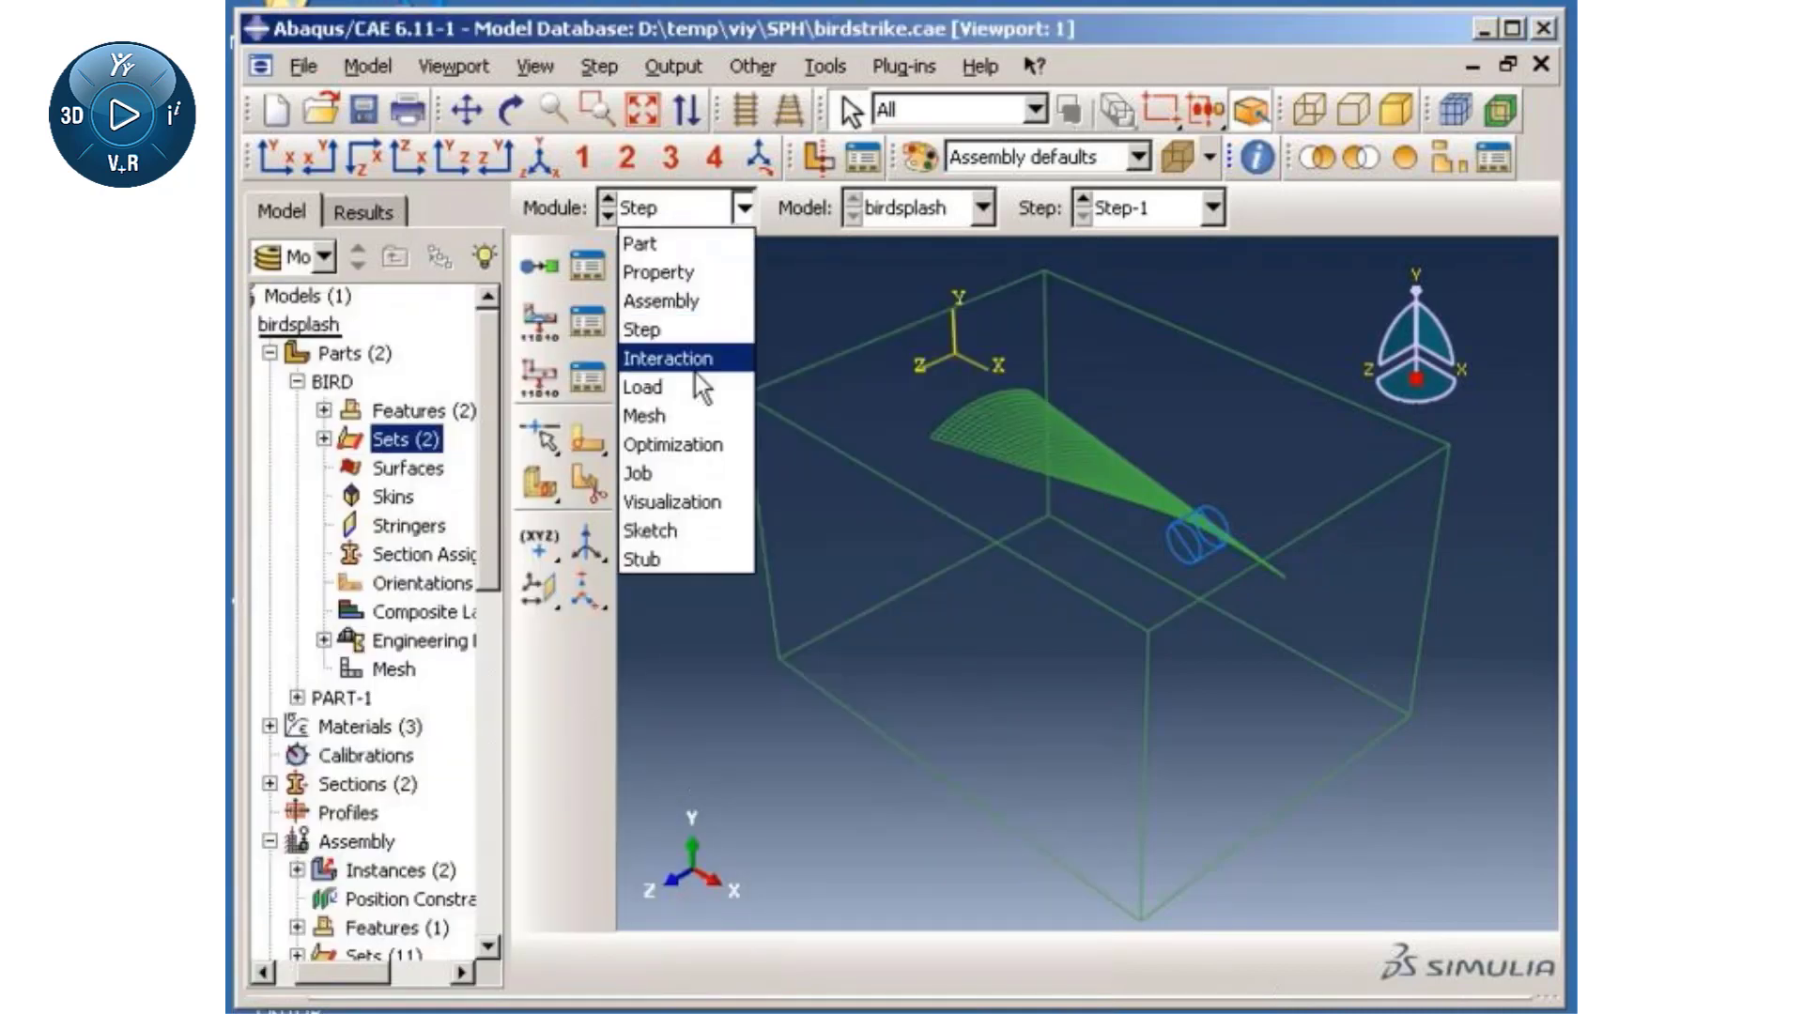
pyautogui.click(673, 476)
pyautogui.click(590, 266)
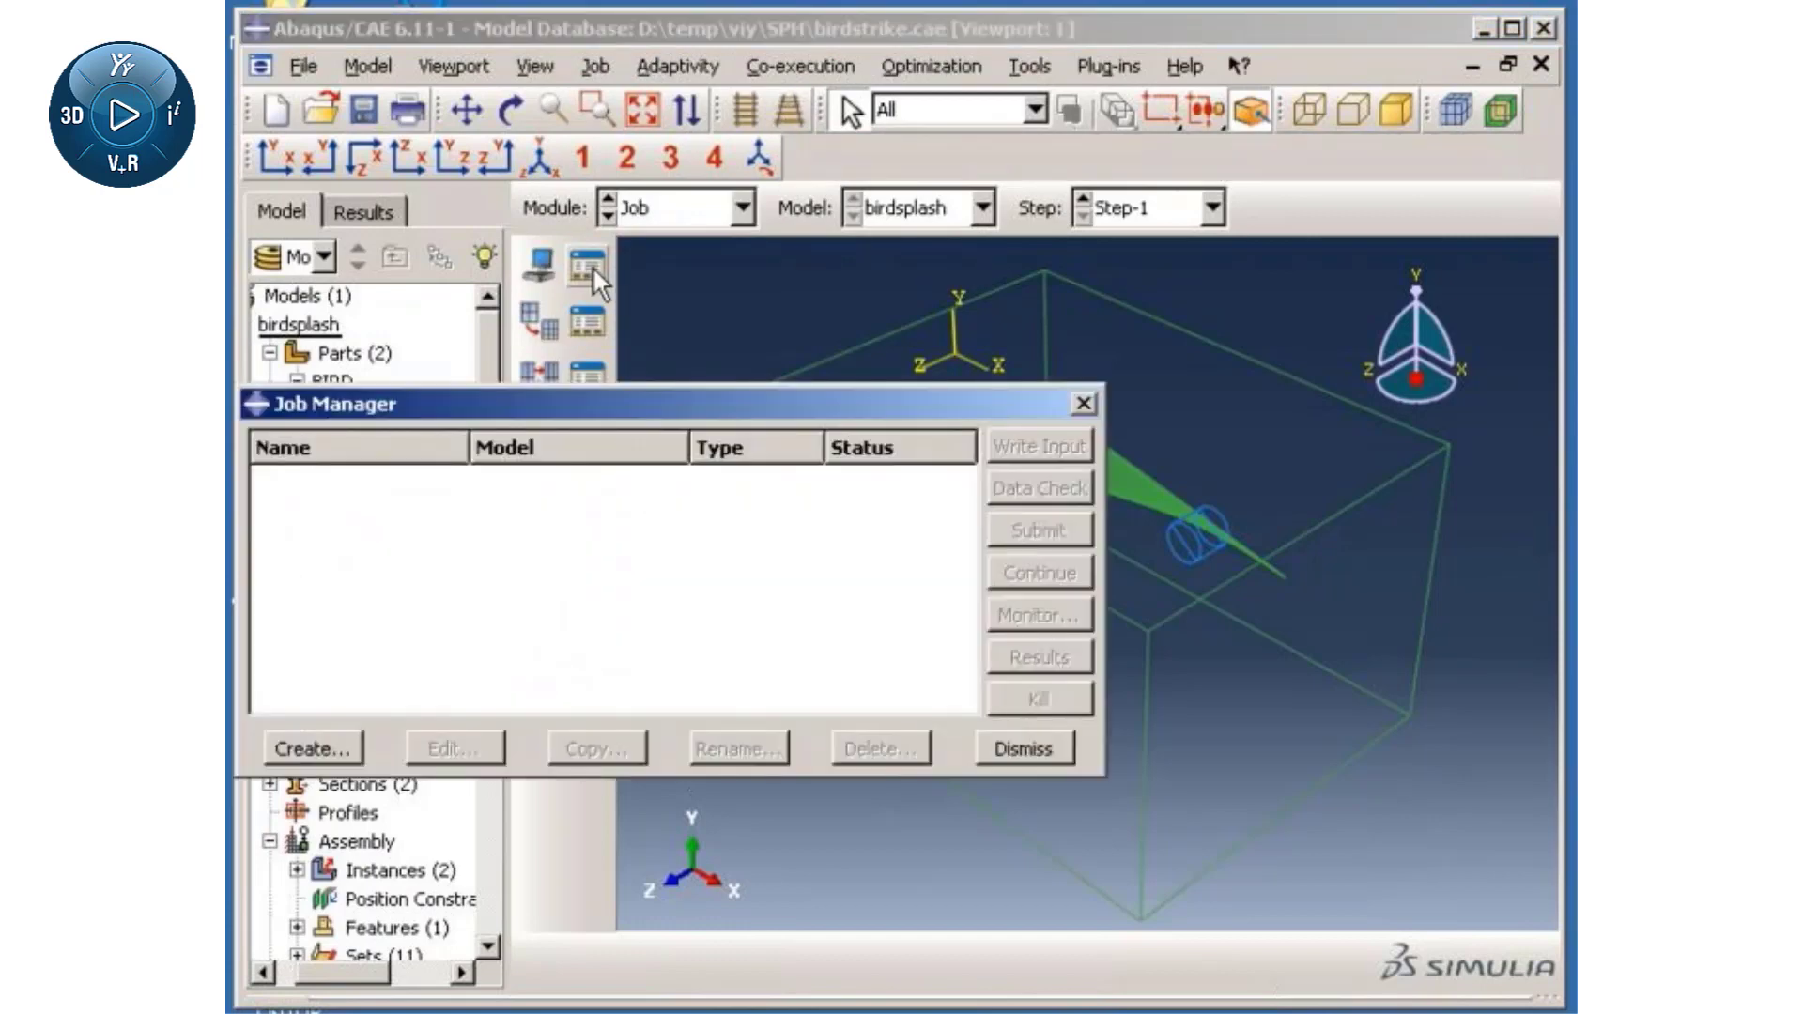
pyautogui.click(335, 757)
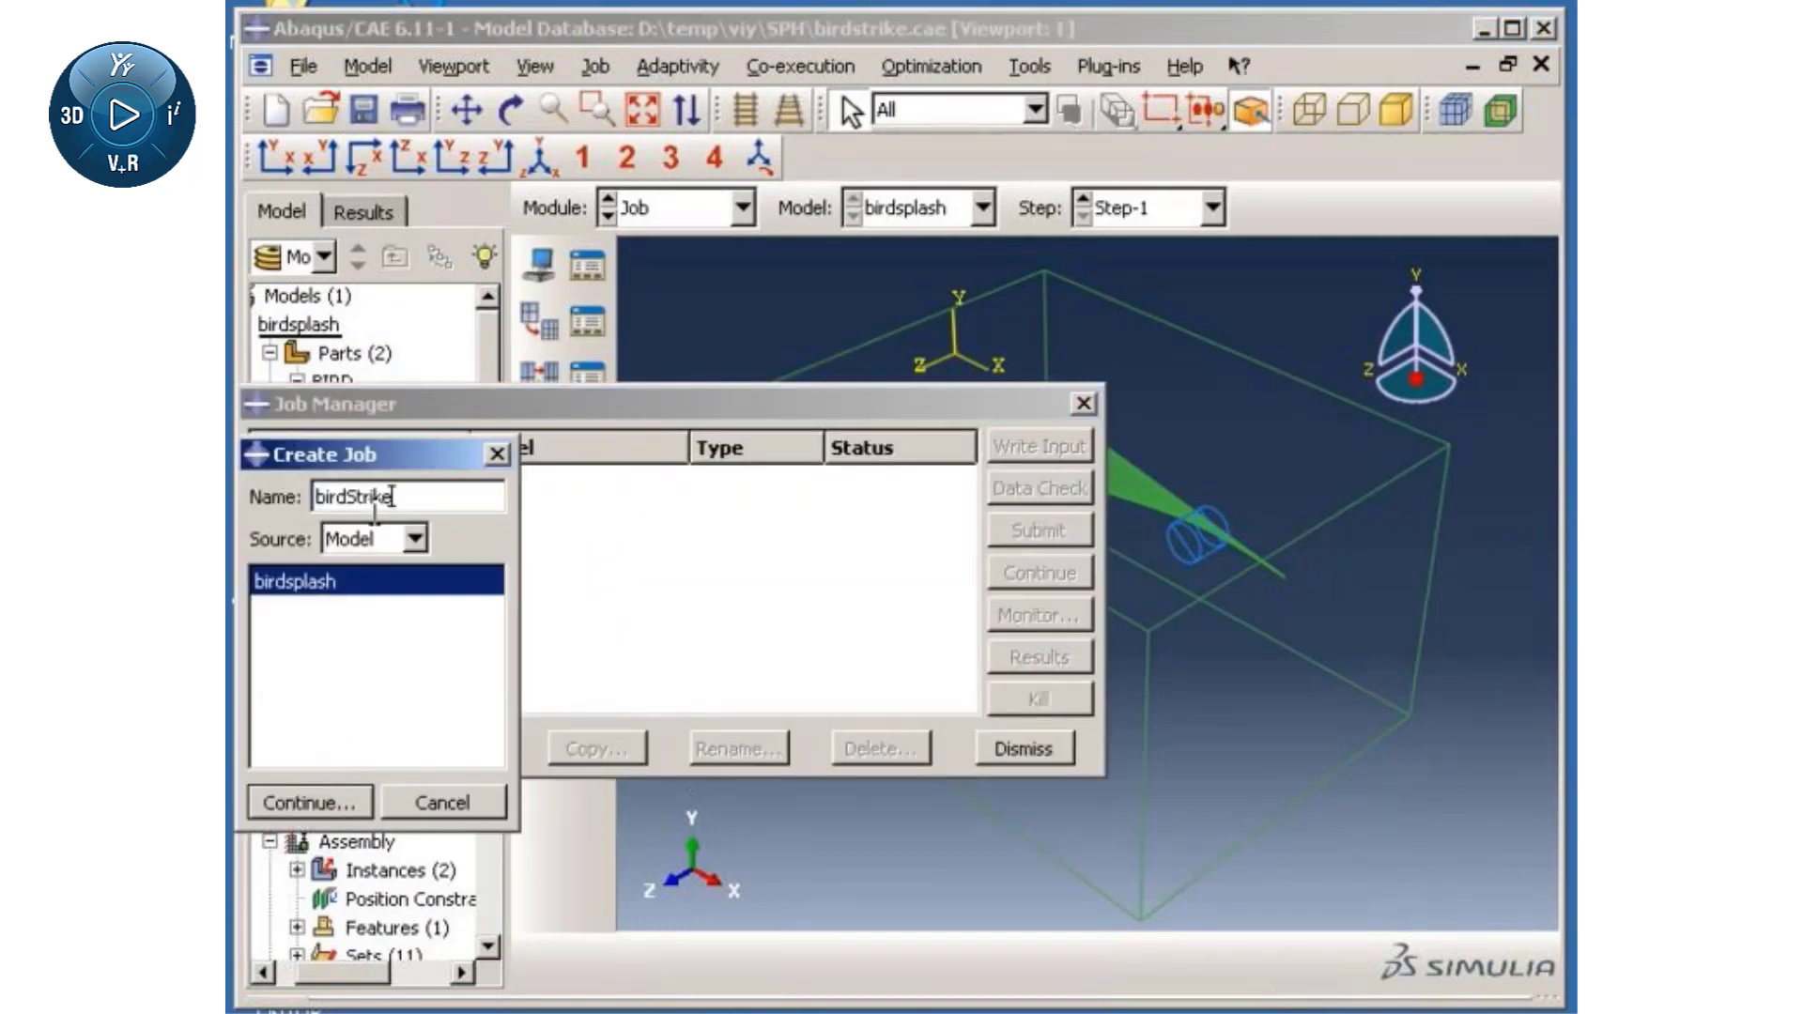
pyautogui.write('birdStrike')
pyautogui.click(324, 803)
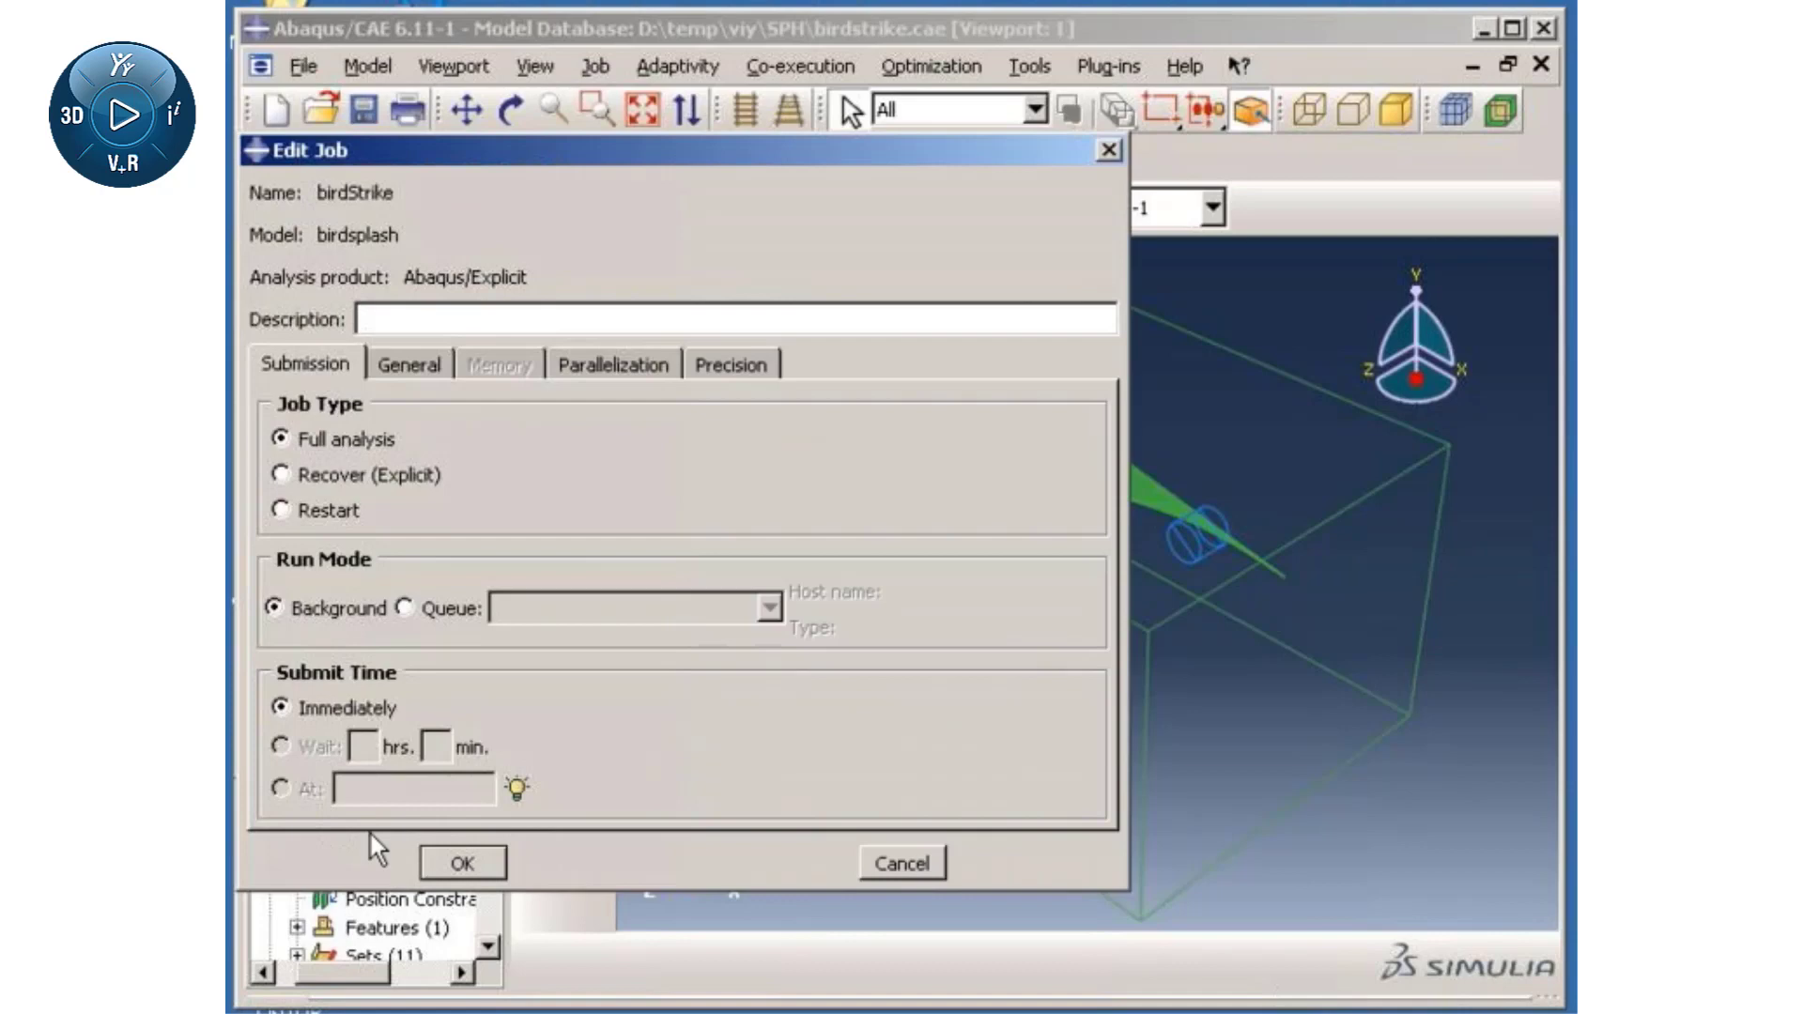
pyautogui.click(454, 860)
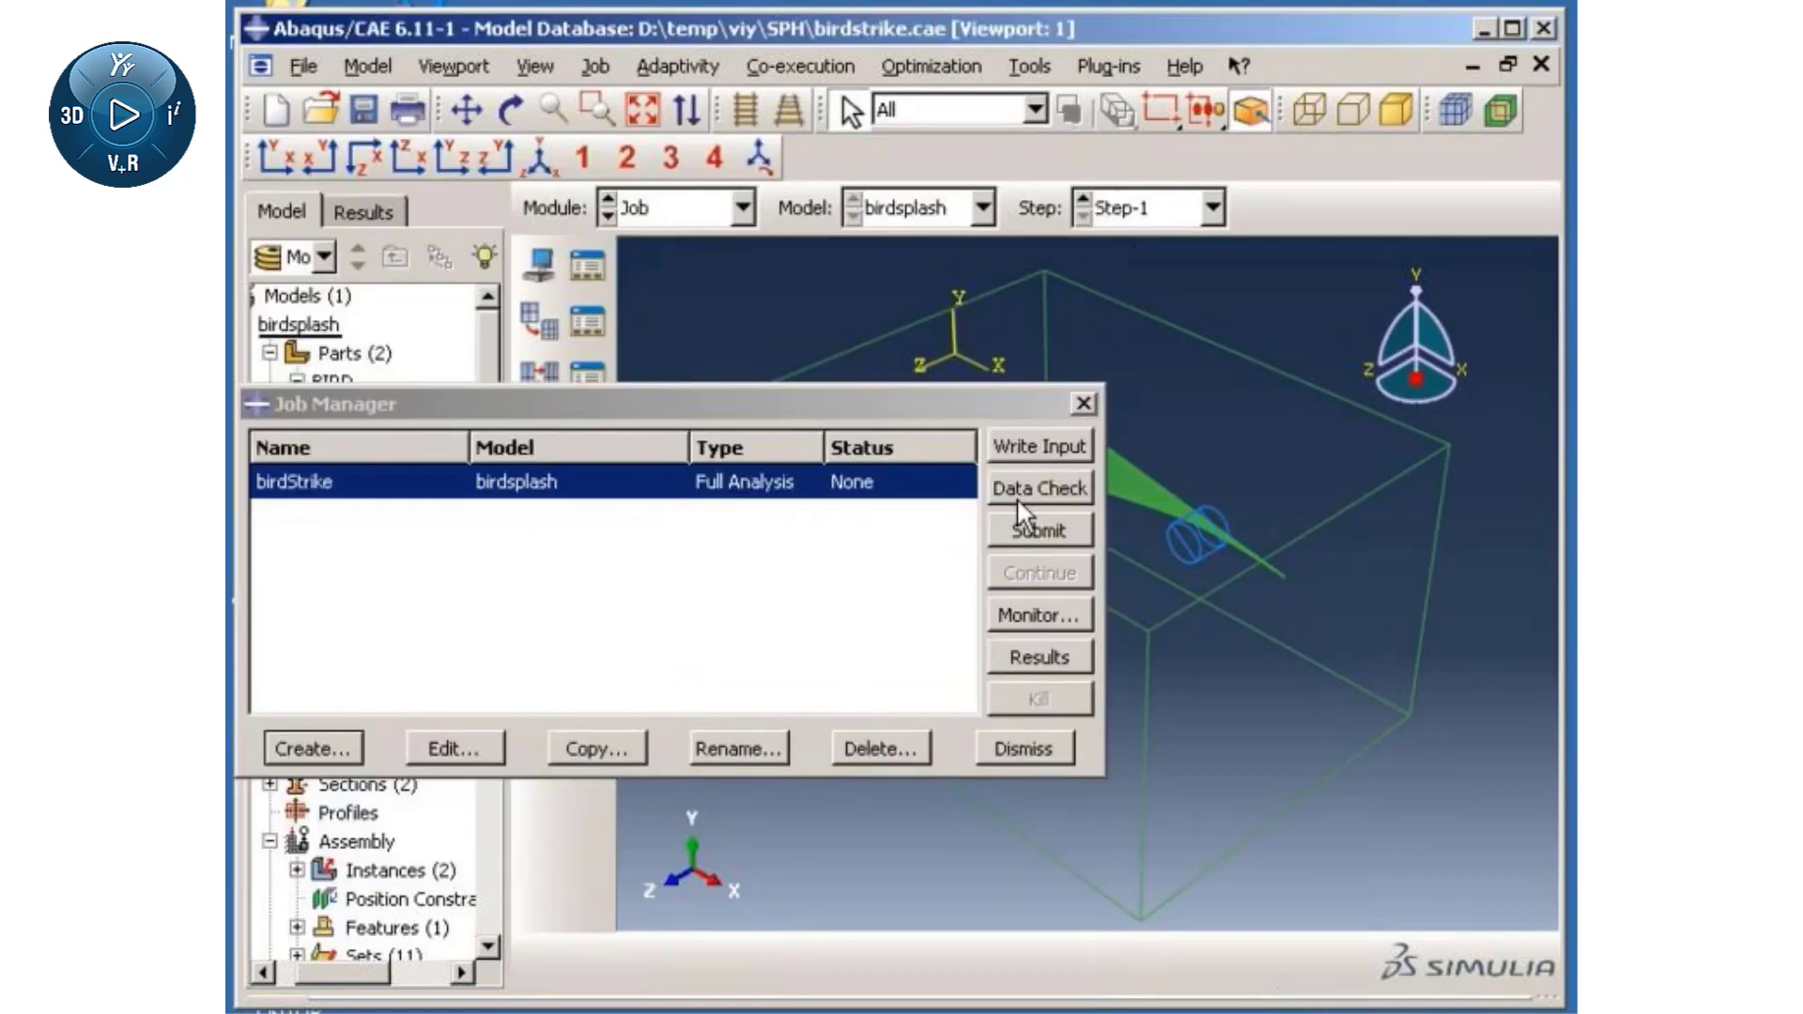
pyautogui.click(1027, 441)
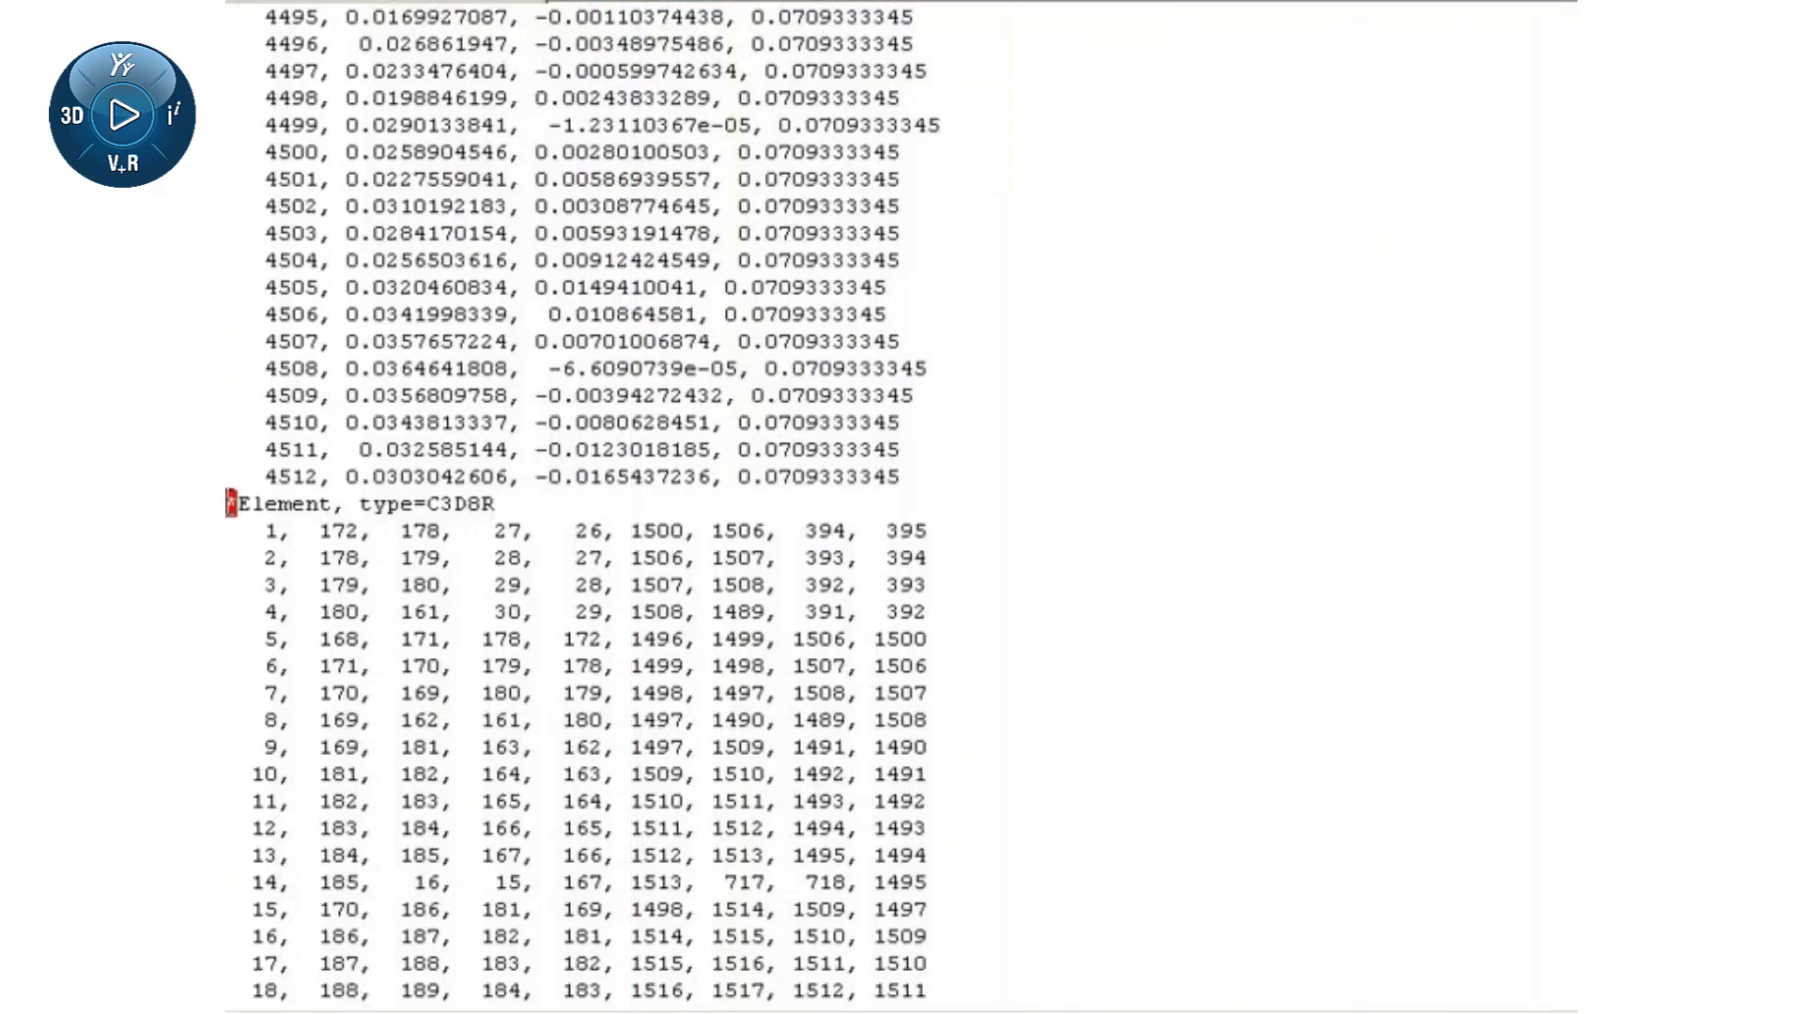
# - In a text editor, delete the bird part's entire C3D8R element block from the job's input file
pyautogui.hotkey('shift', 'Down')
pyautogui.hotkey('shift', 'Down')
pyautogui.hotkey('shift', 'Down')
pyautogui.hotkey('shift', 'Down')
pyautogui.hotkey('shift', 'Down')
pyautogui.hotkey('shift', 'Down')
pyautogui.hotkey('shift', 'Down')
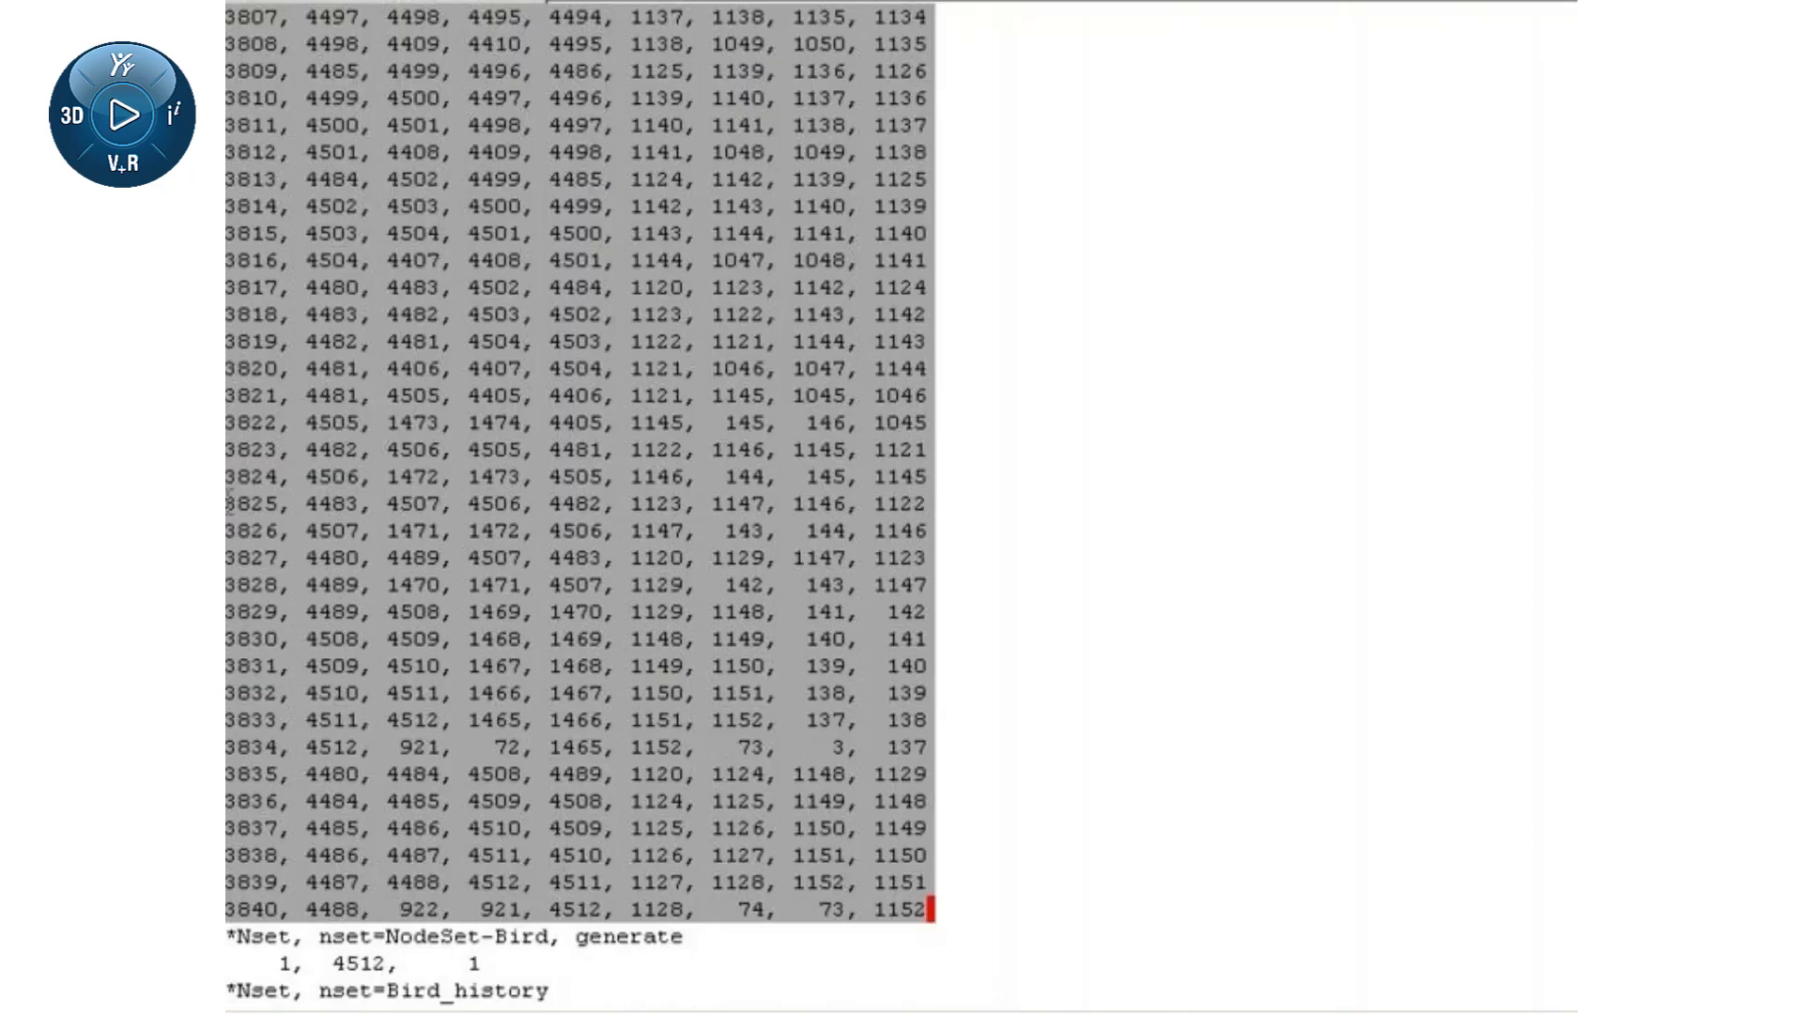
pyautogui.press('Delete')
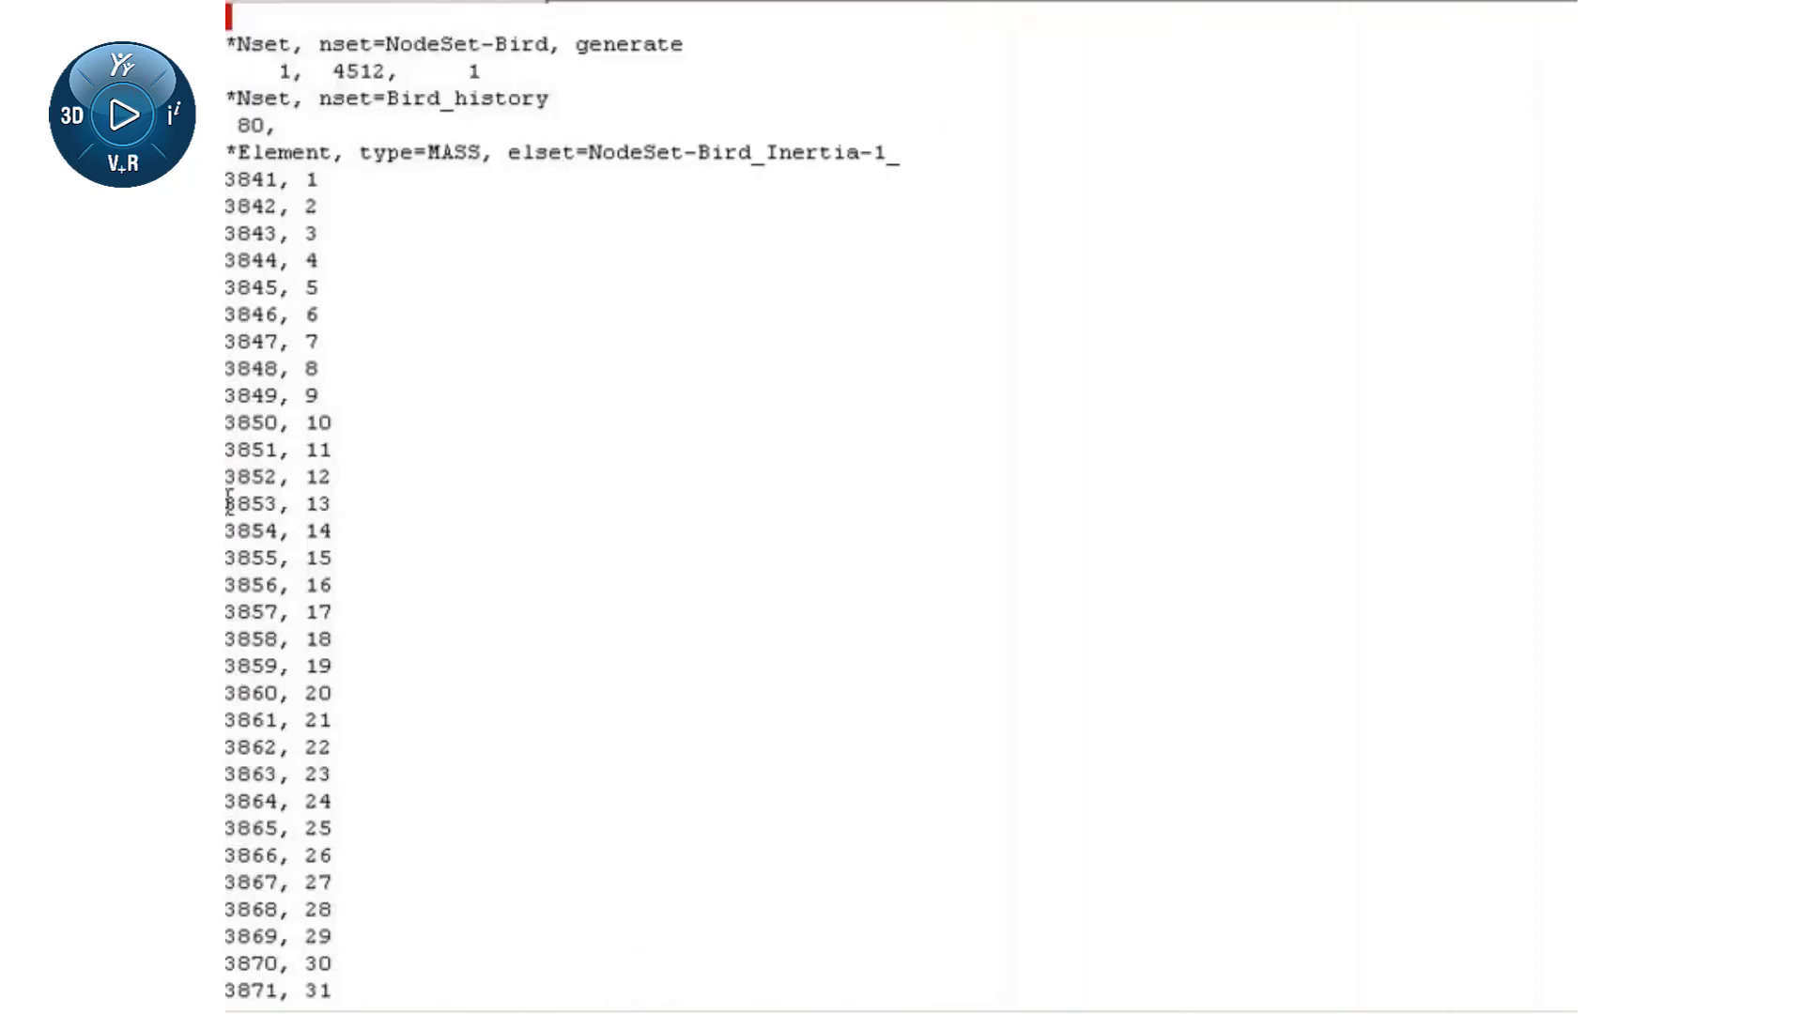
pyautogui.press('Delete')
# - Change the type of the bird's MASS element definition to PC3D
pyautogui.press('Down')
pyautogui.press('Down')
pyautogui.press('Down')
pyautogui.press('Down')
pyautogui.press('Right')
pyautogui.press('Right')
pyautogui.press('Right')
pyautogui.press('Right')
pyautogui.press('Right')
pyautogui.press('Right')
pyautogui.press('Right')
pyautogui.press('Right')
pyautogui.press('Right')
pyautogui.press('Right')
pyautogui.press('Right')
pyautogui.press('Right')
pyautogui.press('Right')
pyautogui.press('Right')
pyautogui.press('Right')
pyautogui.press('Right')
pyautogui.press('Right')
pyautogui.press('Right')
pyautogui.press('Right')
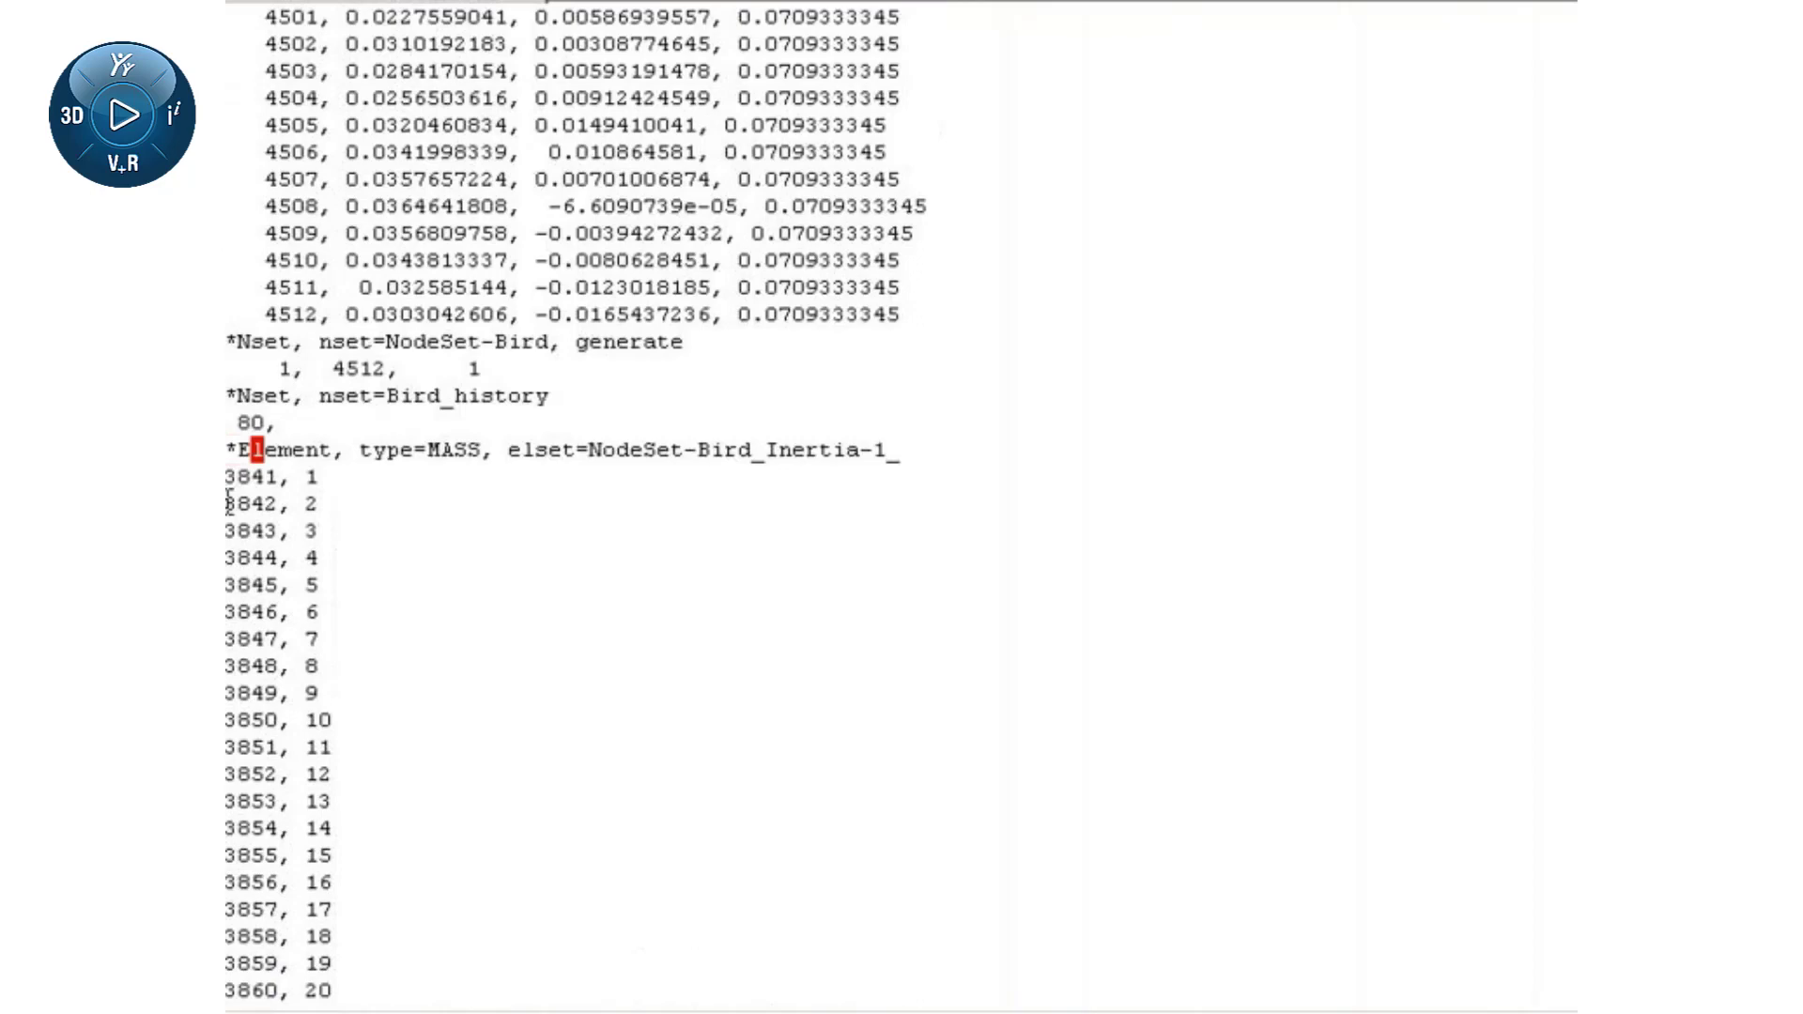
pyautogui.press('BackSpace')
pyautogui.press('BackSpace')
pyautogui.press('BackSpace')
pyautogui.press('BackSpace')
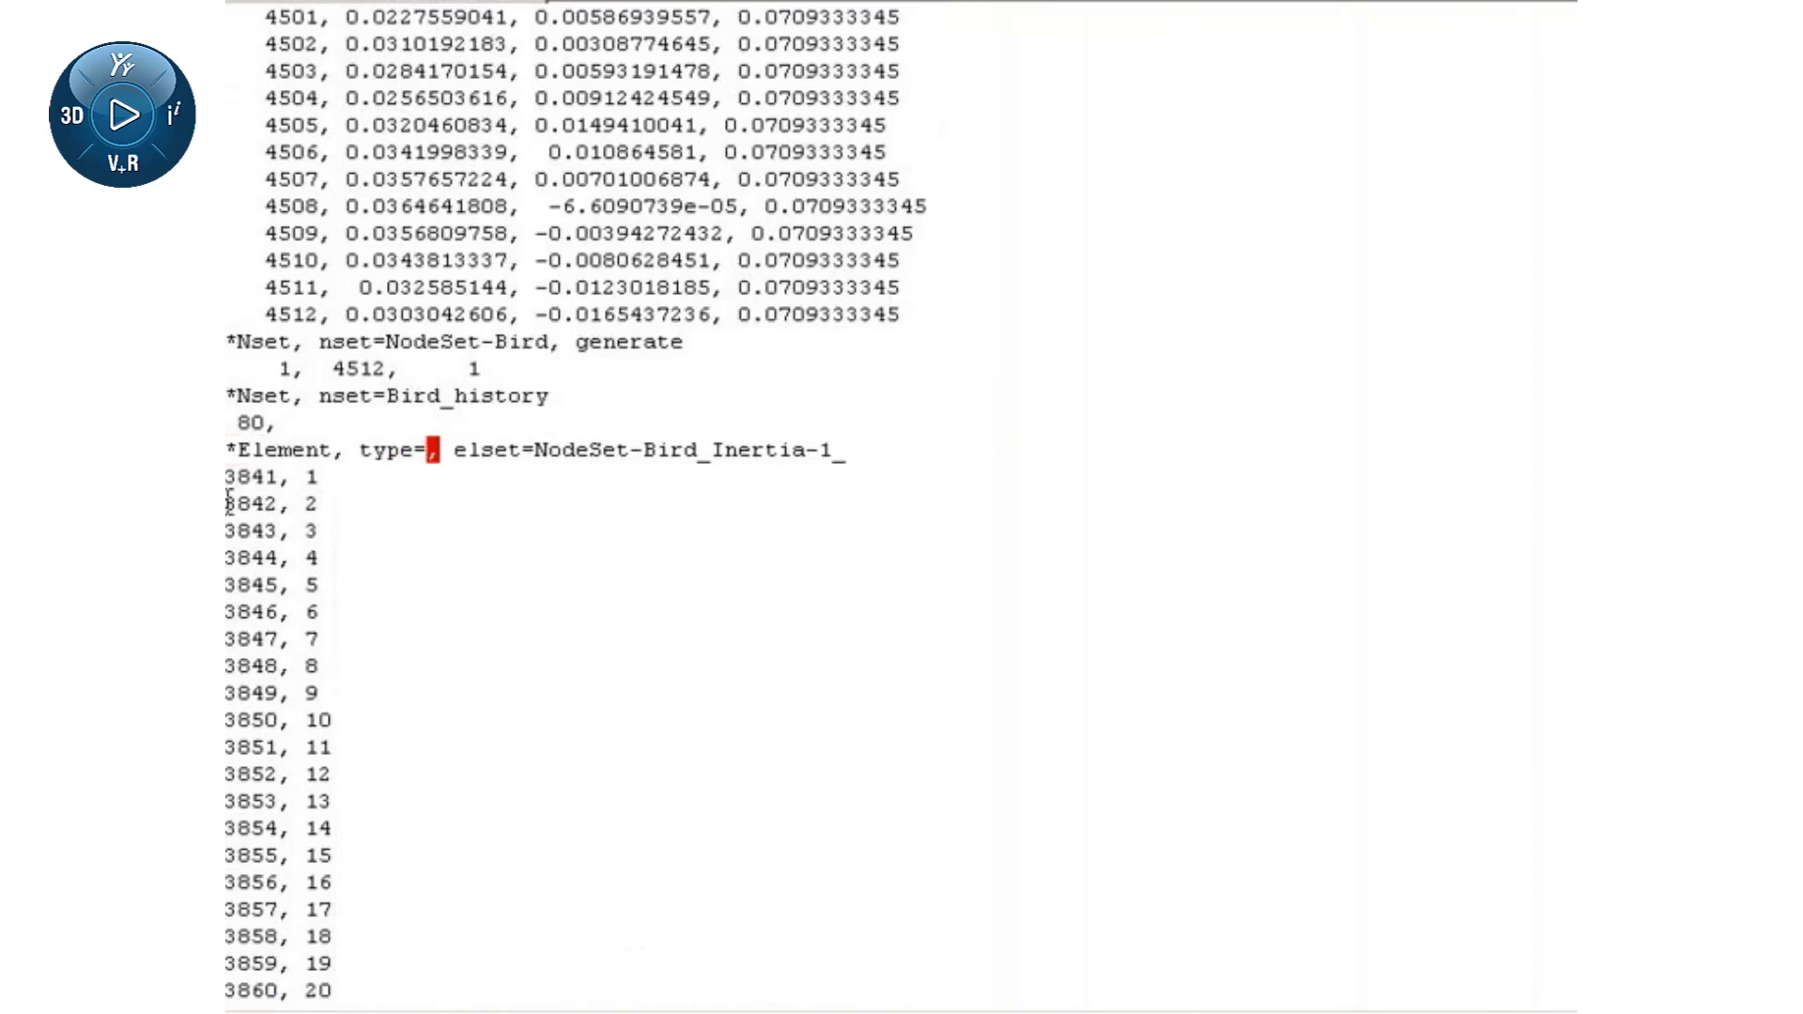
pyautogui.write('PC')
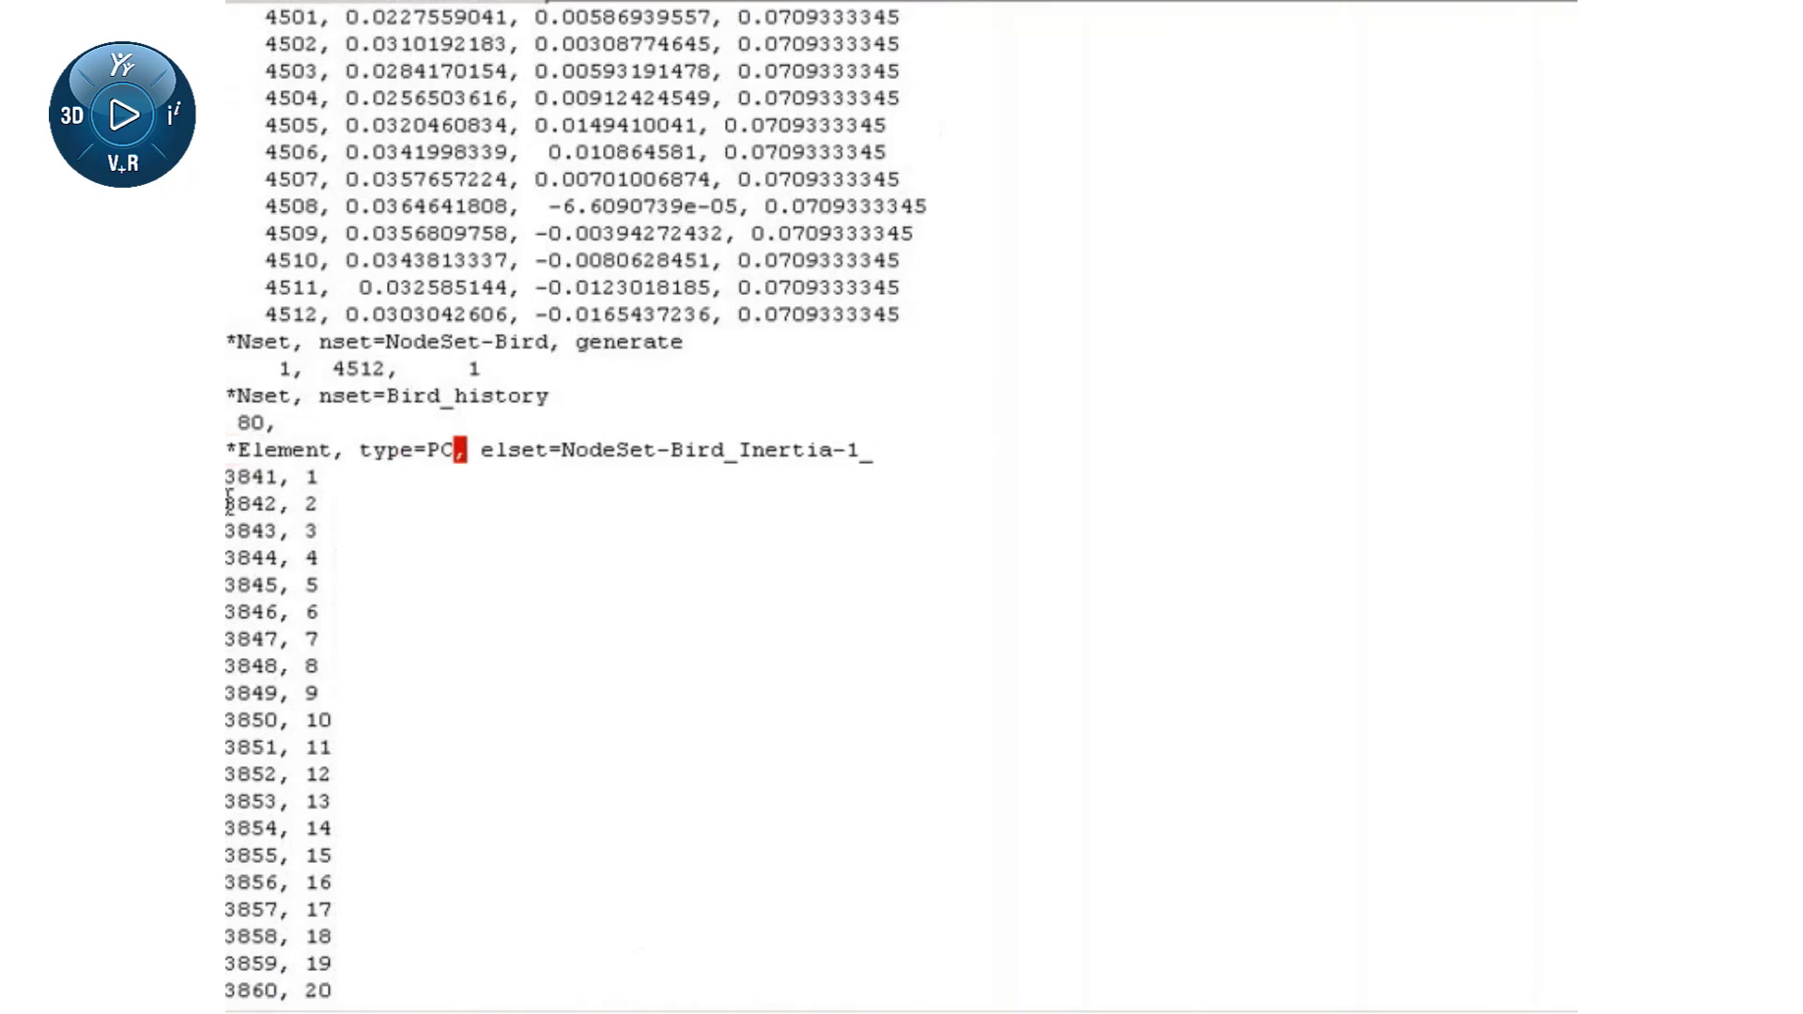
pyautogui.write('3D')
# - Rename the element set on the bird's PC3D element line to ElemSet-Bird
pyautogui.press('End')
pyautogui.press('BackSpace')
pyautogui.press('BackSpace')
pyautogui.press('BackSpace')
pyautogui.press('BackSpace')
pyautogui.press('BackSpace')
pyautogui.press('BackSpace')
pyautogui.press('BackSpace')
pyautogui.press('BackSpace')
pyautogui.press('BackSpace')
pyautogui.press('BackSpace')
pyautogui.press('BackSpace')
pyautogui.press('BackSpace')
pyautogui.press('BackSpace')
pyautogui.press('BackSpace')
pyautogui.press('BackSpace')
pyautogui.press('BackSpace')
pyautogui.press('BackSpace')
pyautogui.press('BackSpace')
pyautogui.press('BackSpace')
pyautogui.press('BackSpace')
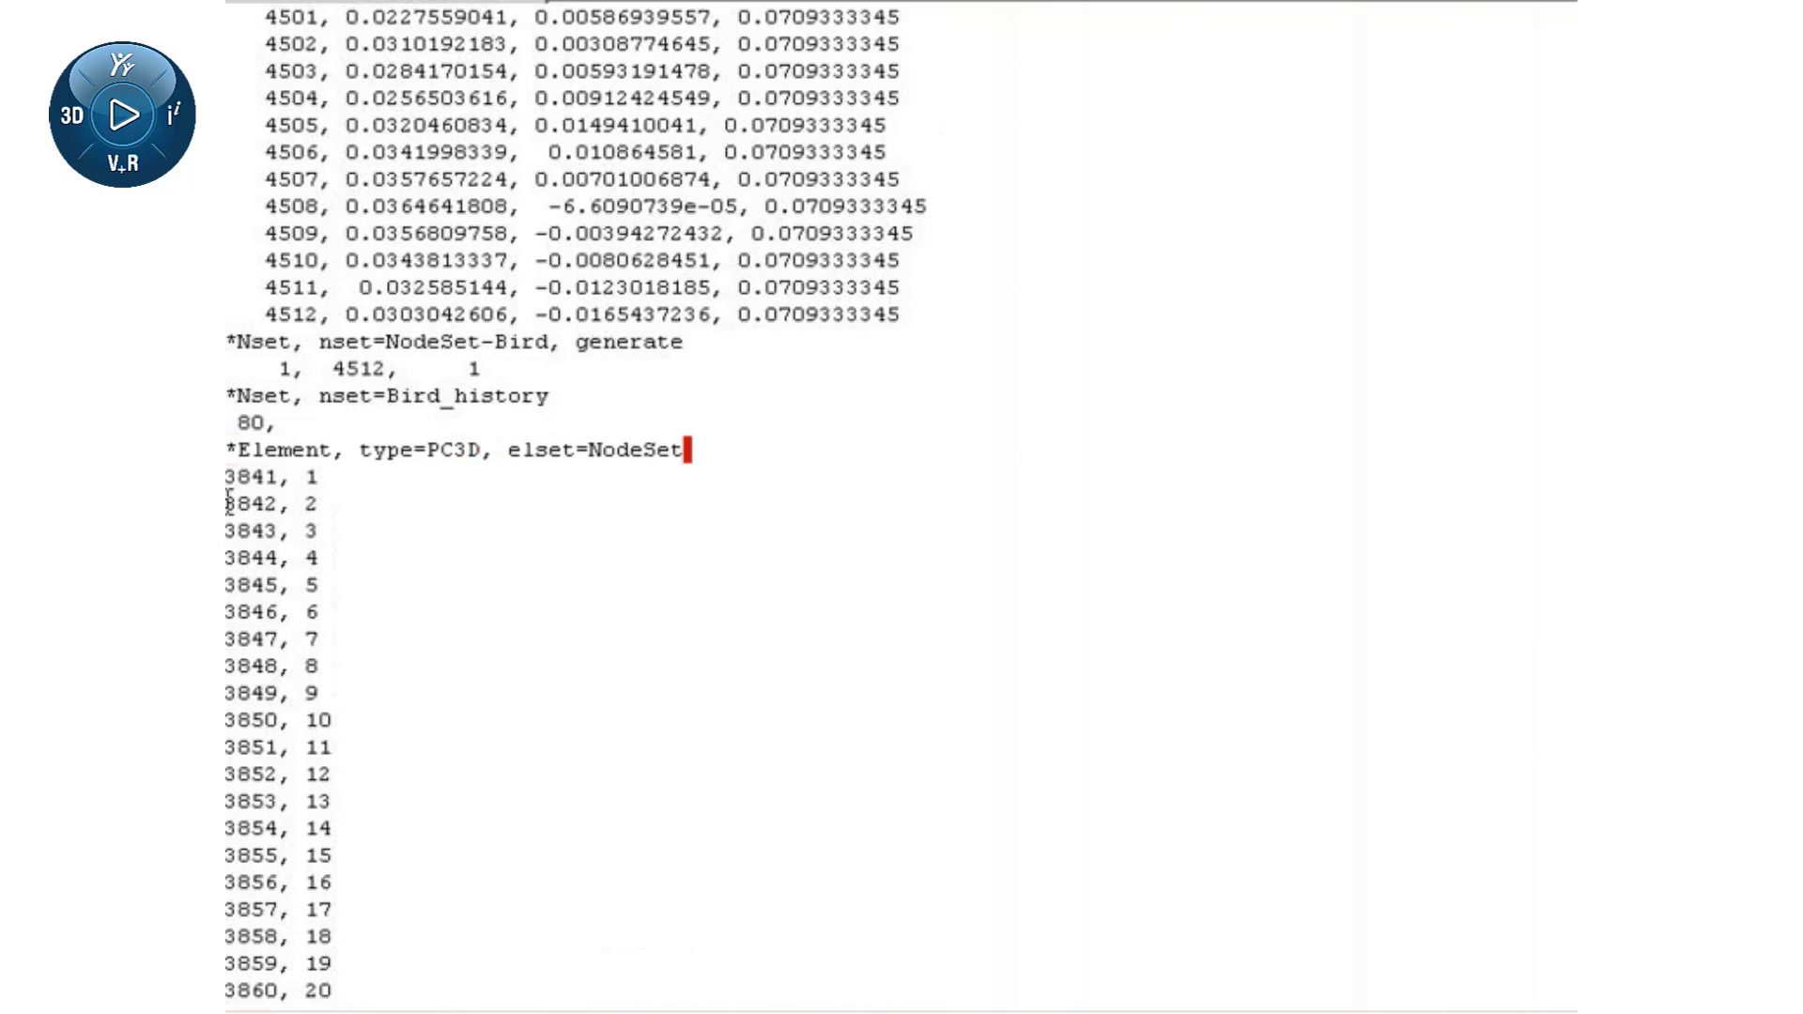
pyautogui.write('ElemSet-Bird')
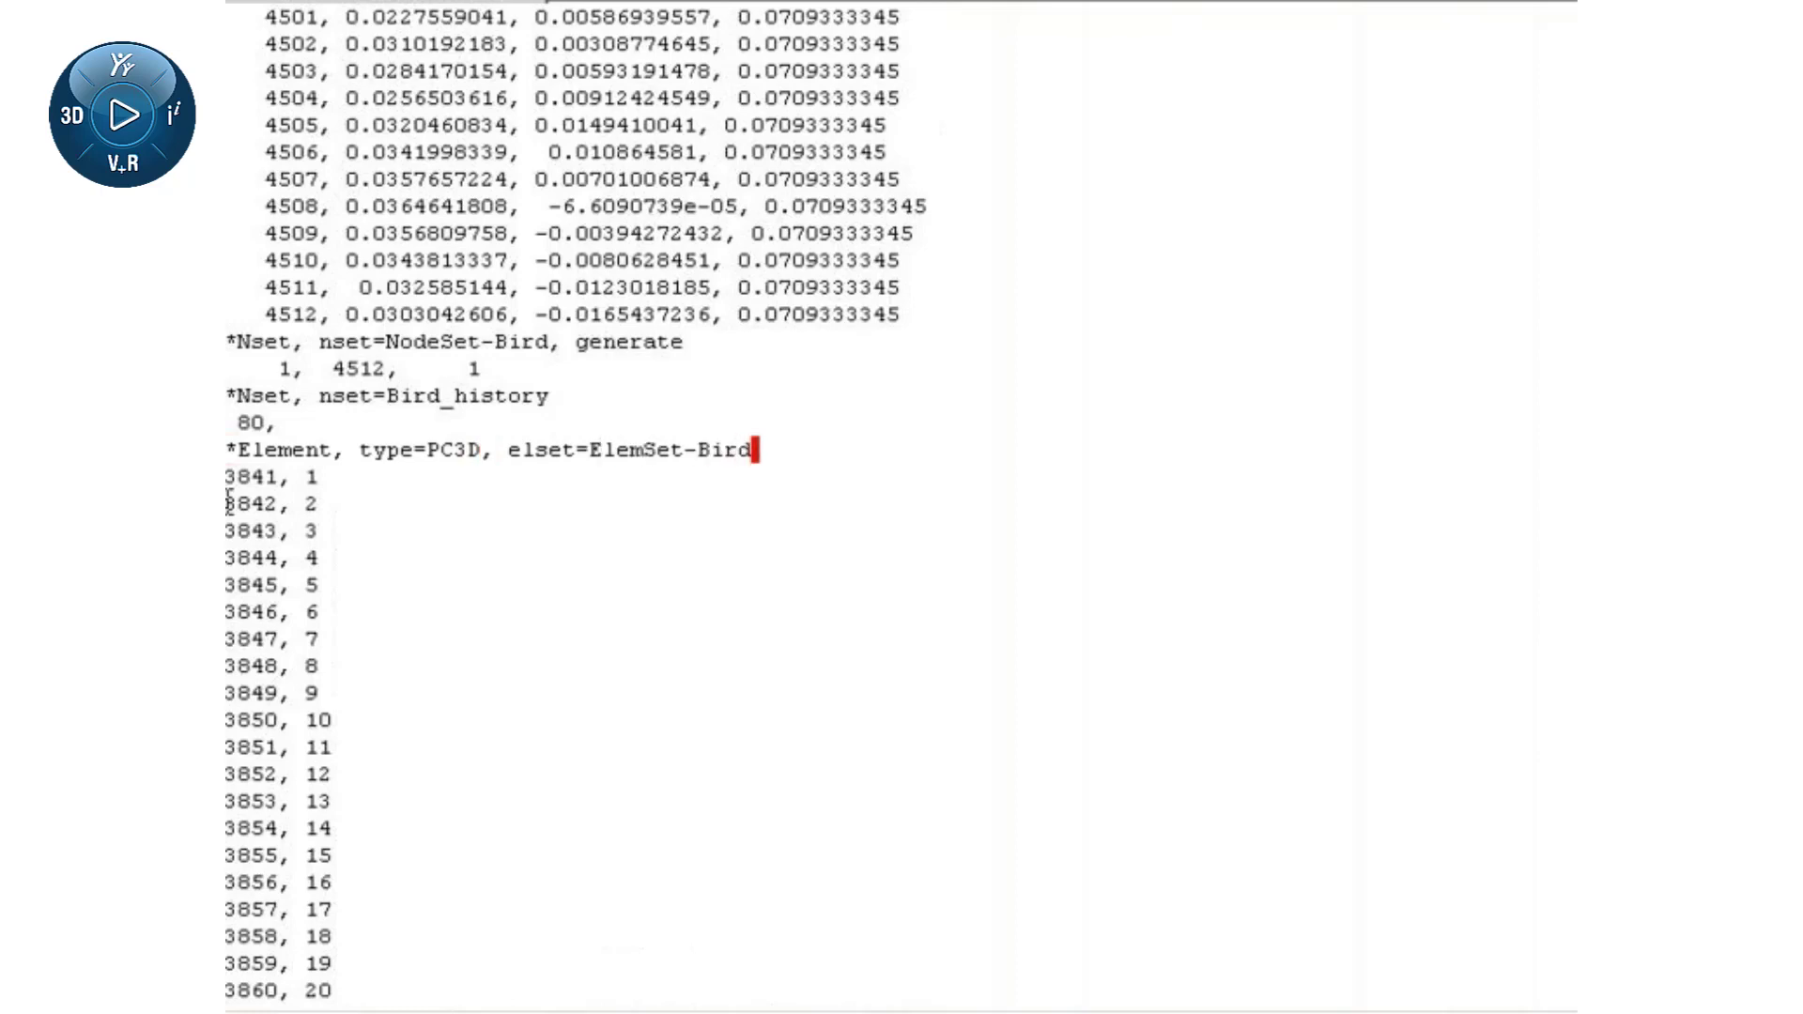
# - Replace the bird's Mass definition before End Part with a Solid Section using Elset=ElemSet-Bird, Material=Bird and the value 2.5e-3
pyautogui.click(230, 504)
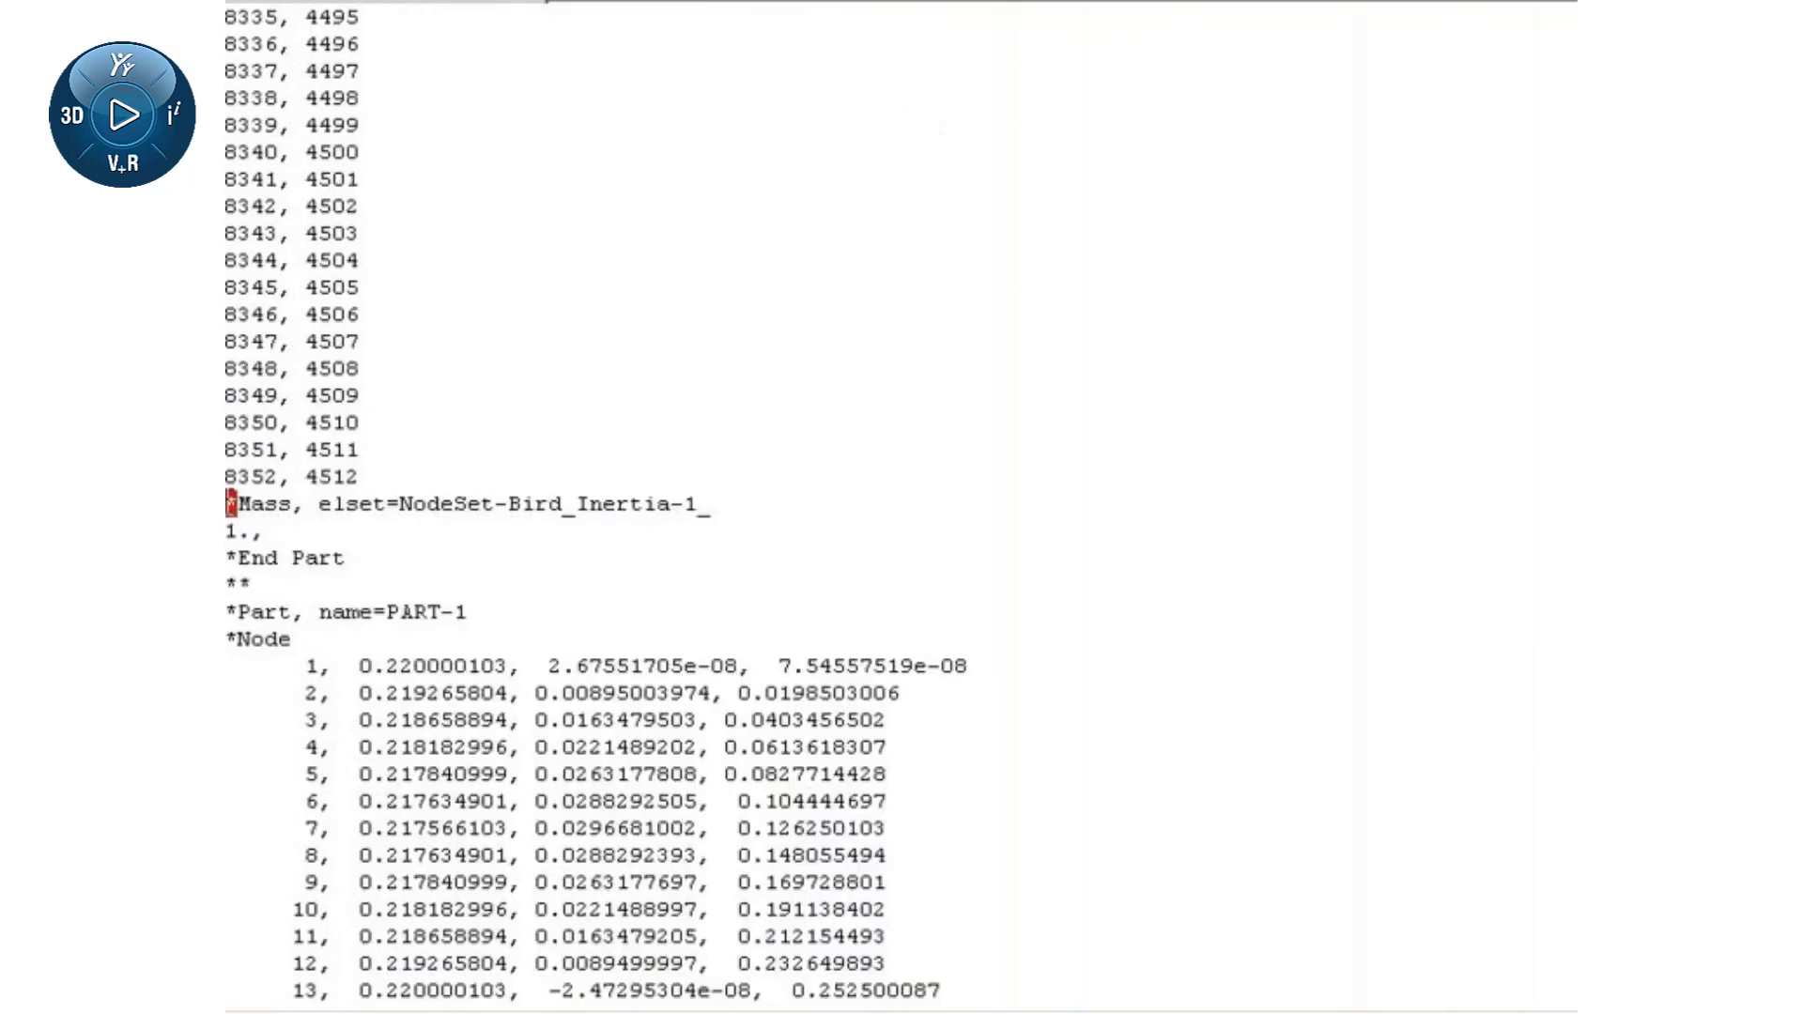
pyautogui.hotkey('shift', 'Down')
pyautogui.hotkey('shift', 'End')
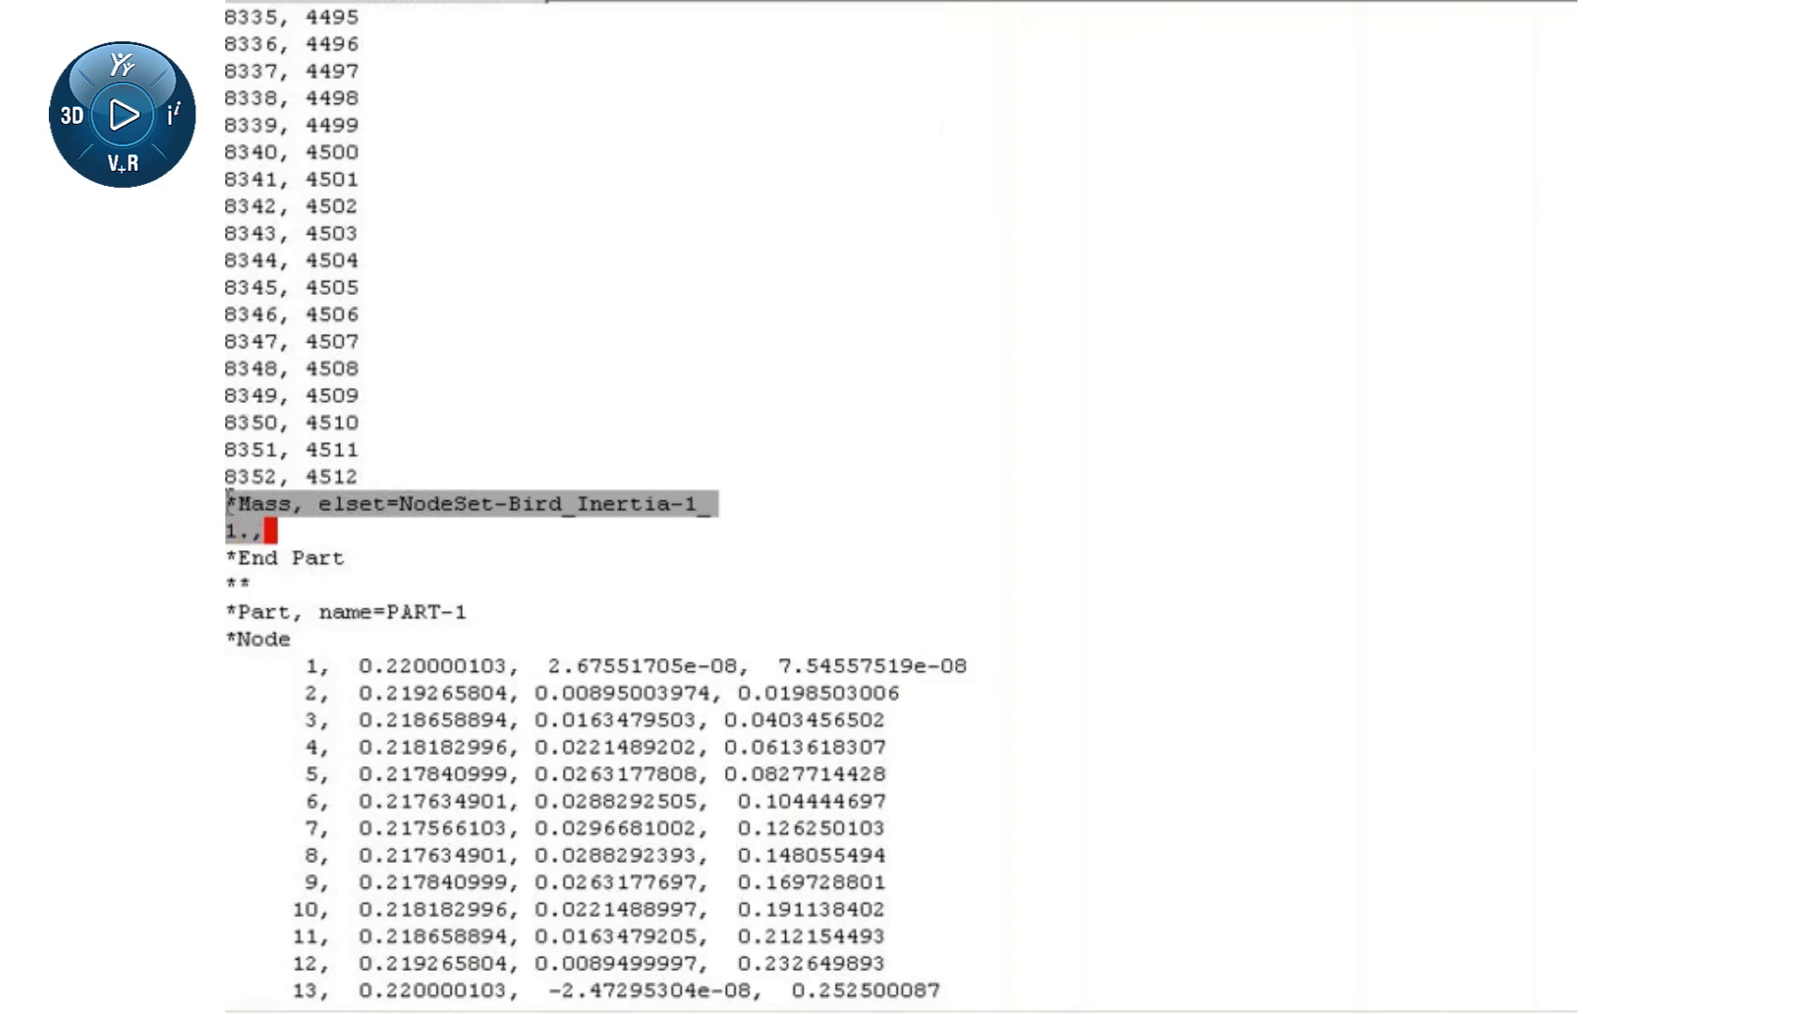
pyautogui.press('Delete')
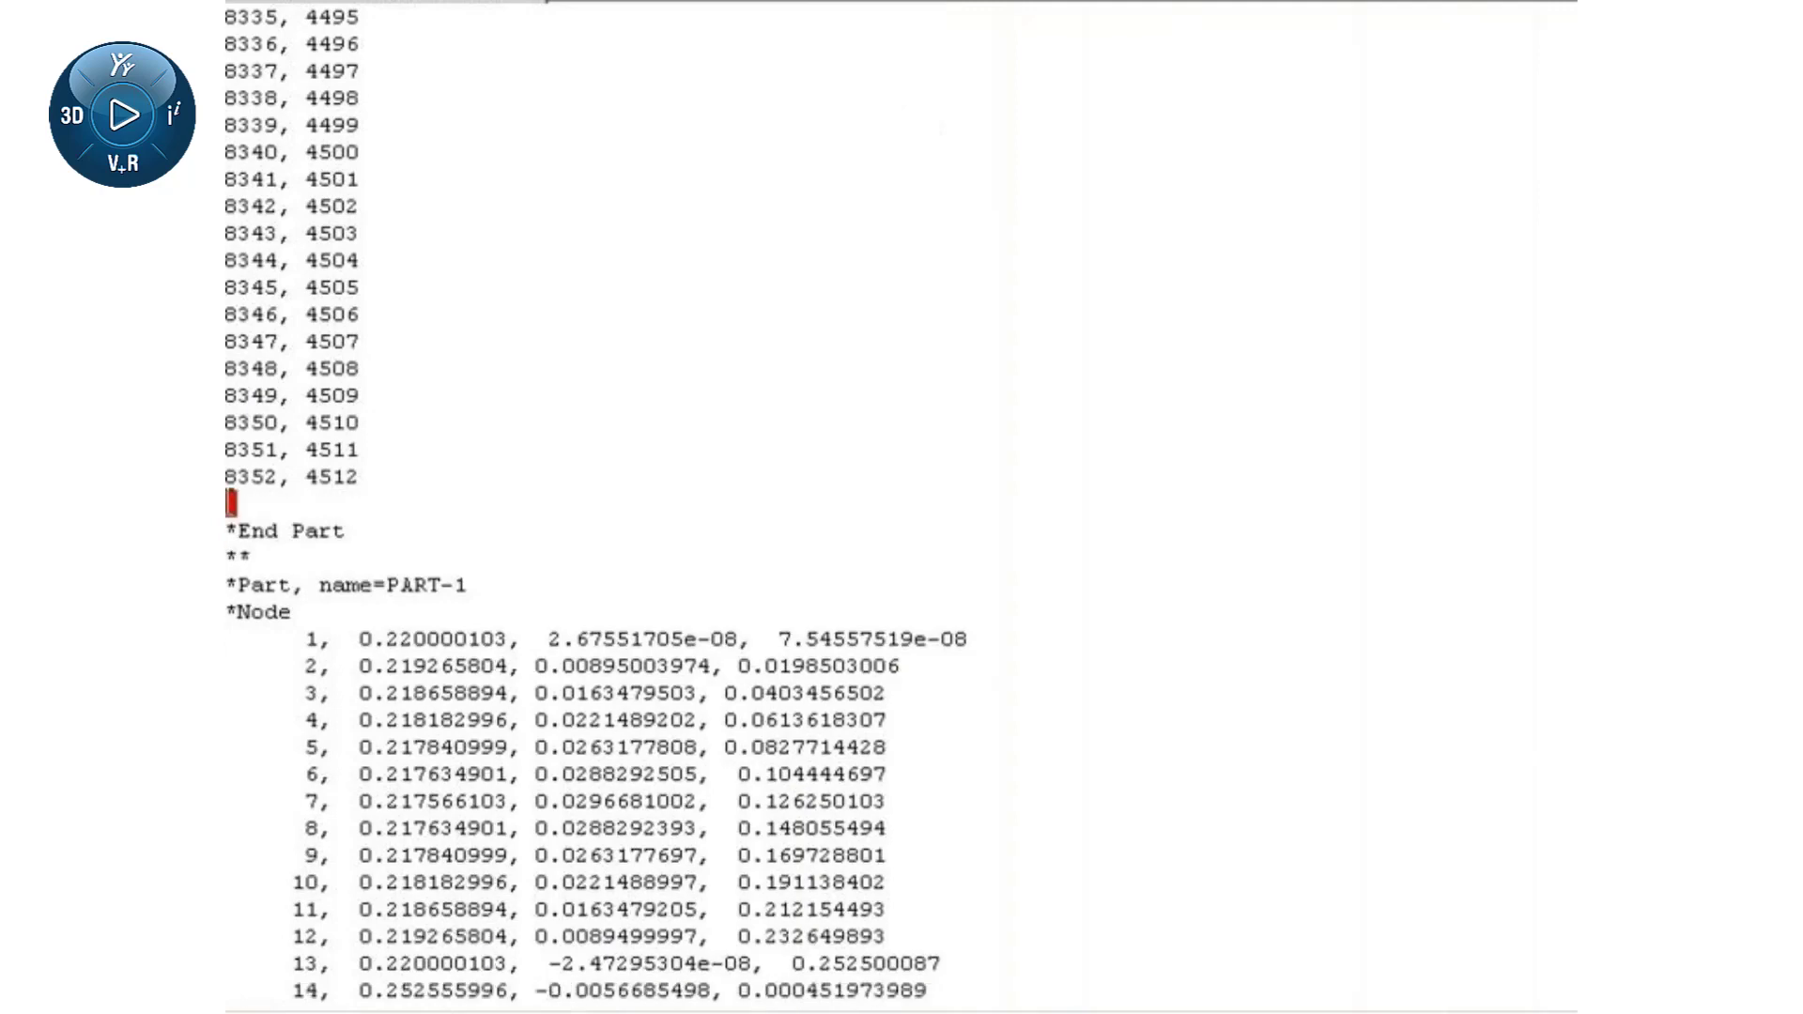
pyautogui.write('*Solid Section, Elset=ElemSet-Bird, Material=Bird 2.5e-3')
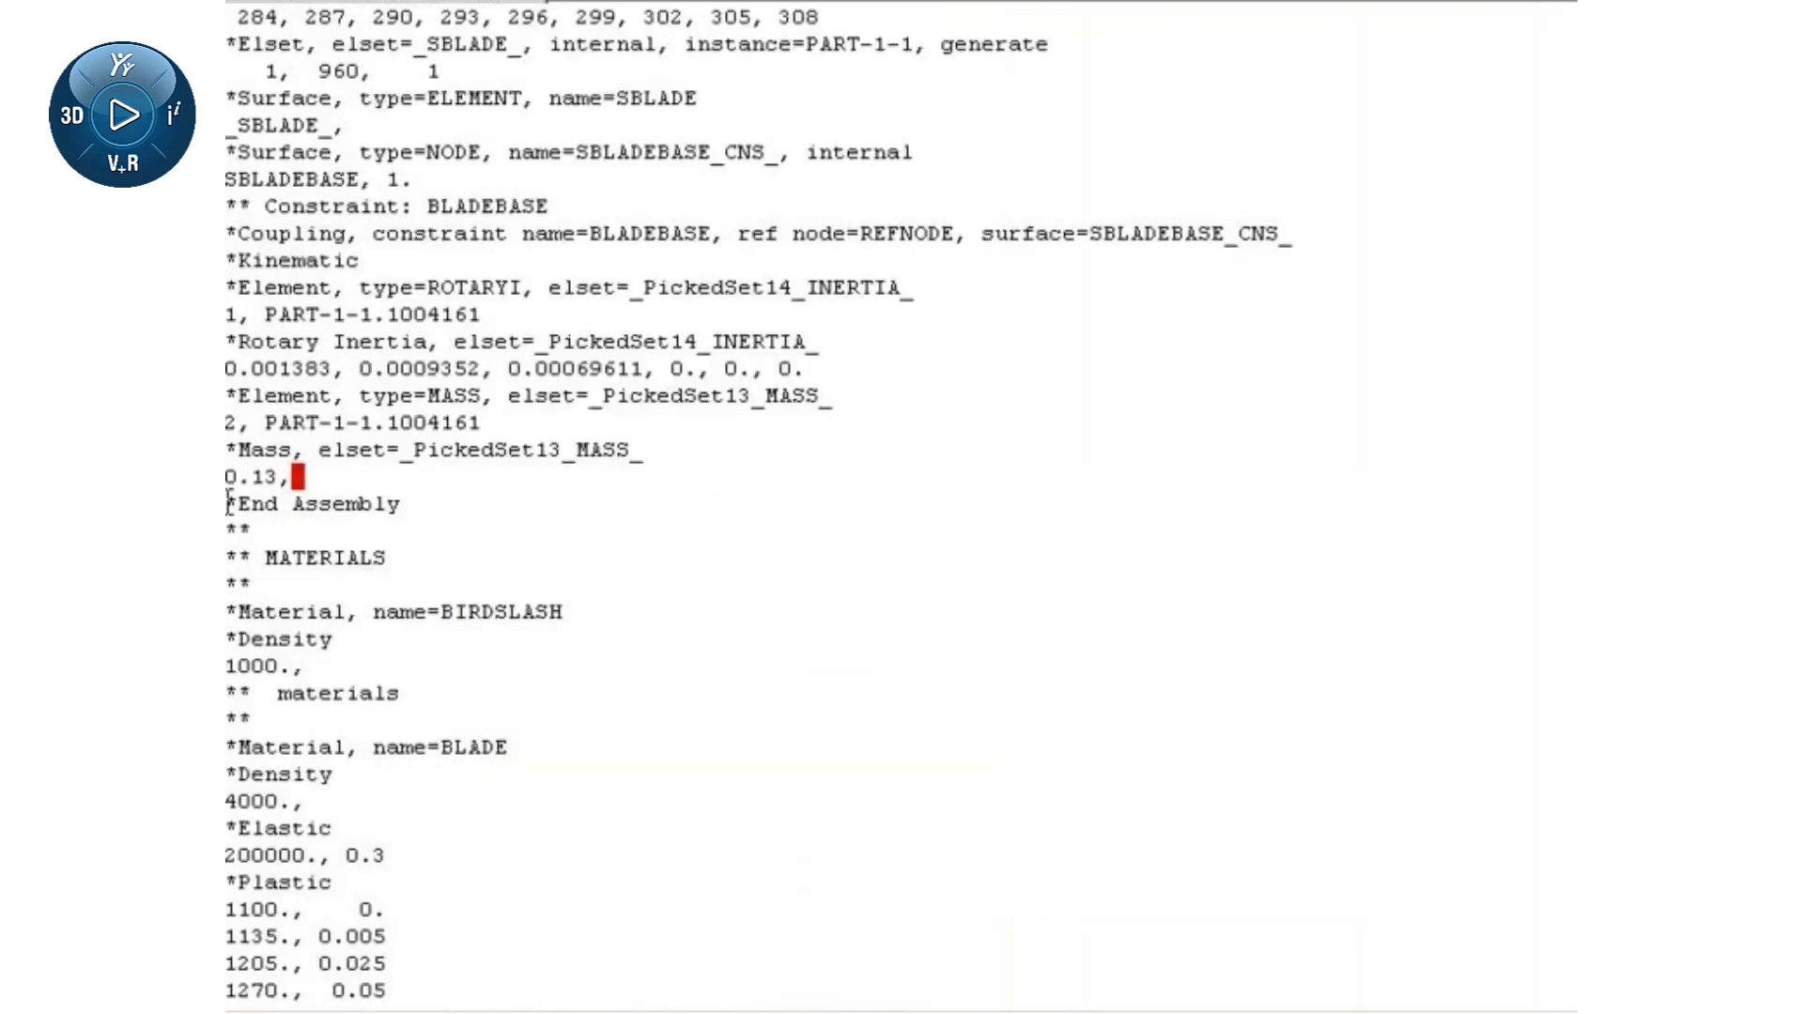
# - Add a node-type surface SBird from BIRD-1.NodeSet-Bird before End Assembly, and a Contact Inclusions entry for SBlade, SBird before Step-1's output requests
pyautogui.press('Return')
pyautogui.write('*Surface, Name=SBird, Type=Node BIRD-1.NodeSet-Bird,')
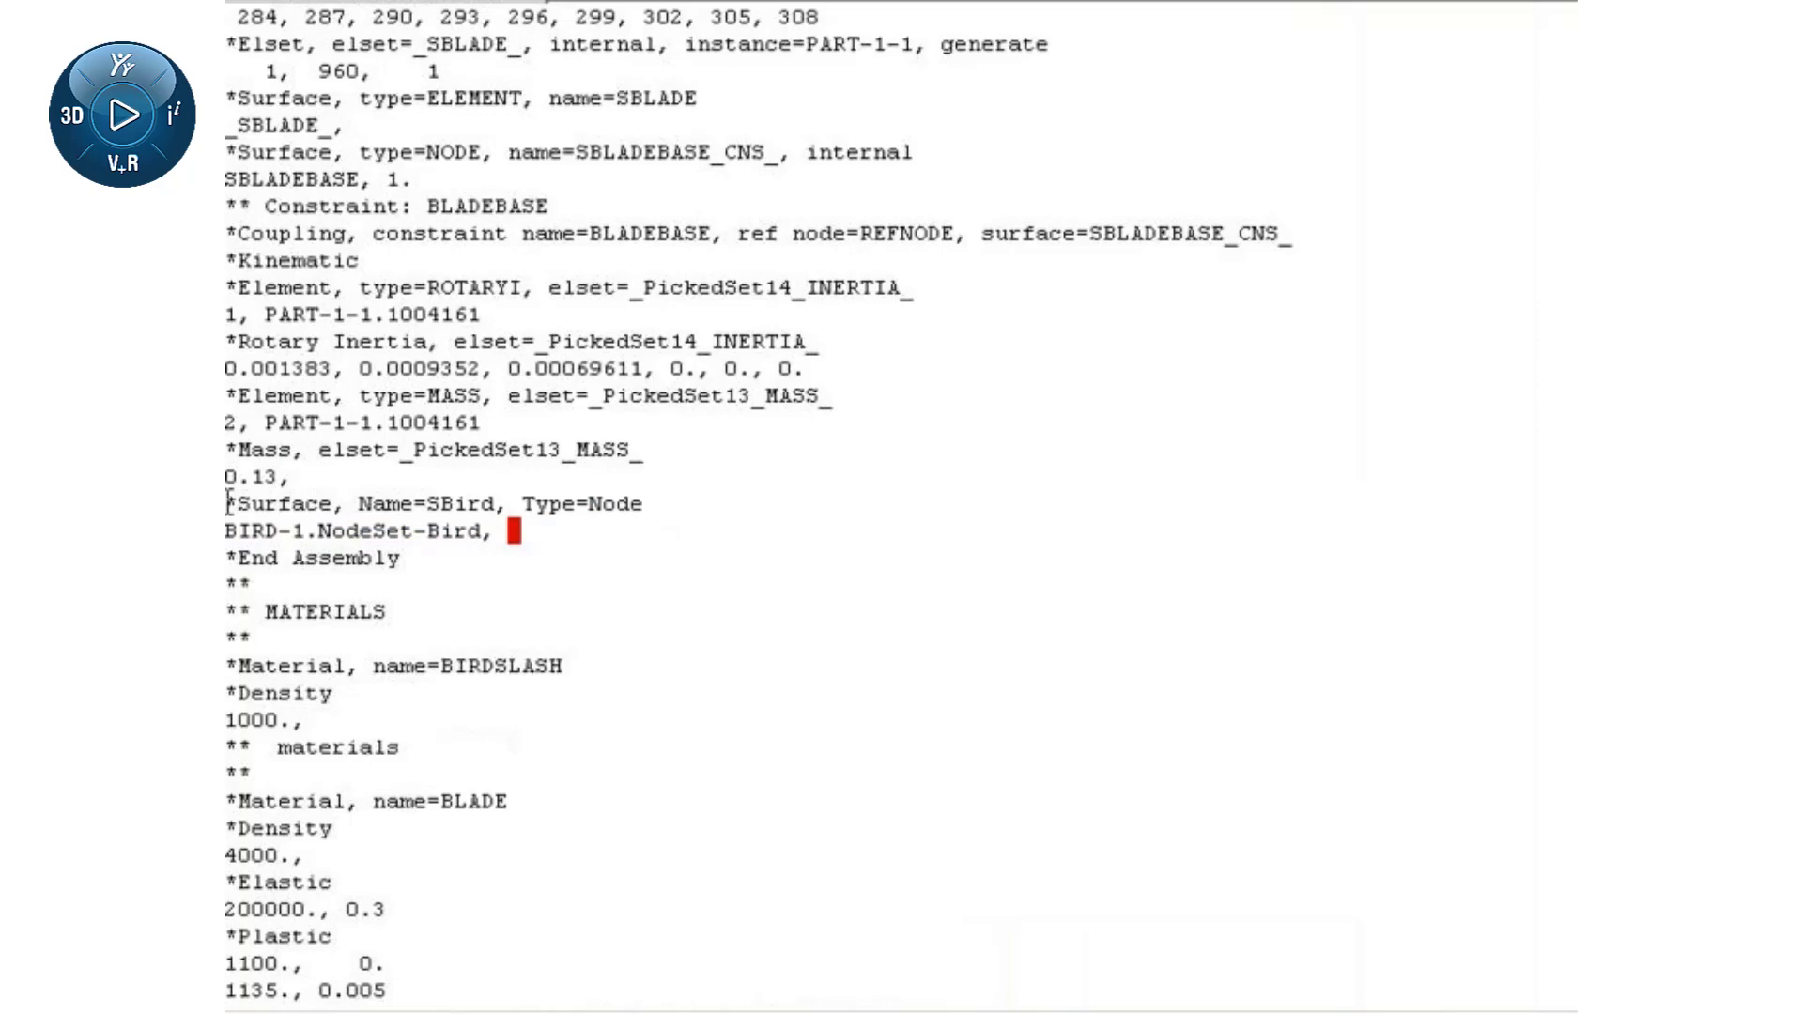
pyautogui.scroll(-15, 228, 504)
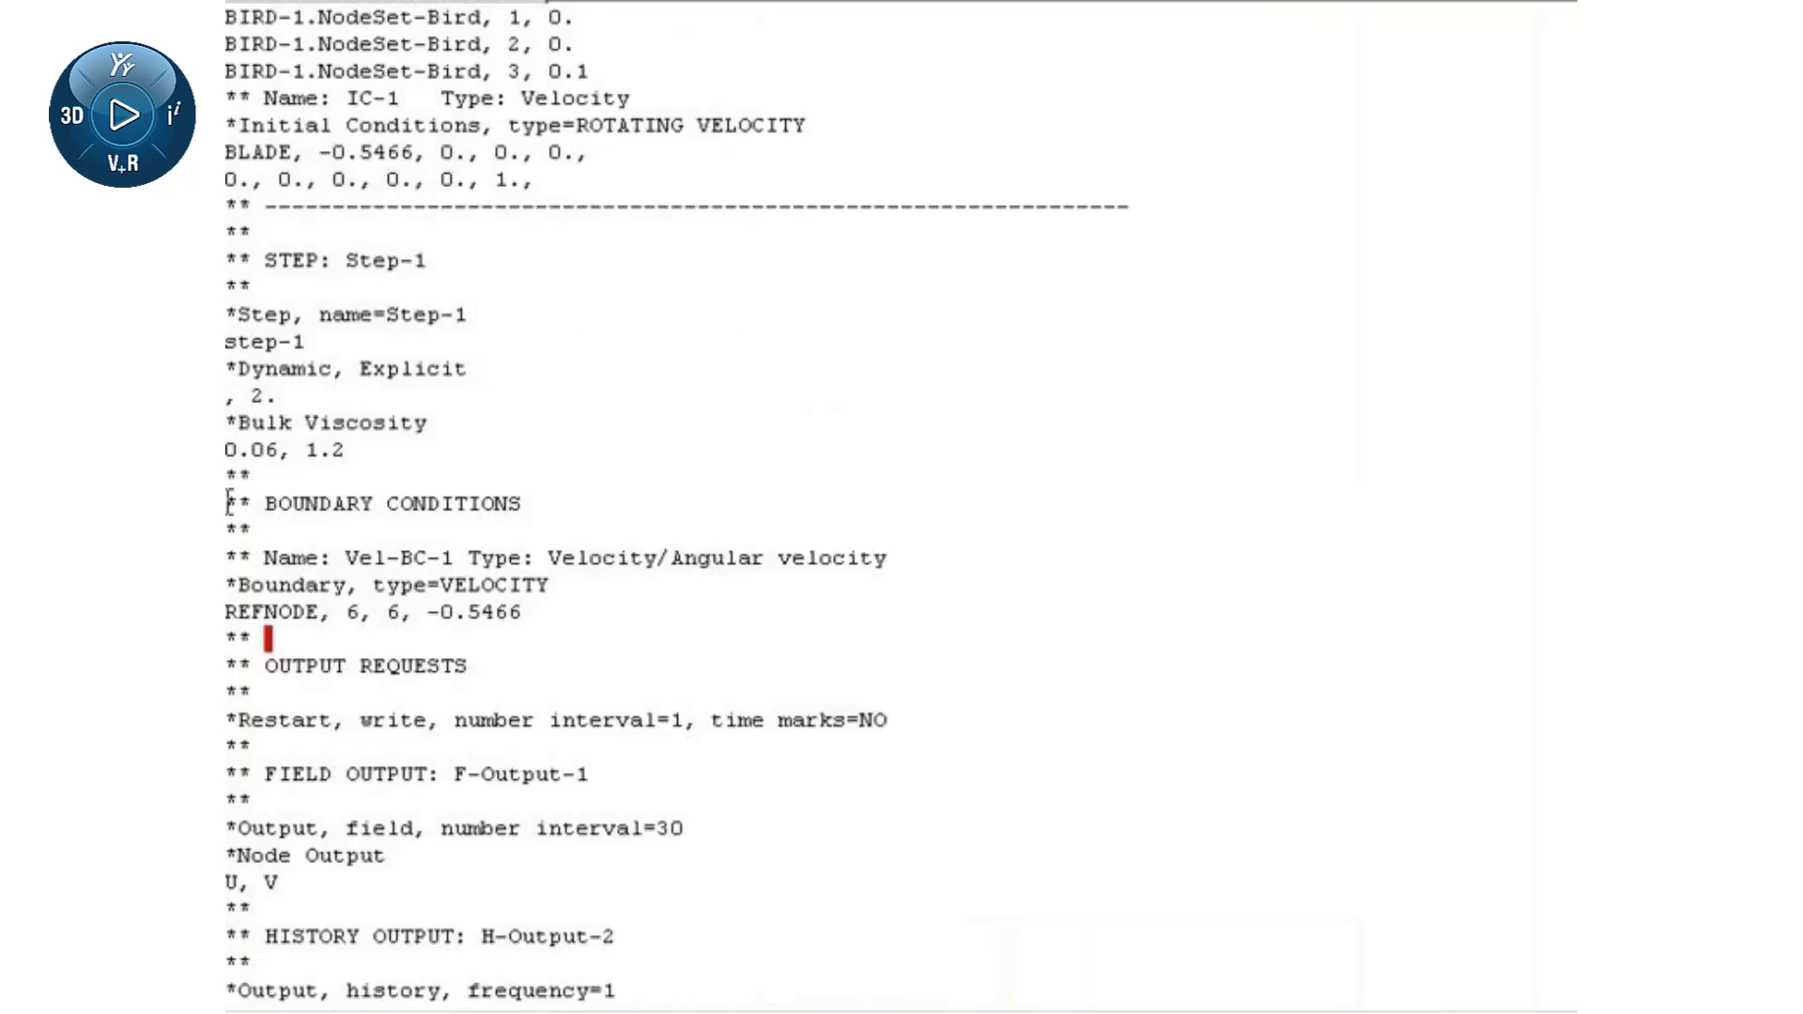
pyautogui.write('*Contact *Contact Inclusions SBlade, SBird')
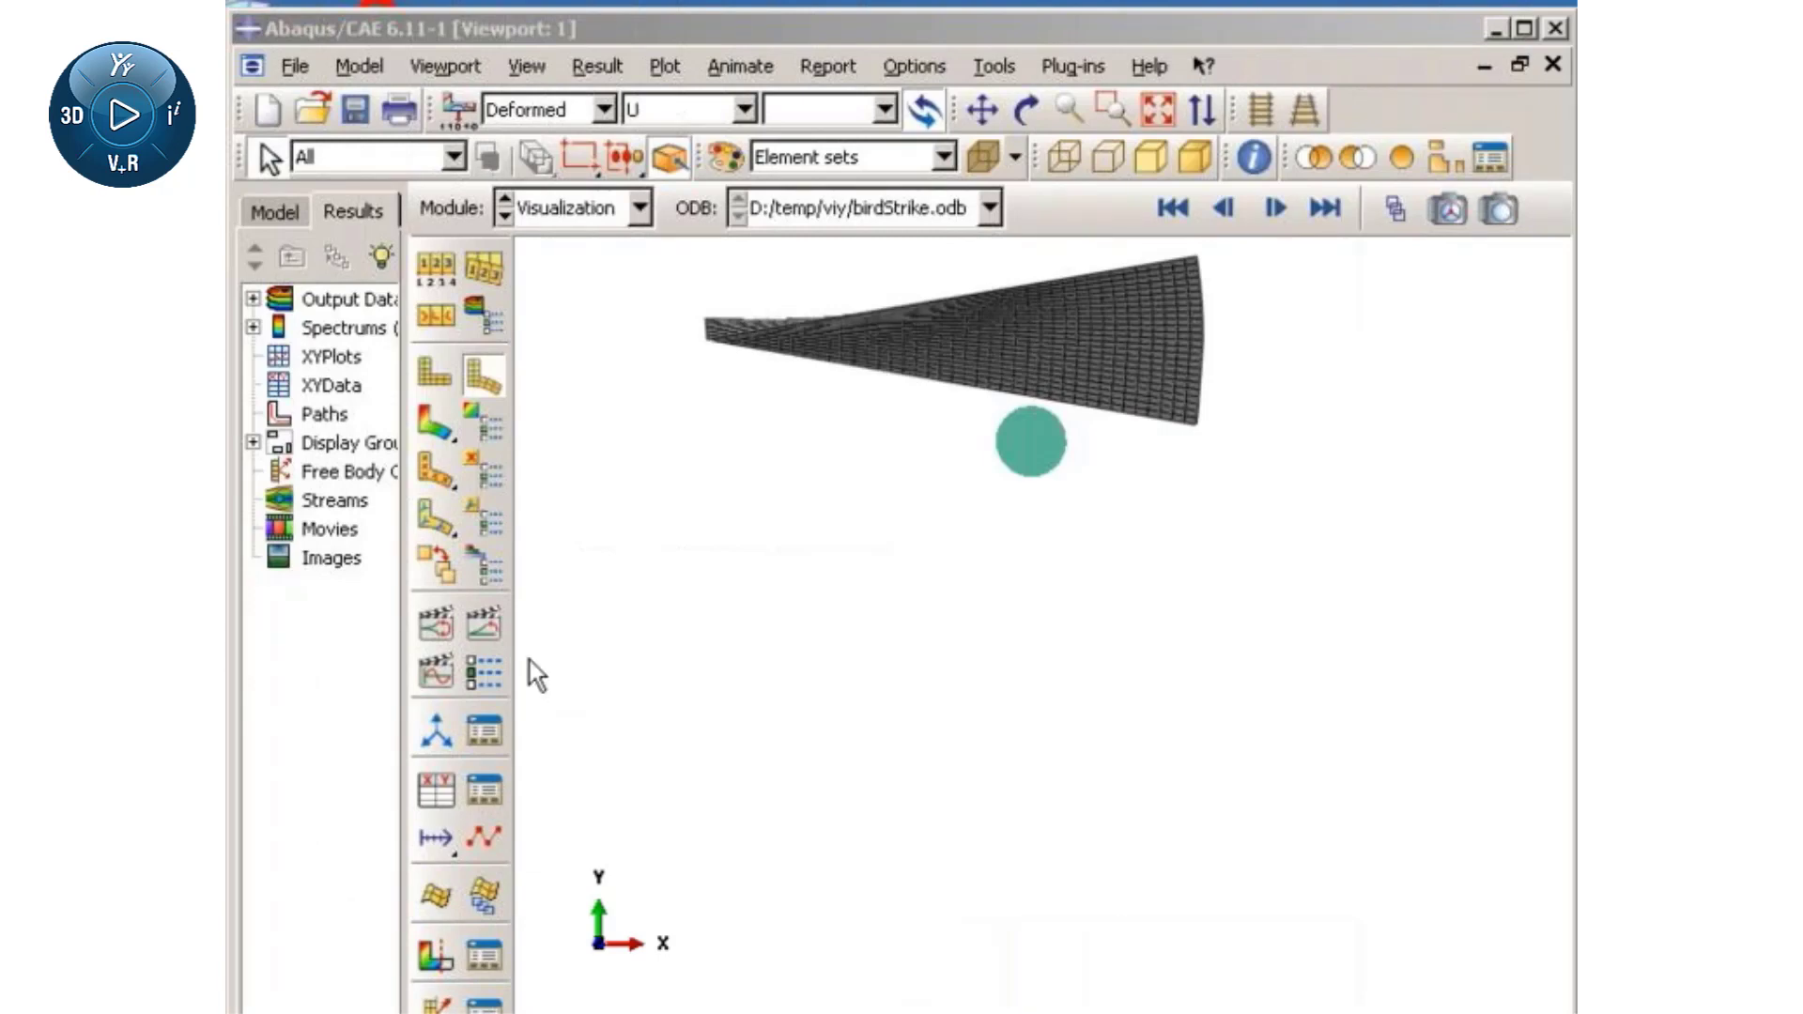
# - In Abaqus/CAE, animate the deformed bird strike results and display the bird's S11 contour plot at frame 5 of Step-1
pyautogui.click(483, 622)
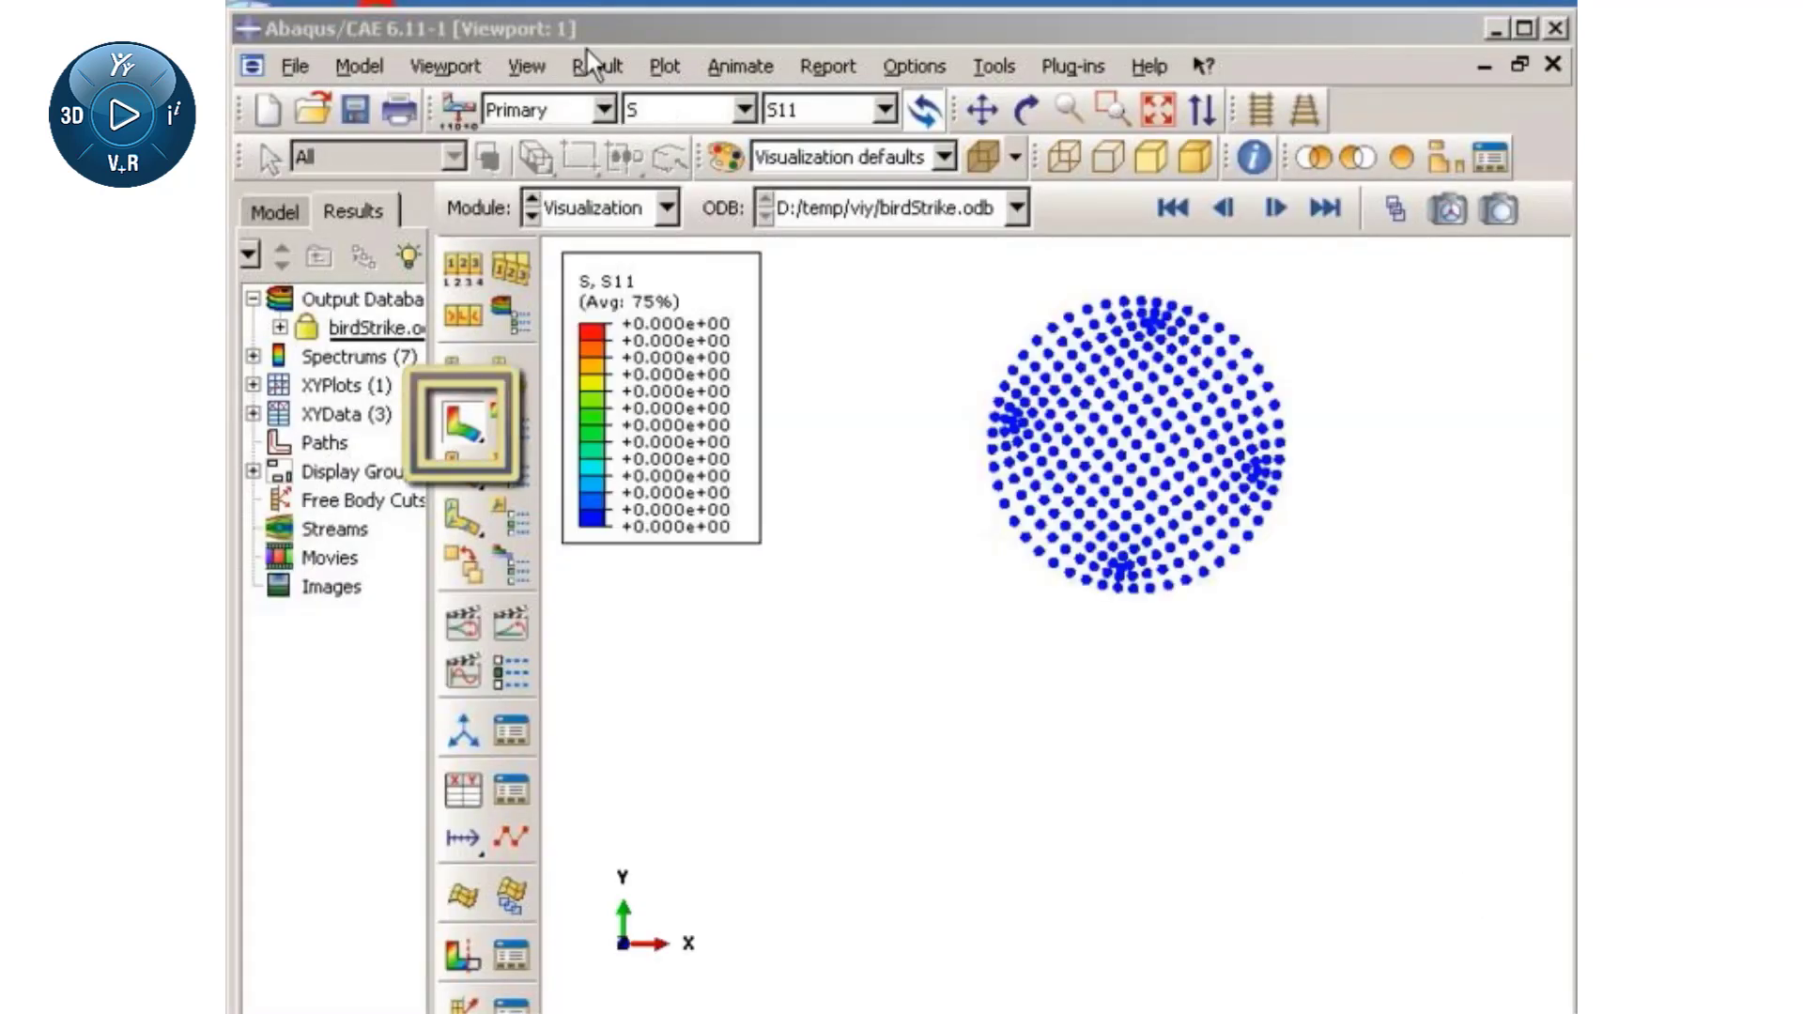
pyautogui.click(593, 64)
pyautogui.click(627, 90)
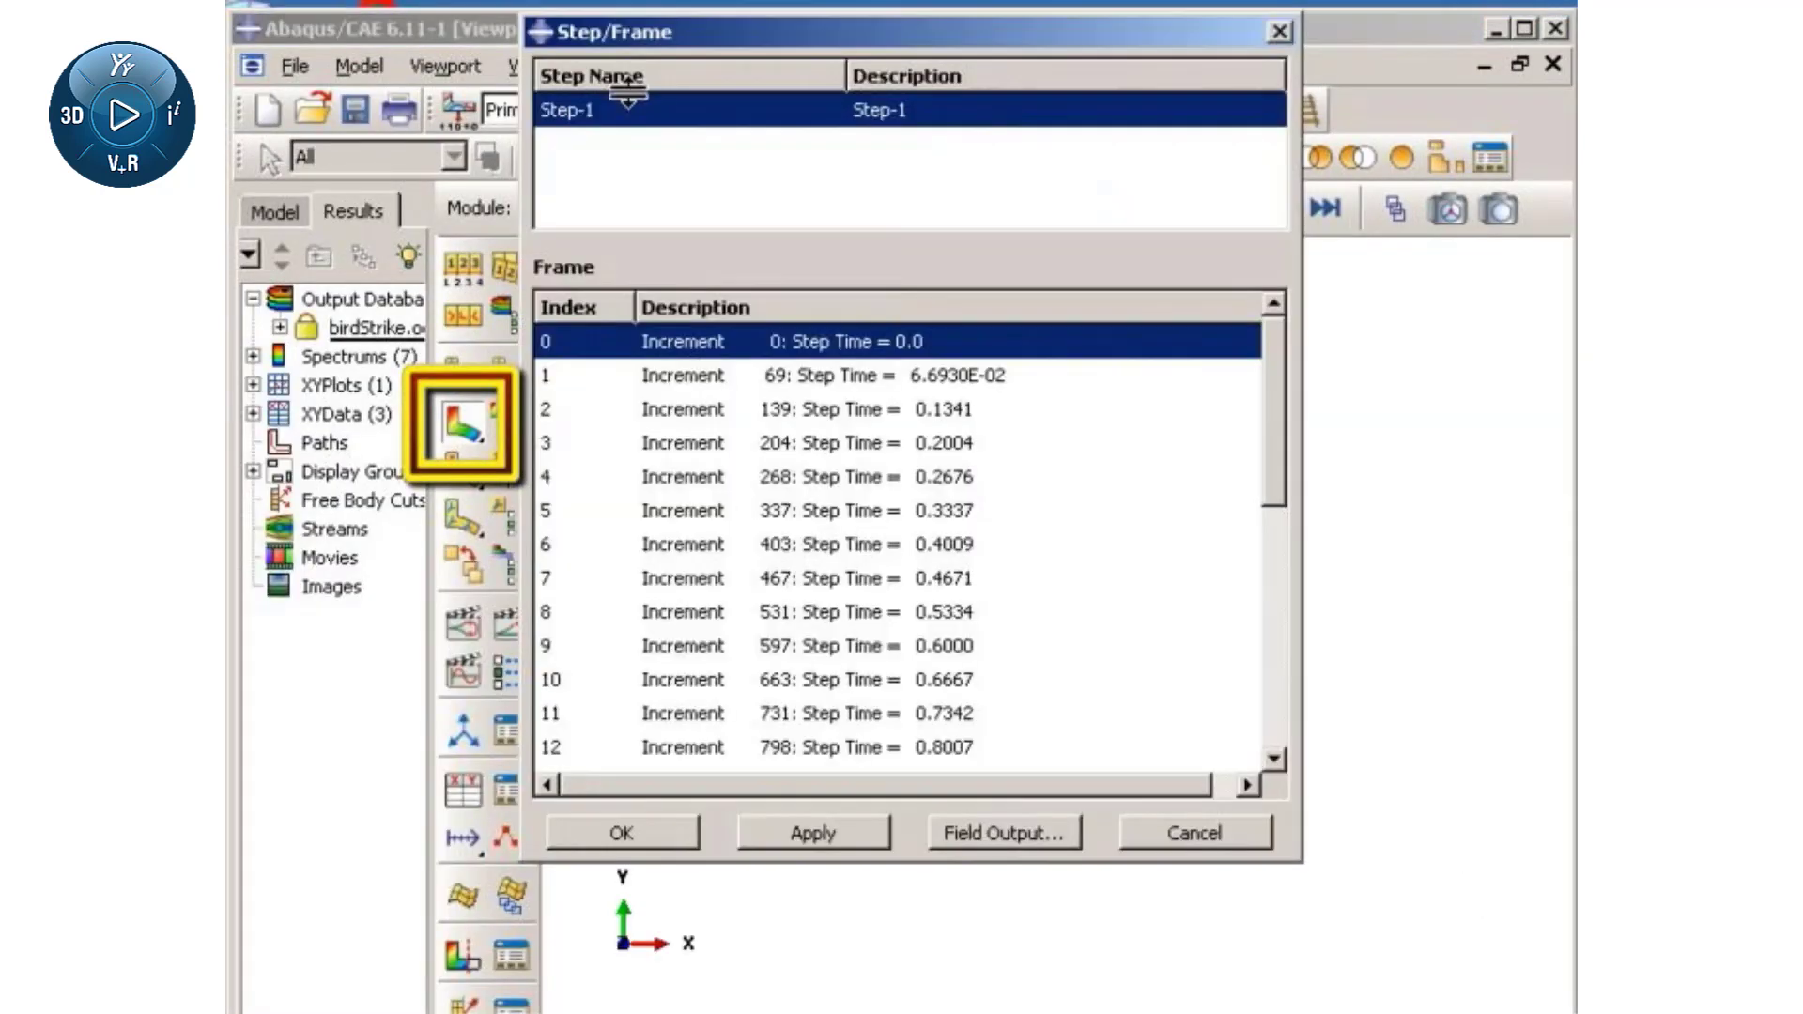
pyautogui.click(864, 510)
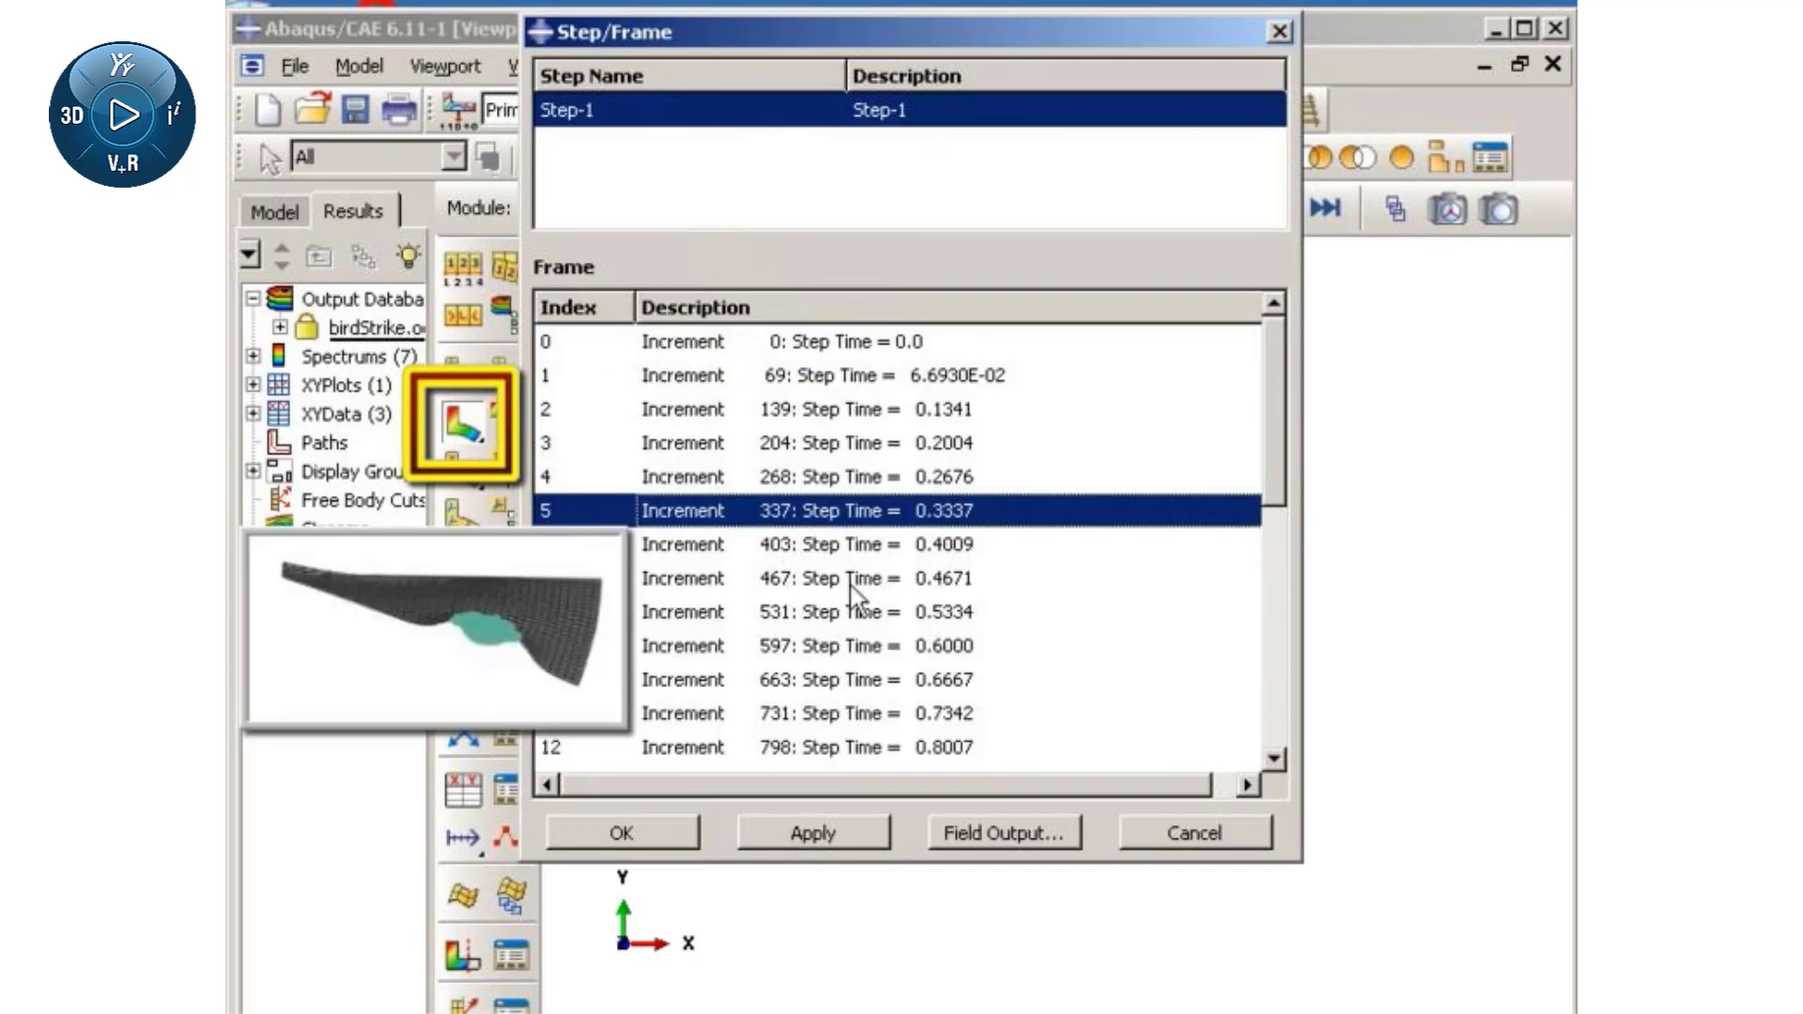
pyautogui.click(665, 815)
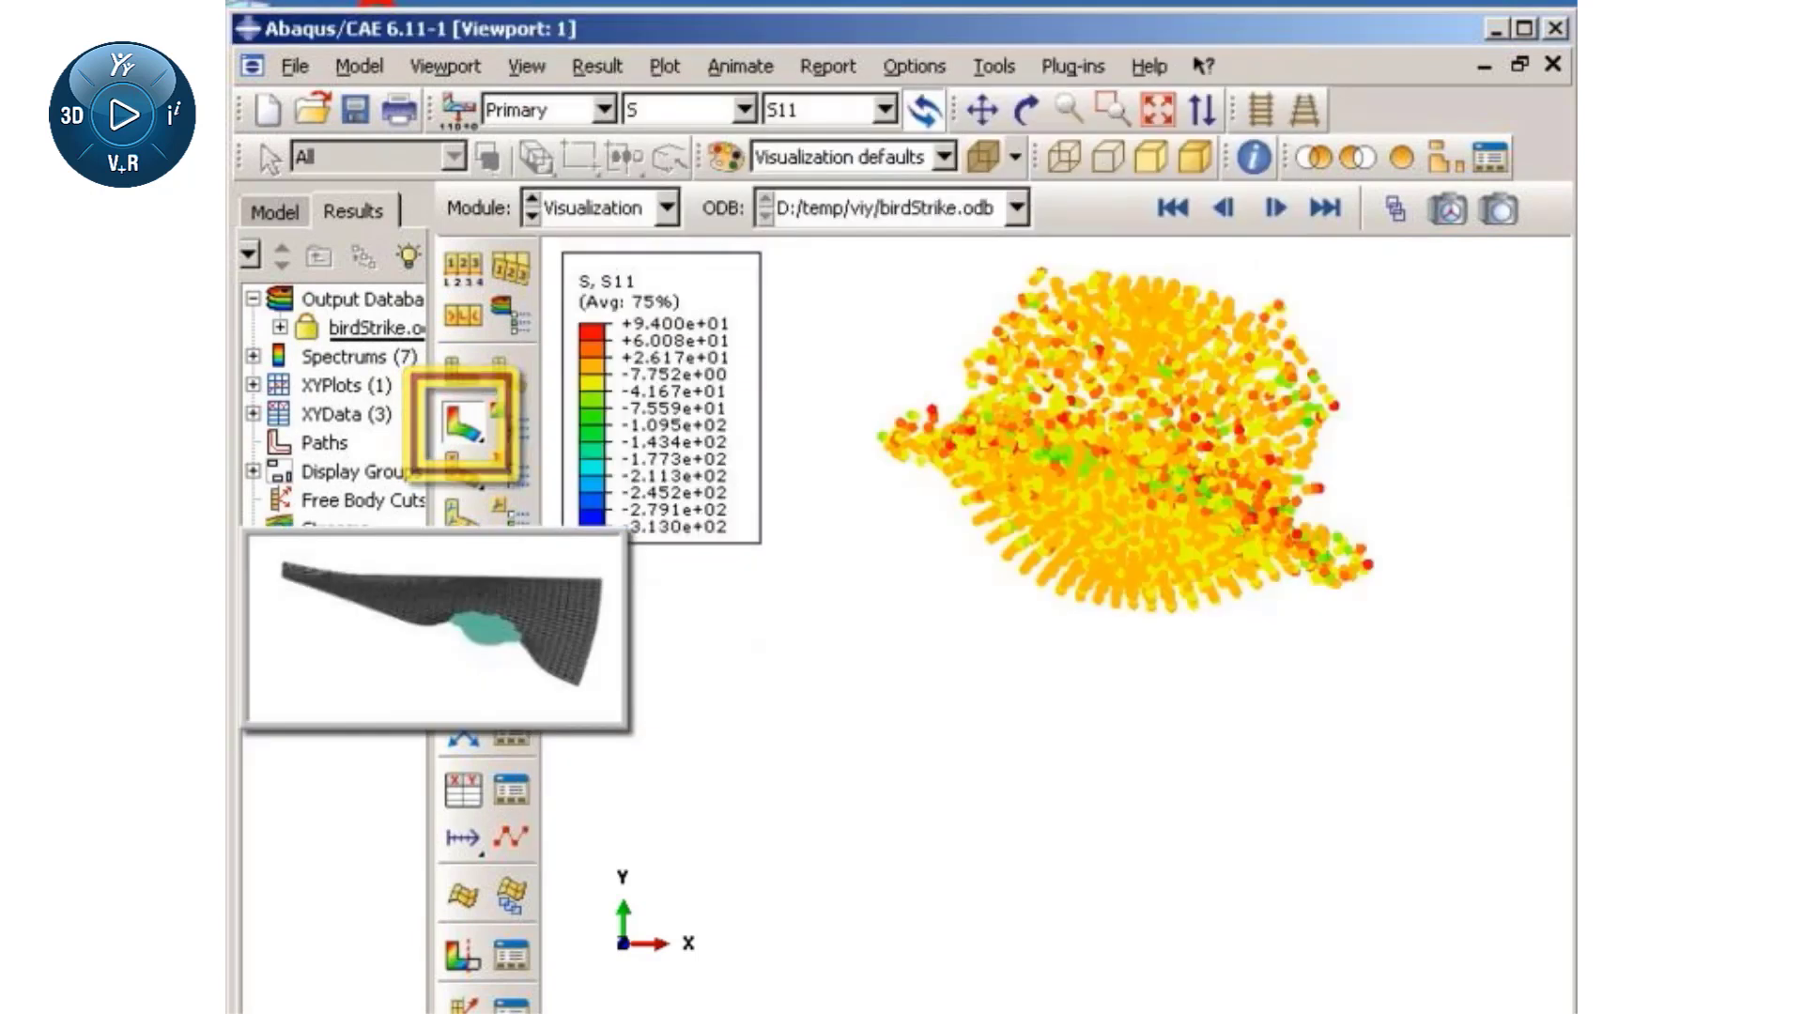
# - Display the bird's S11 contour plot at frame 11 of Step-1, step time 0.7342
pyautogui.click(572, 72)
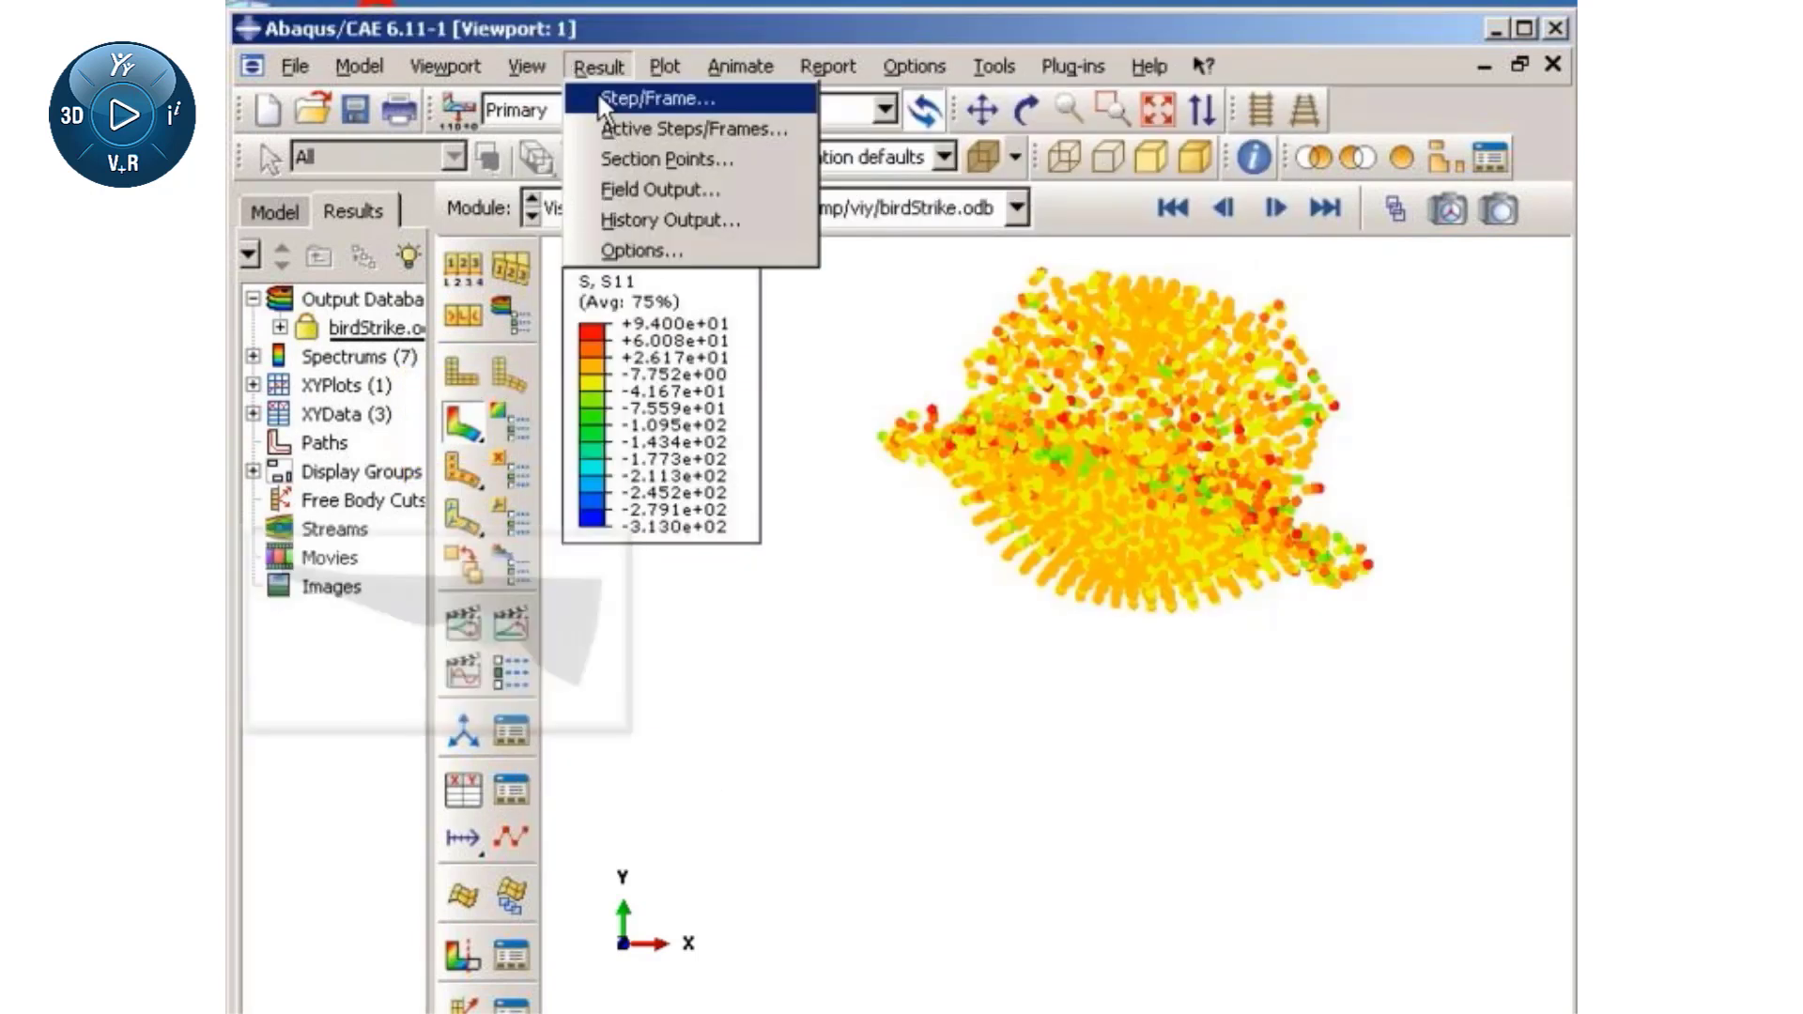
pyautogui.click(601, 95)
pyautogui.click(842, 711)
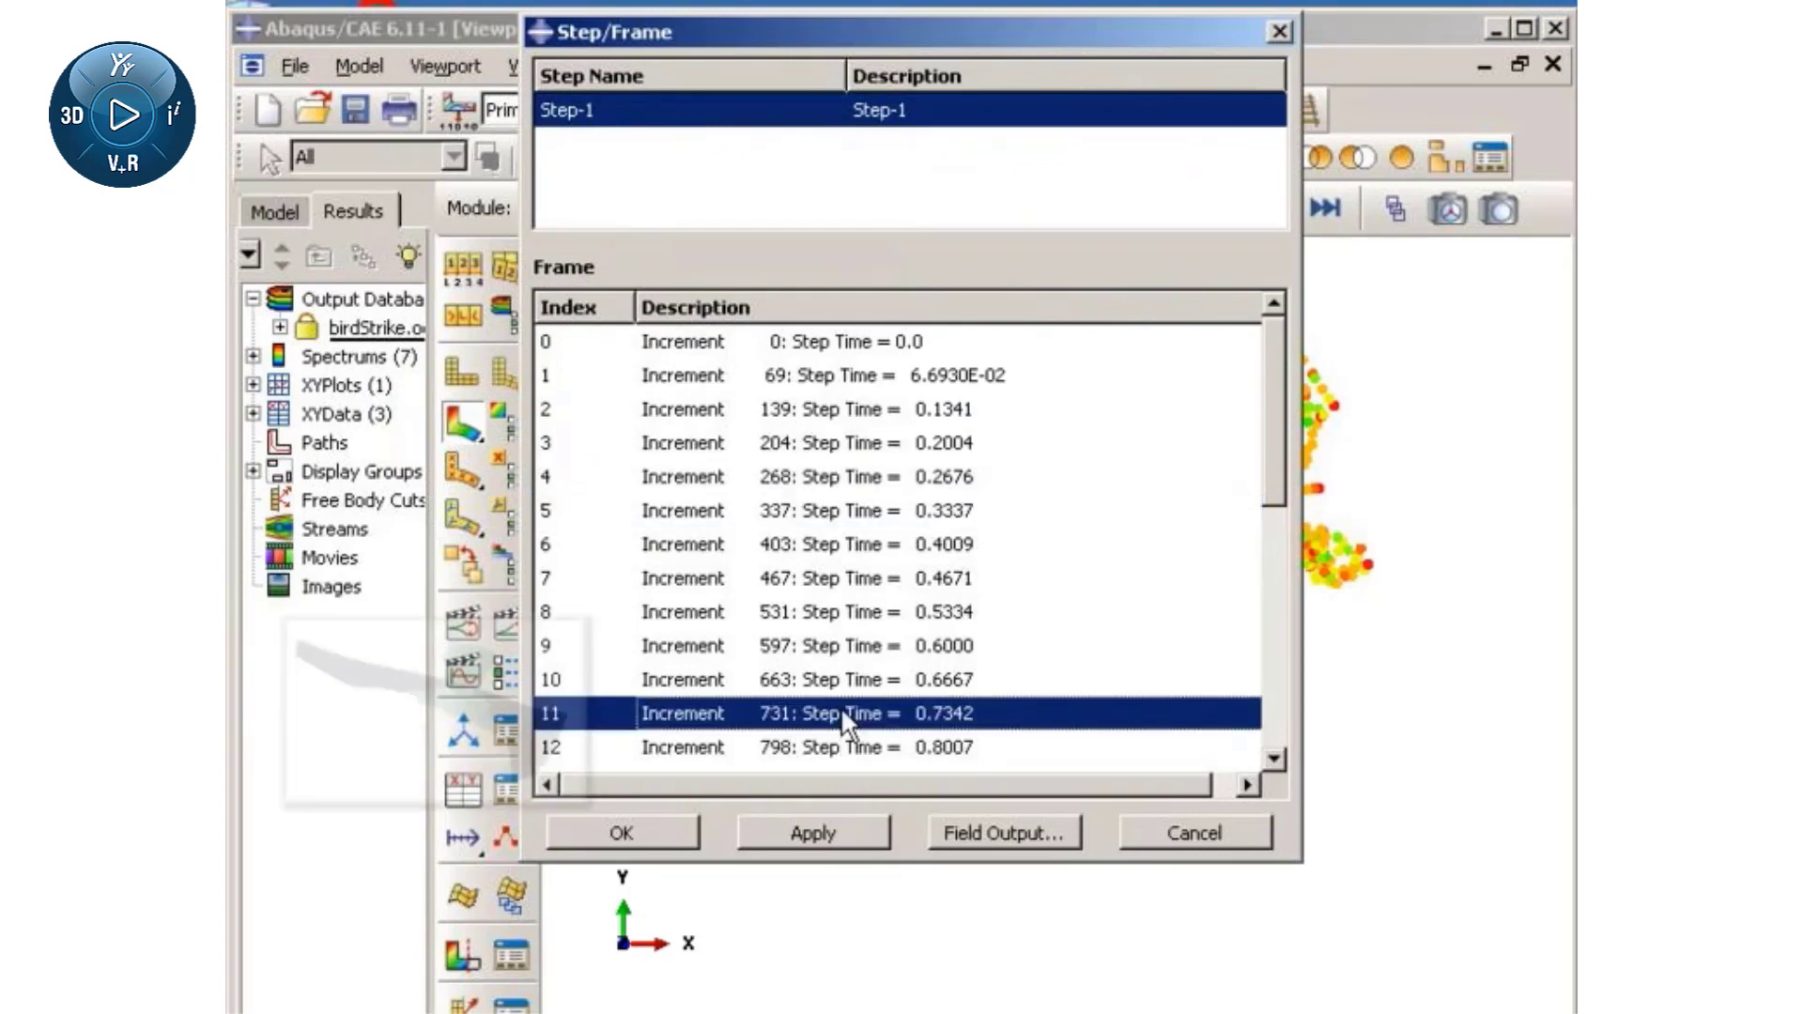
pyautogui.click(629, 823)
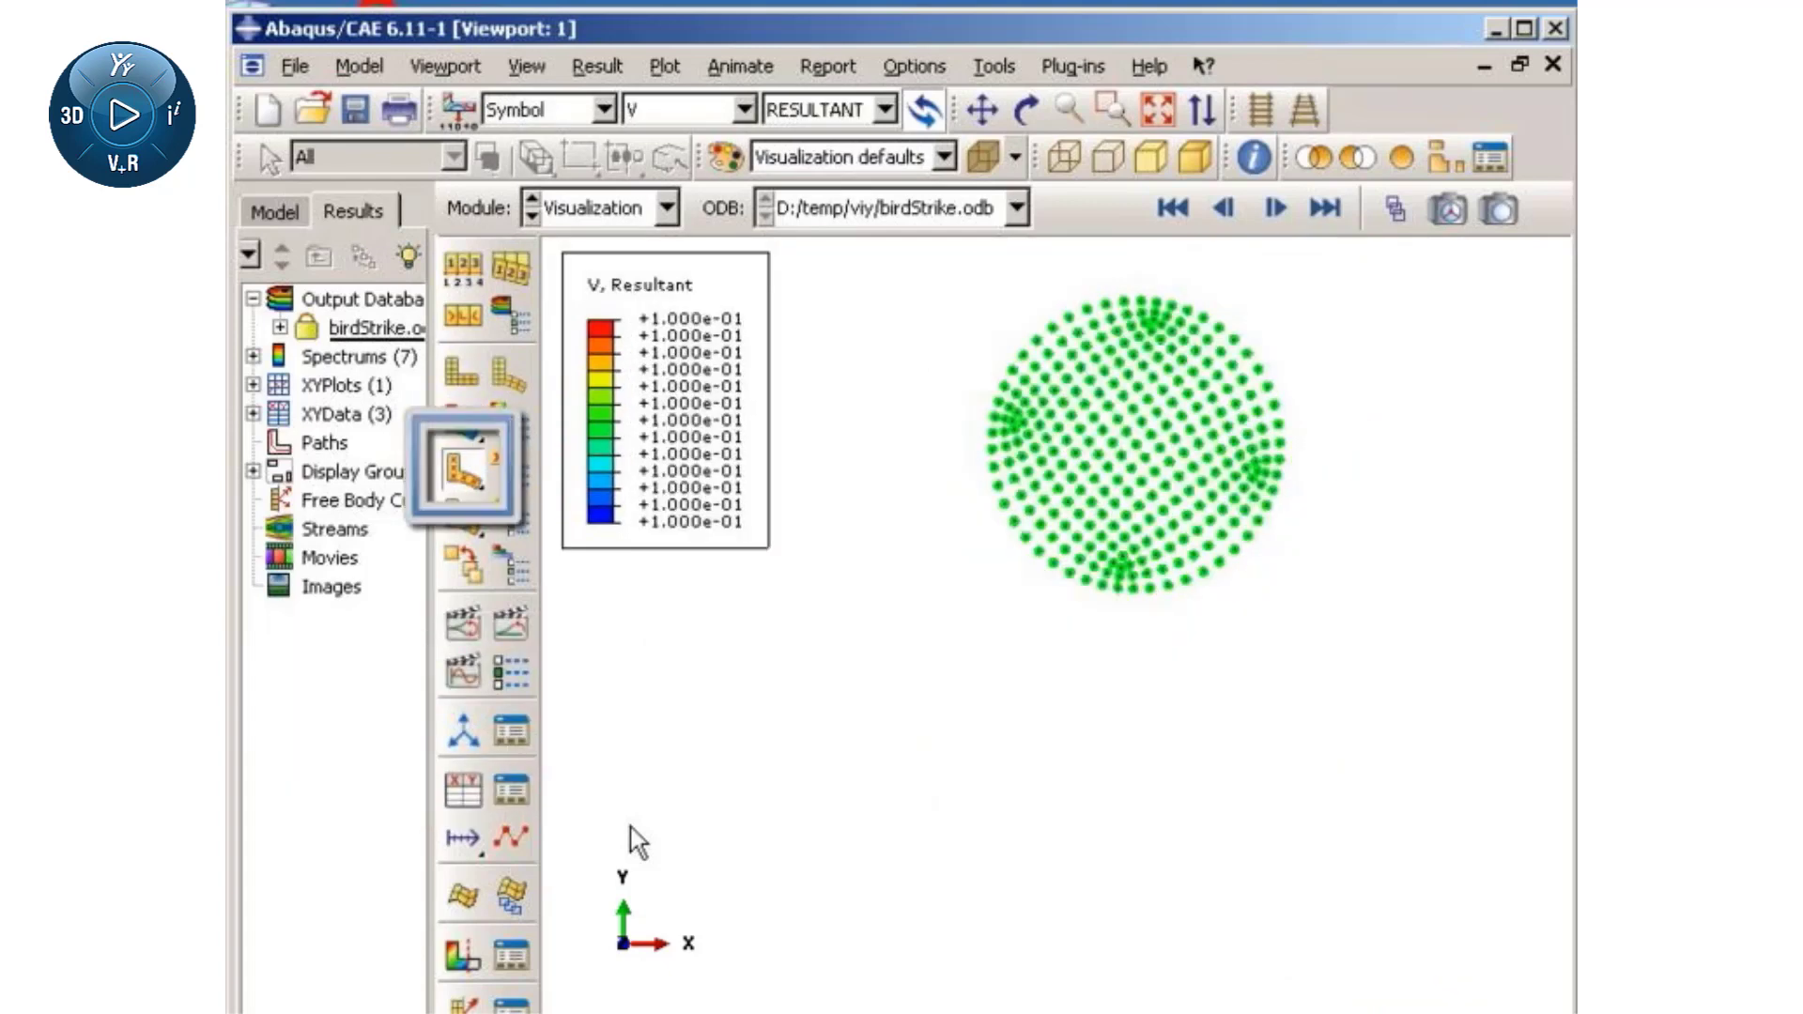
# - Display the bird's resultant velocity symbol plot at frame 5 of Step-1, step time 0.3337
pyautogui.click(598, 67)
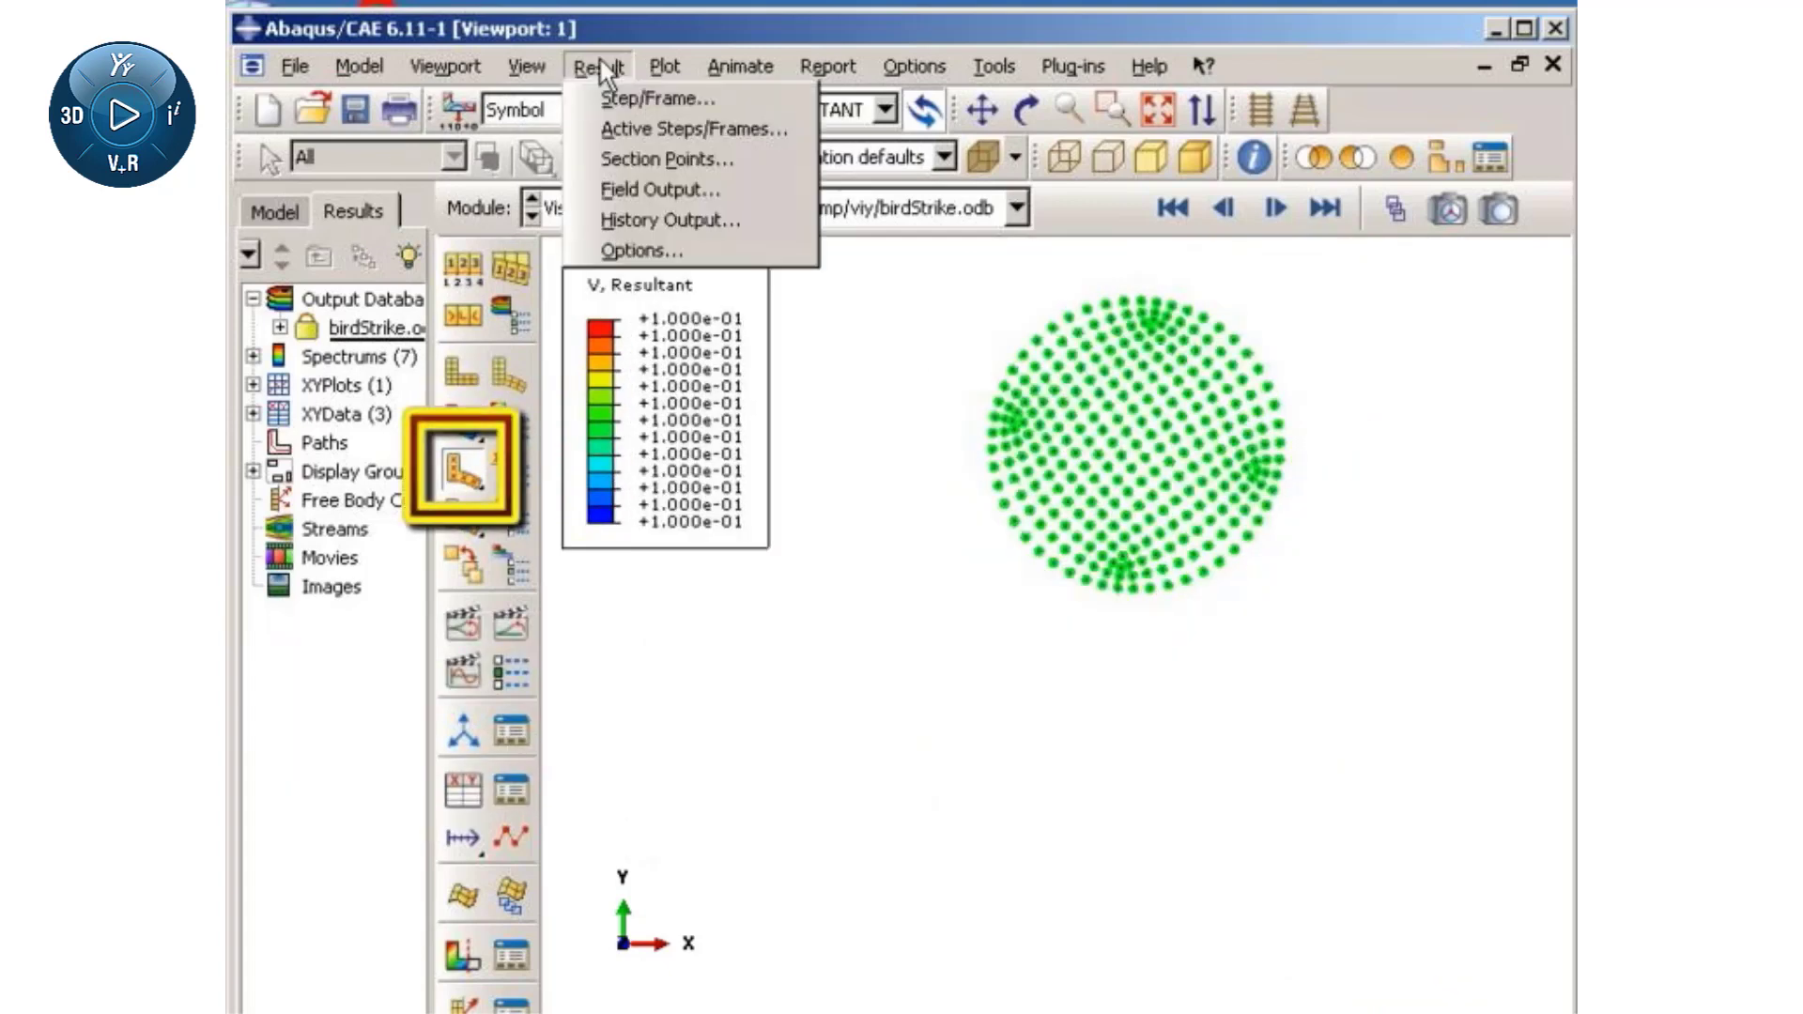
pyautogui.click(628, 97)
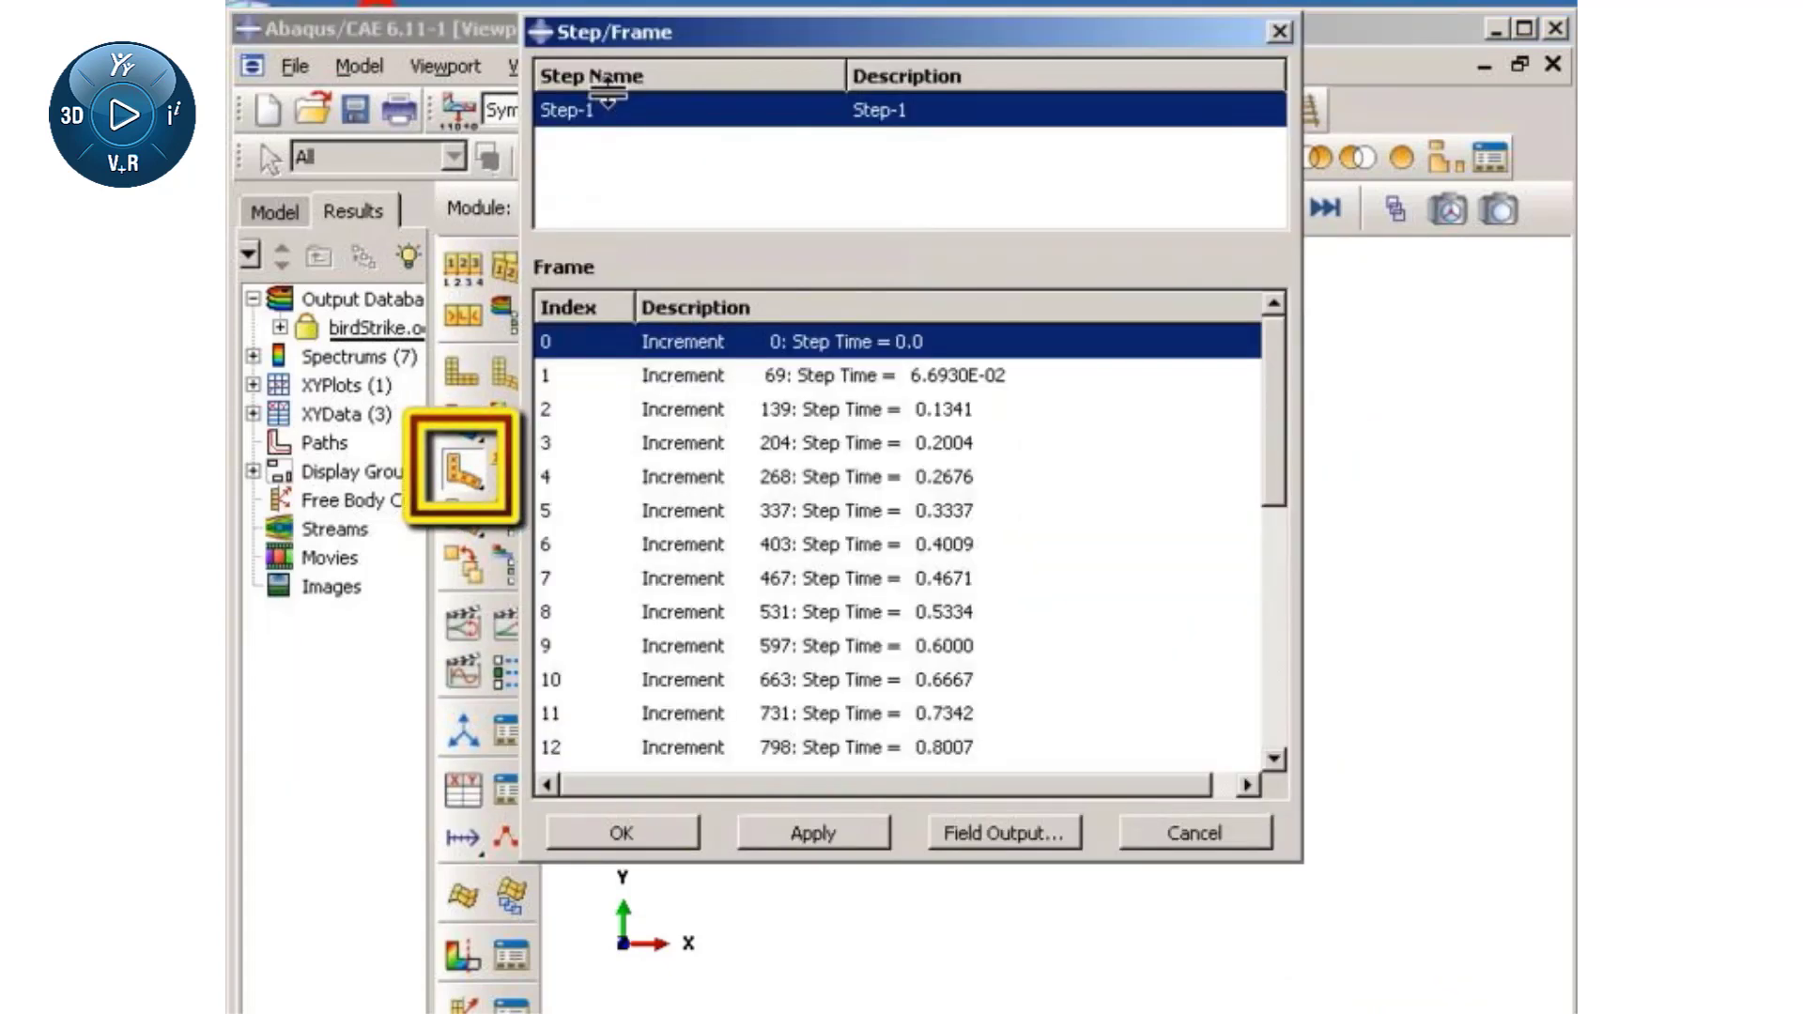
pyautogui.click(939, 515)
pyautogui.click(672, 830)
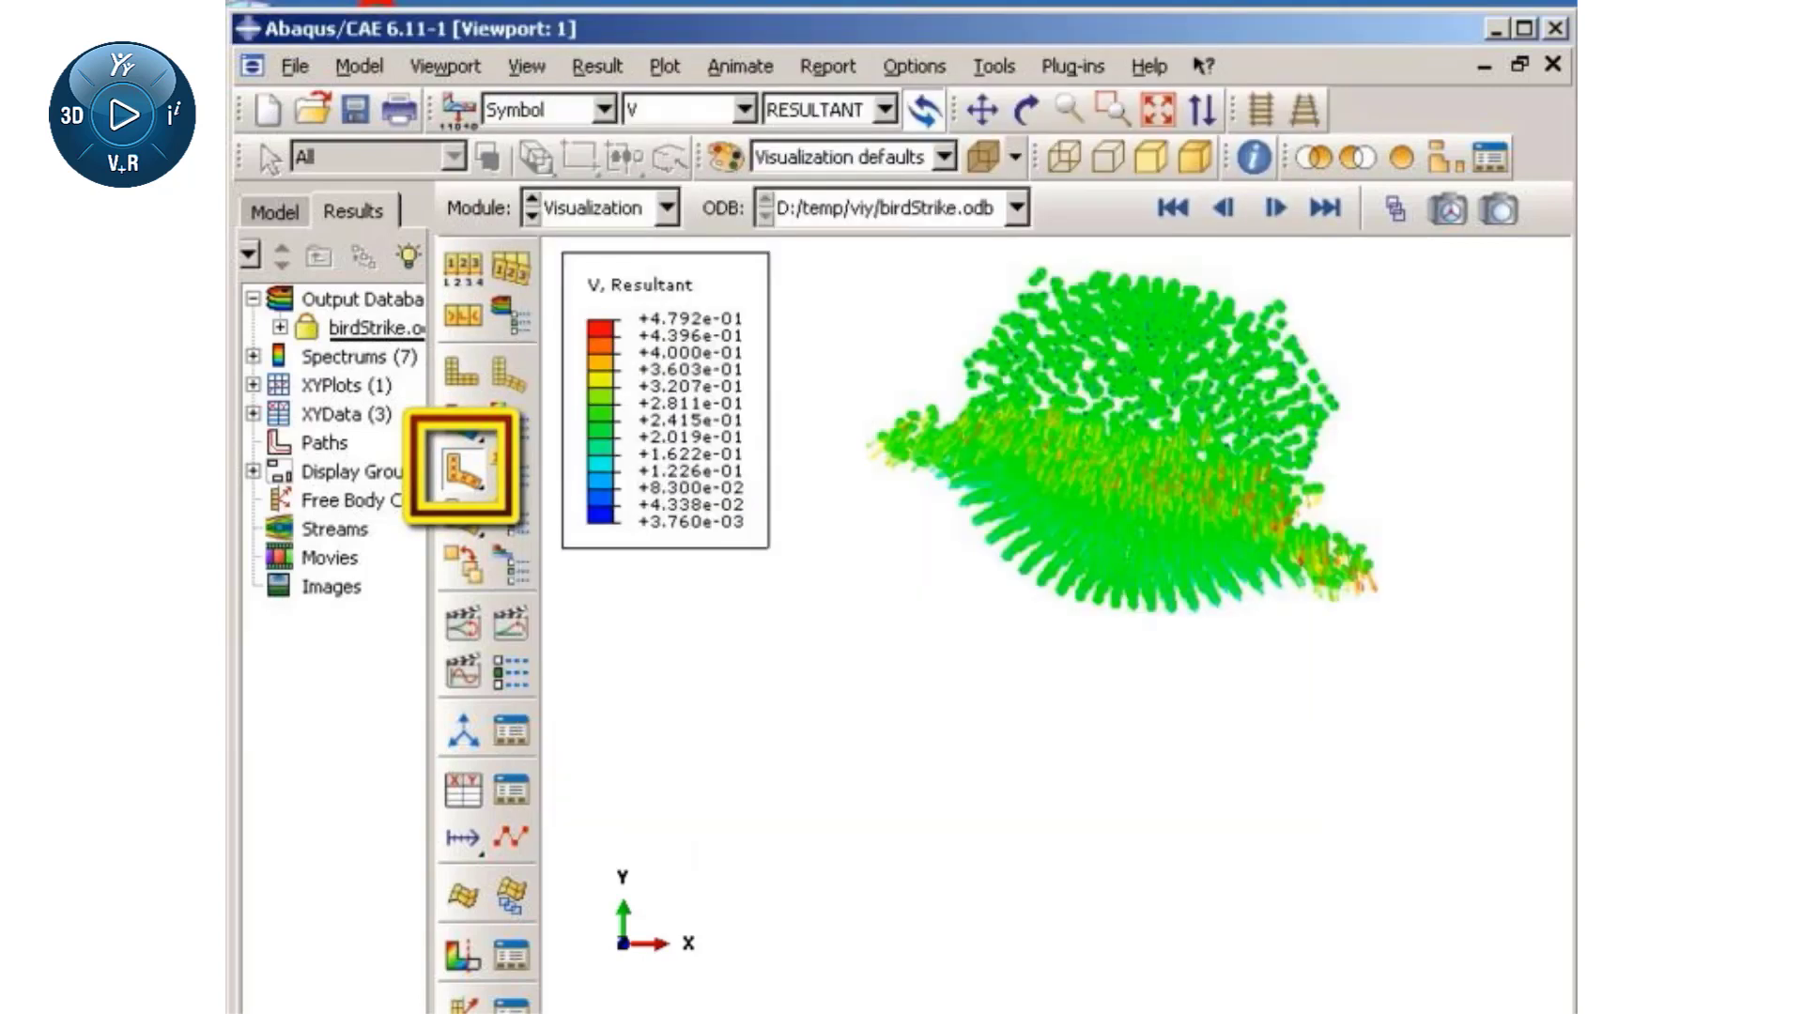
# - Show the bird's resultant velocity symbols at frame 11 of Step-1, step time 0.7342
pyautogui.click(584, 71)
pyautogui.click(620, 98)
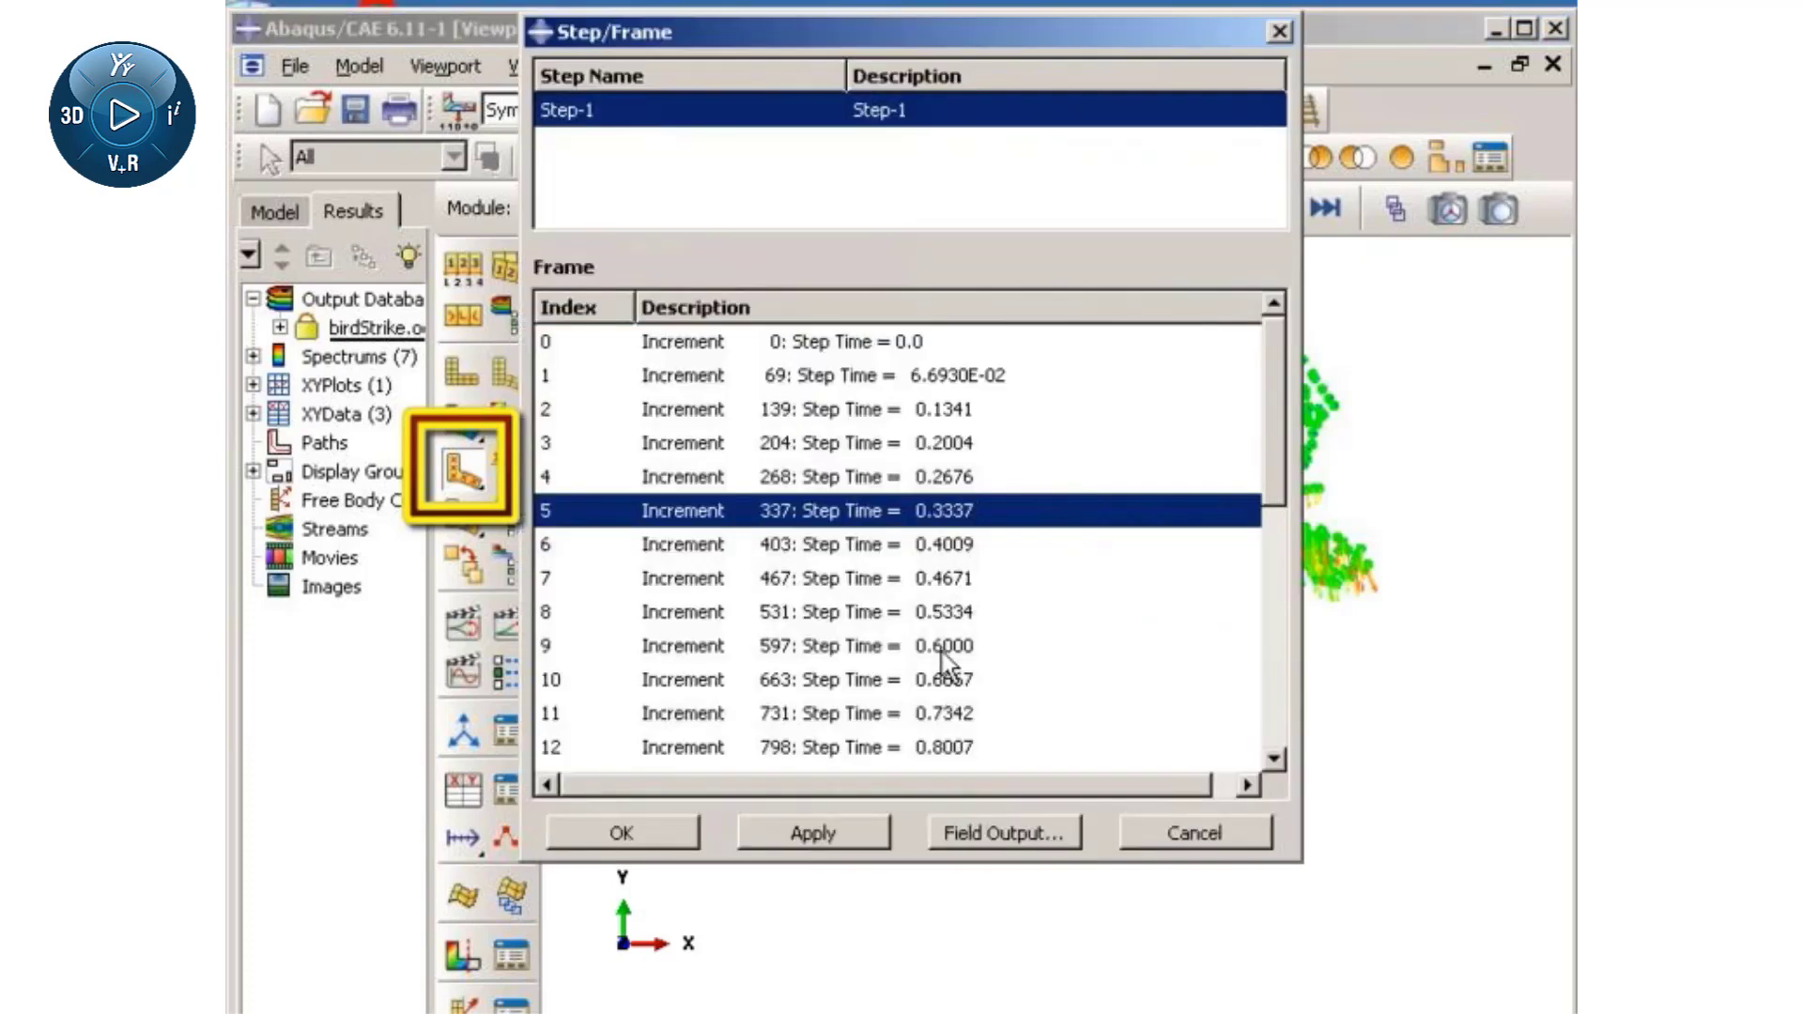
pyautogui.click(938, 715)
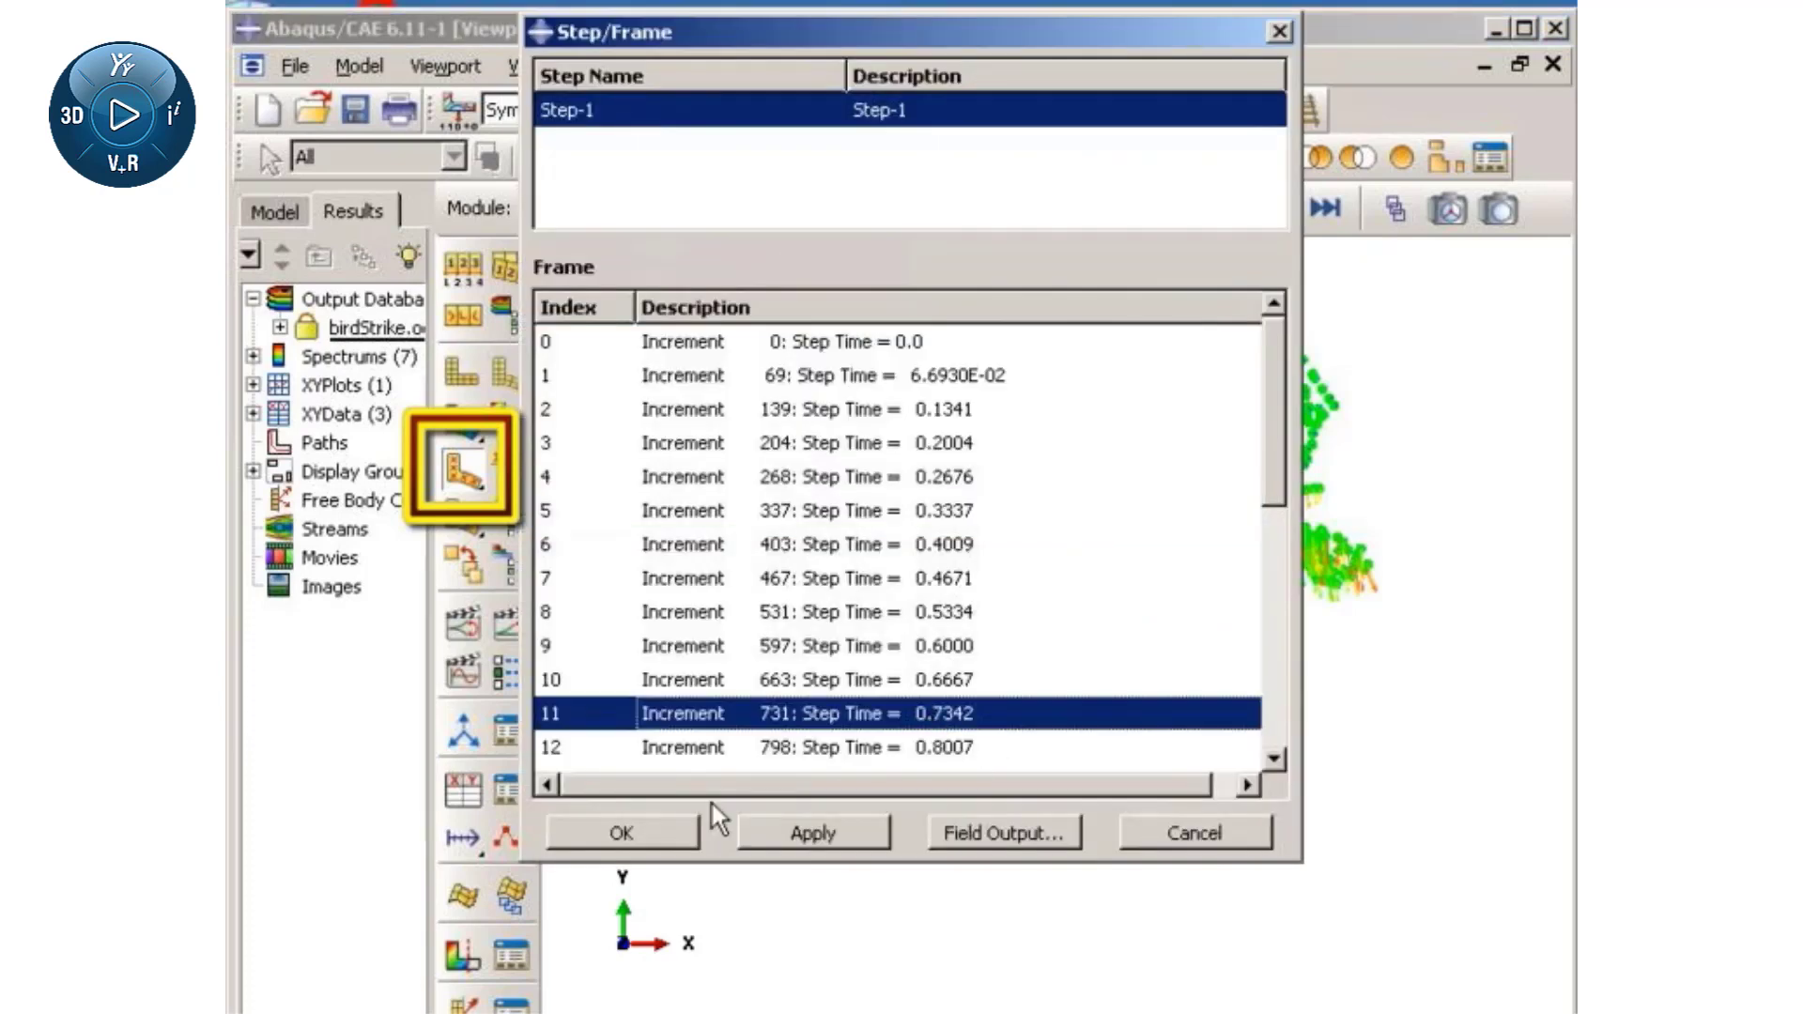
pyautogui.click(648, 840)
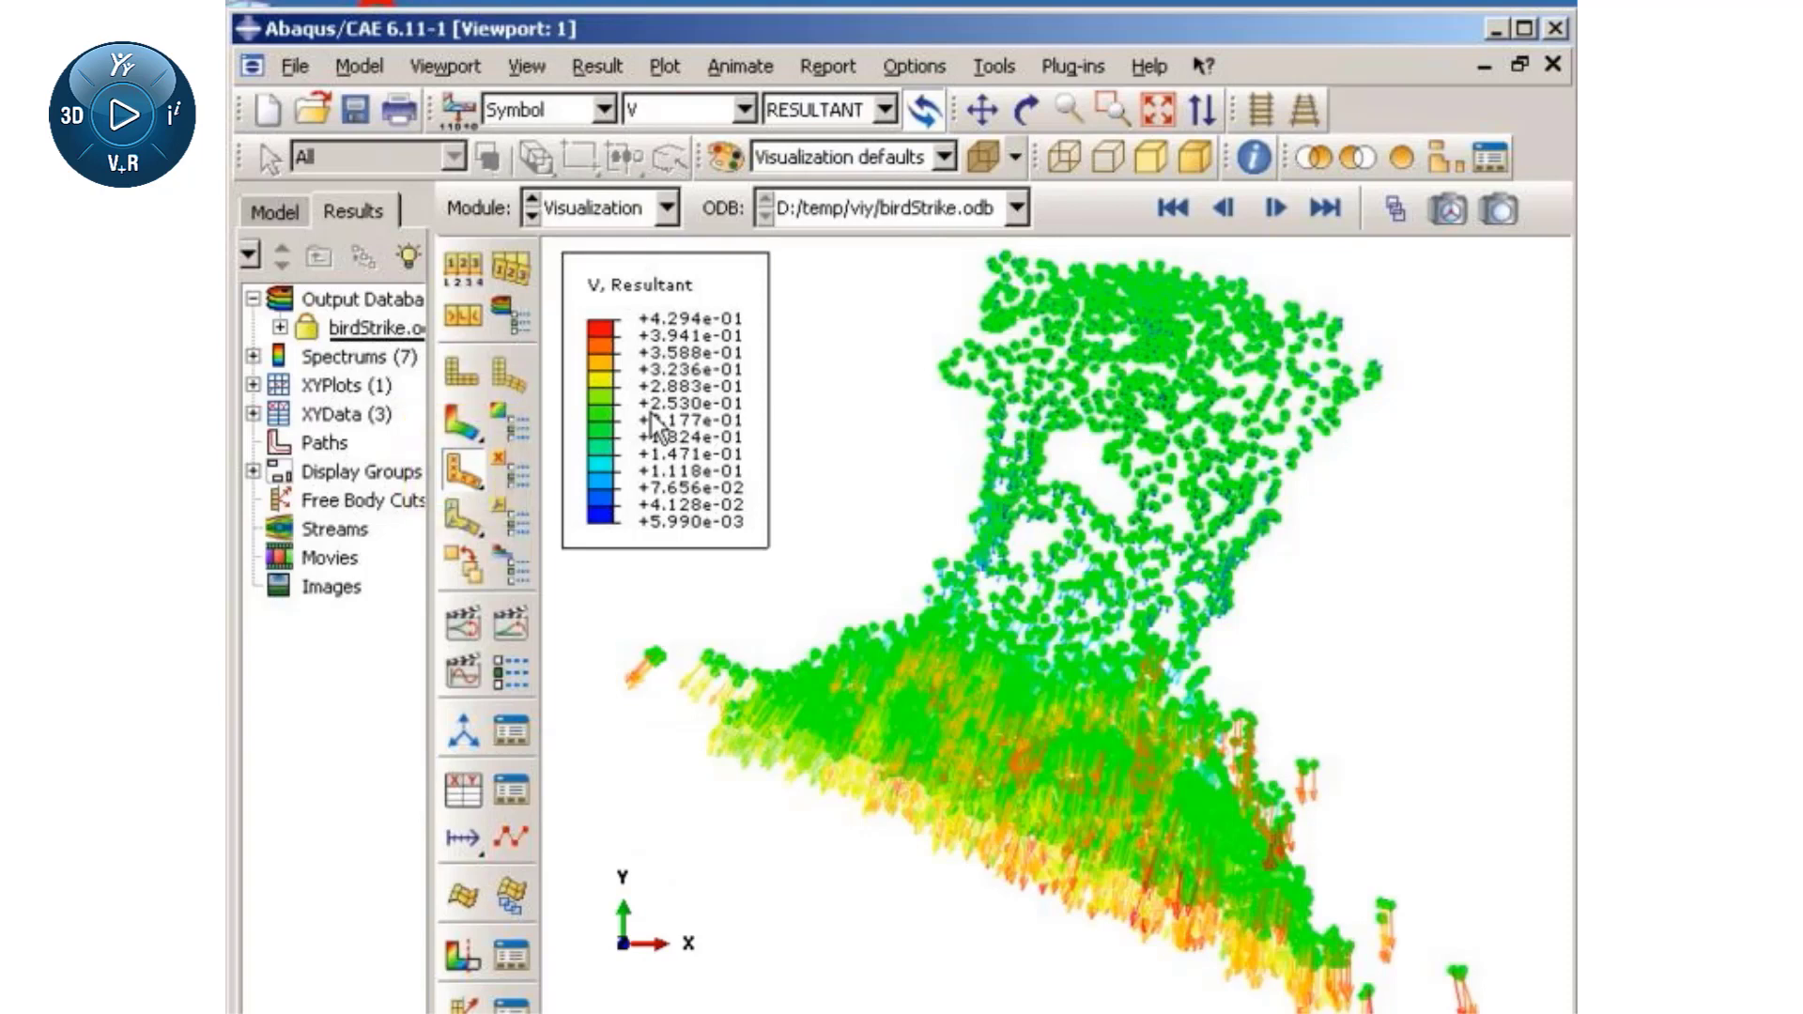
# - Plot the history output of spatial displacements U1, U2 and U3 for PART-1-1 node 1004161 in NSET HUB_HISTORY
pyautogui.click(595, 64)
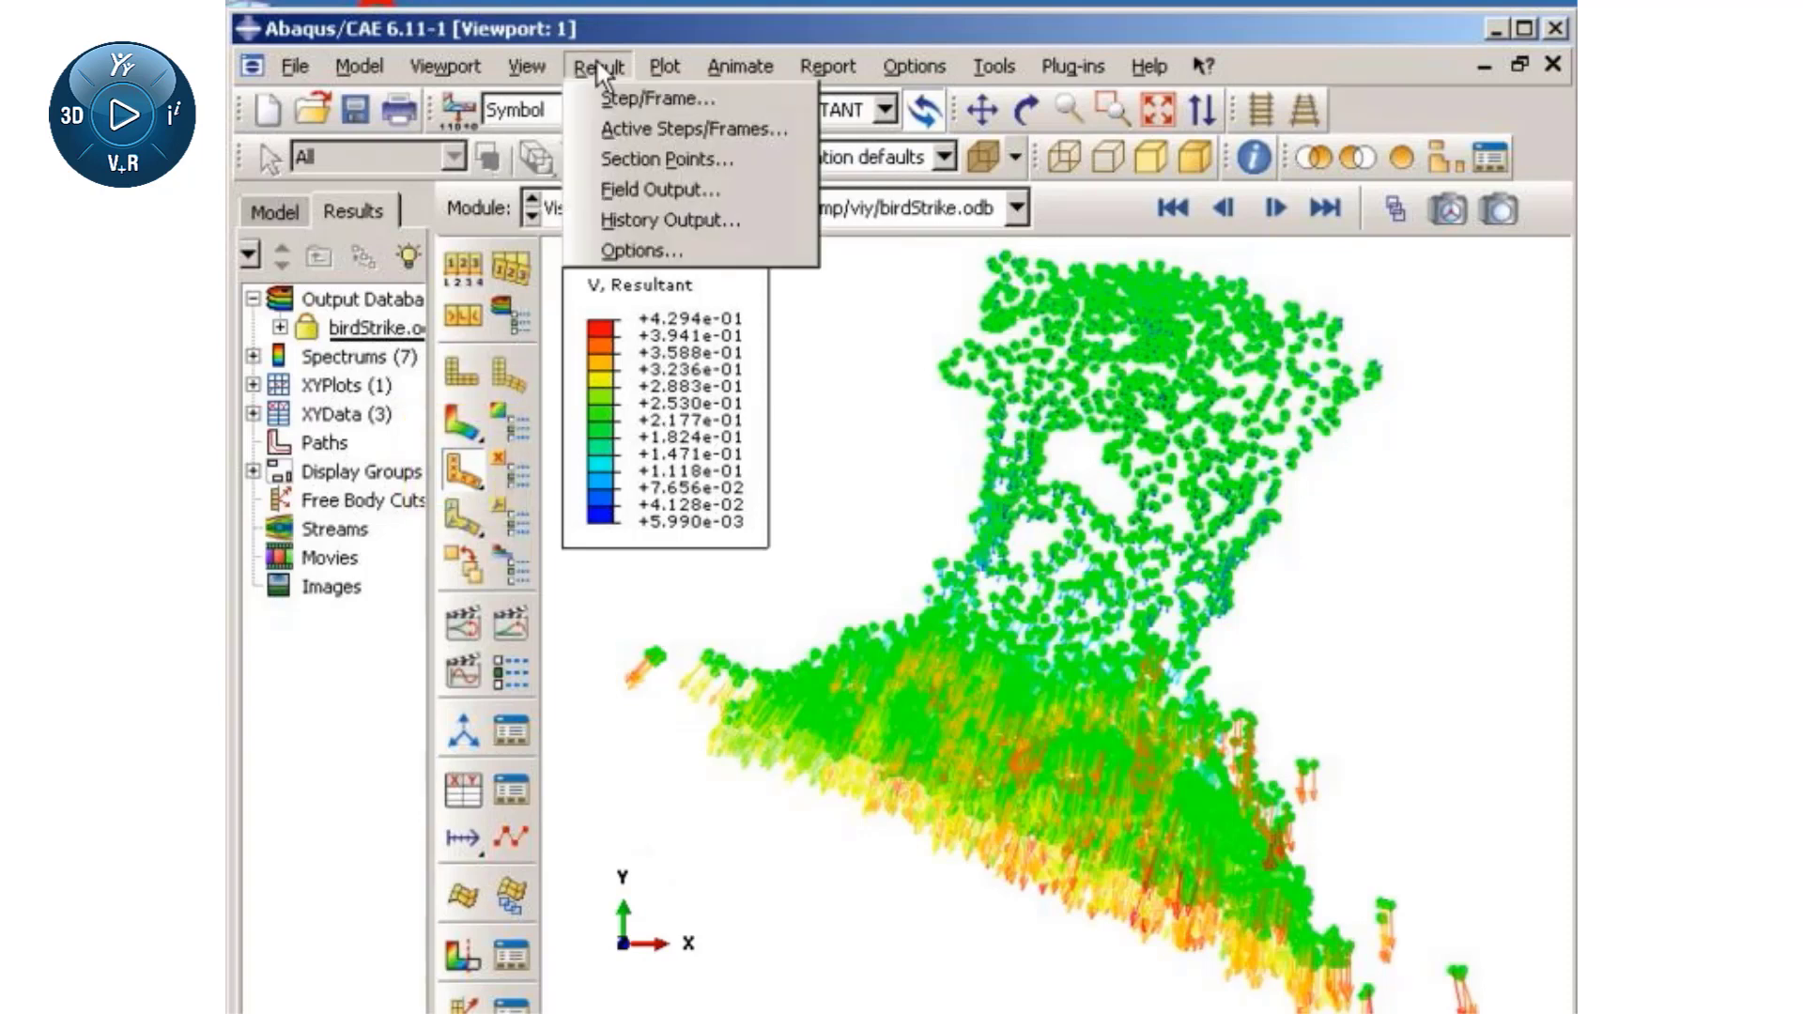
pyautogui.click(622, 219)
pyautogui.moveTo(901, 494); pyautogui.dragTo(902, 580)
pyautogui.click(683, 561)
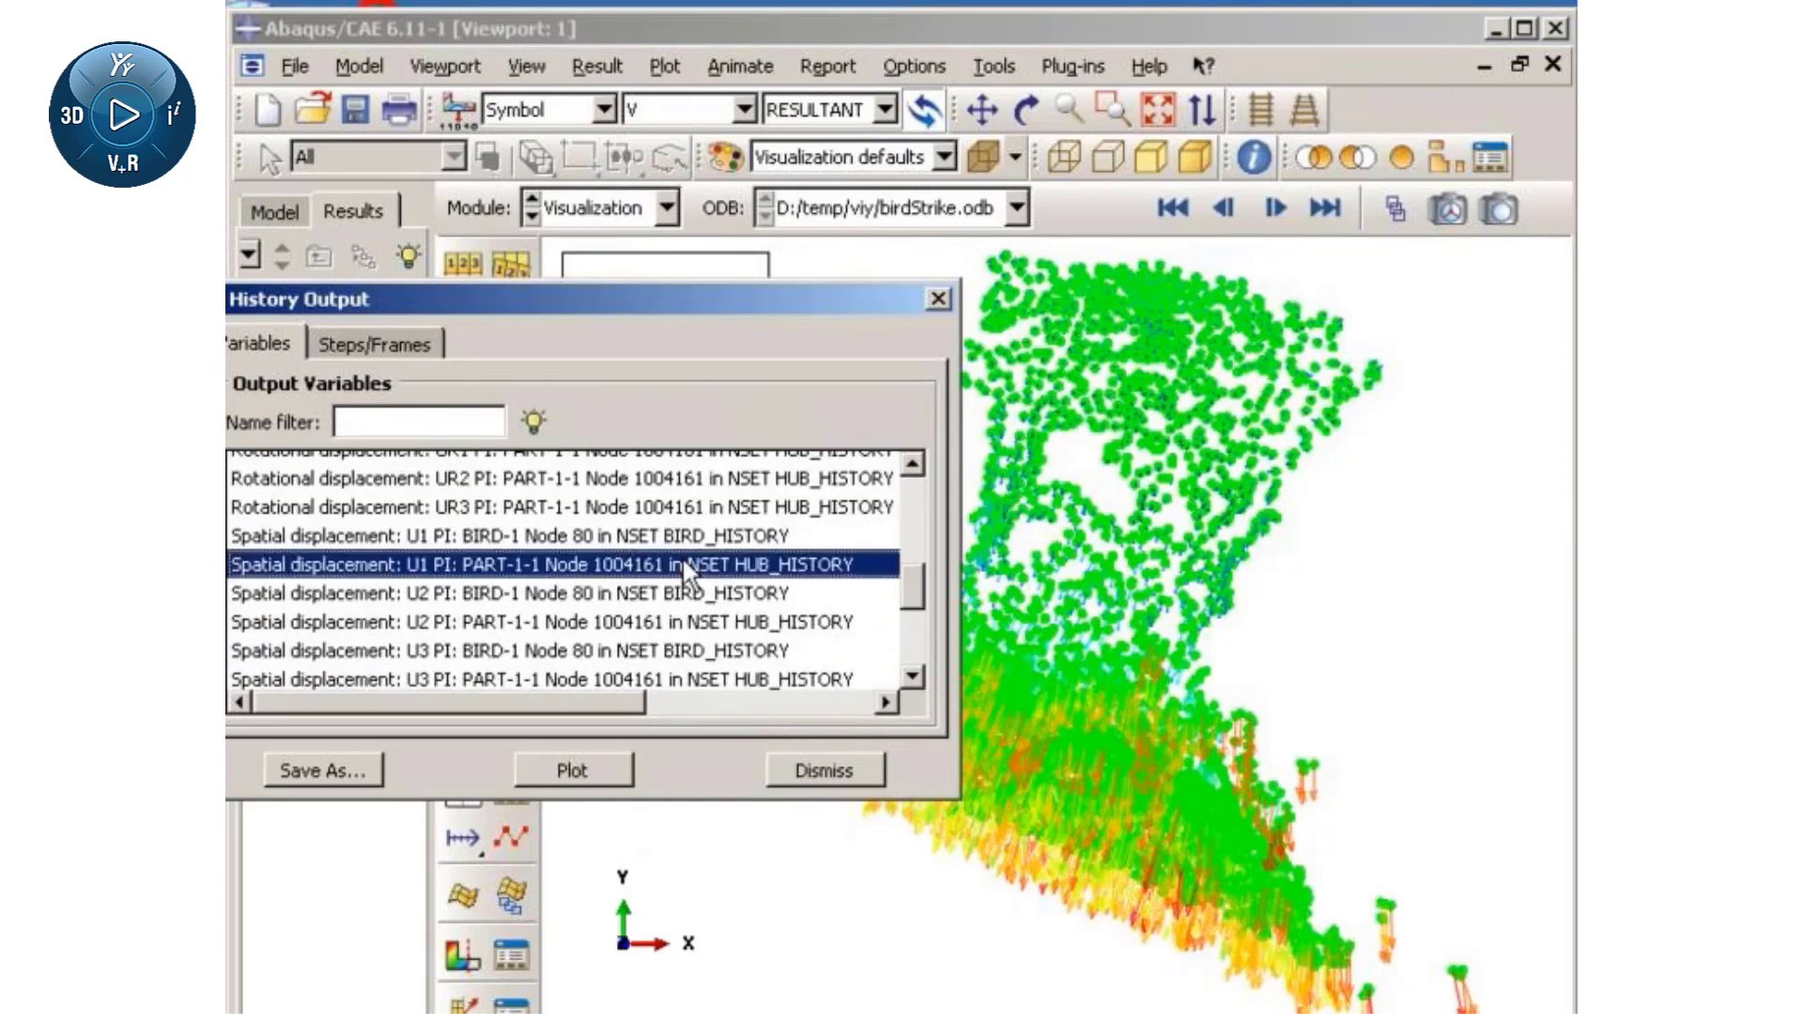
pyautogui.keyDown('ctrl'); pyautogui.click(693, 623); pyautogui.keyUp('ctrl')
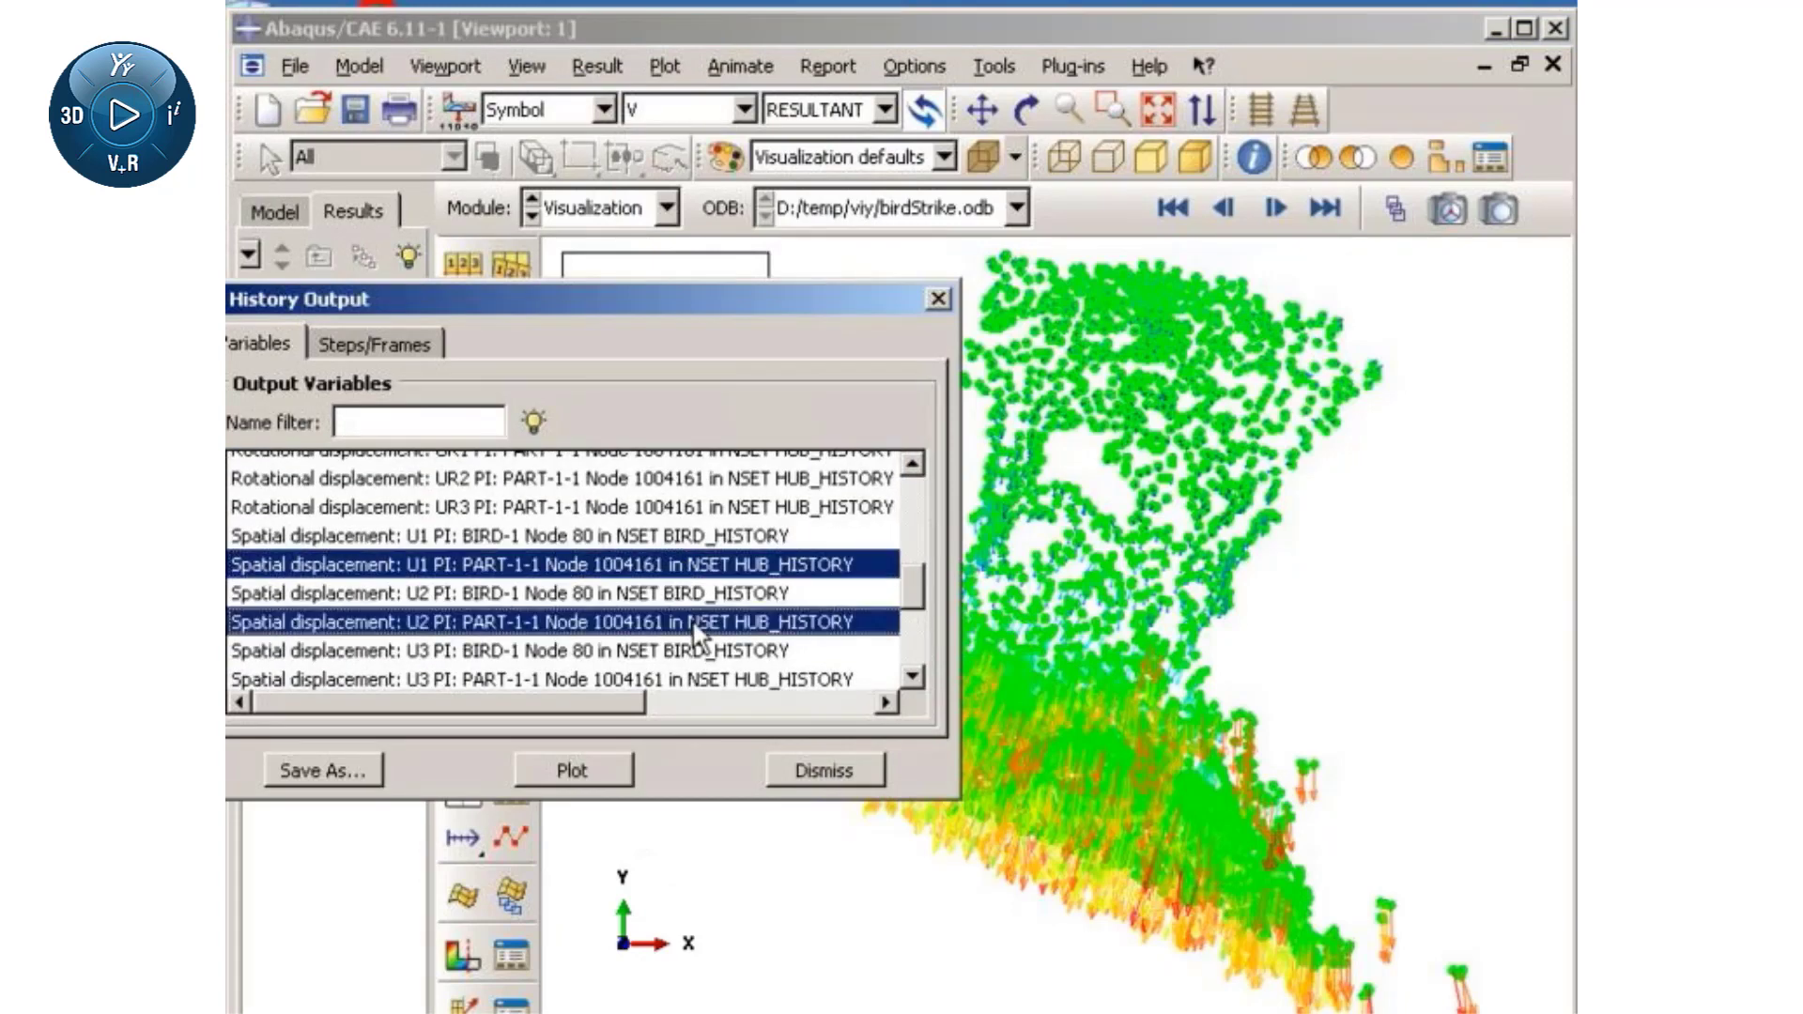
pyautogui.keyDown('ctrl'); pyautogui.click(695, 677); pyautogui.keyUp('ctrl')
pyautogui.click(535, 770)
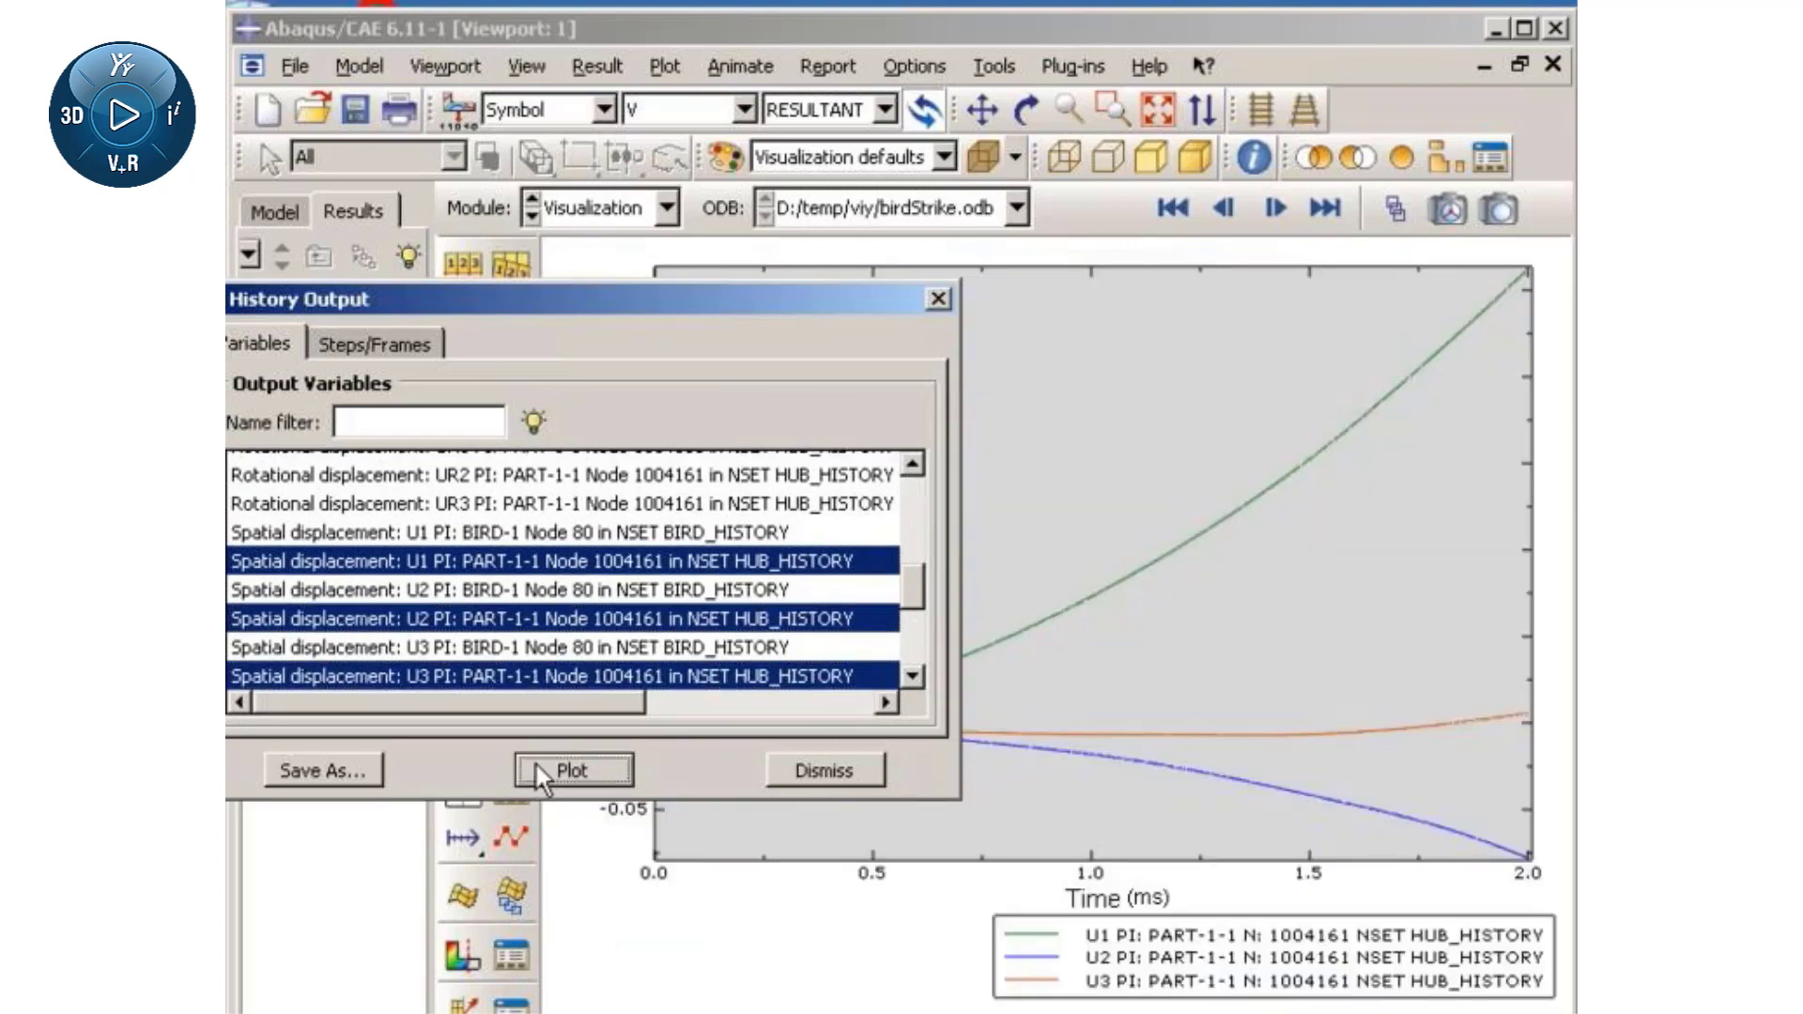
pyautogui.click(810, 771)
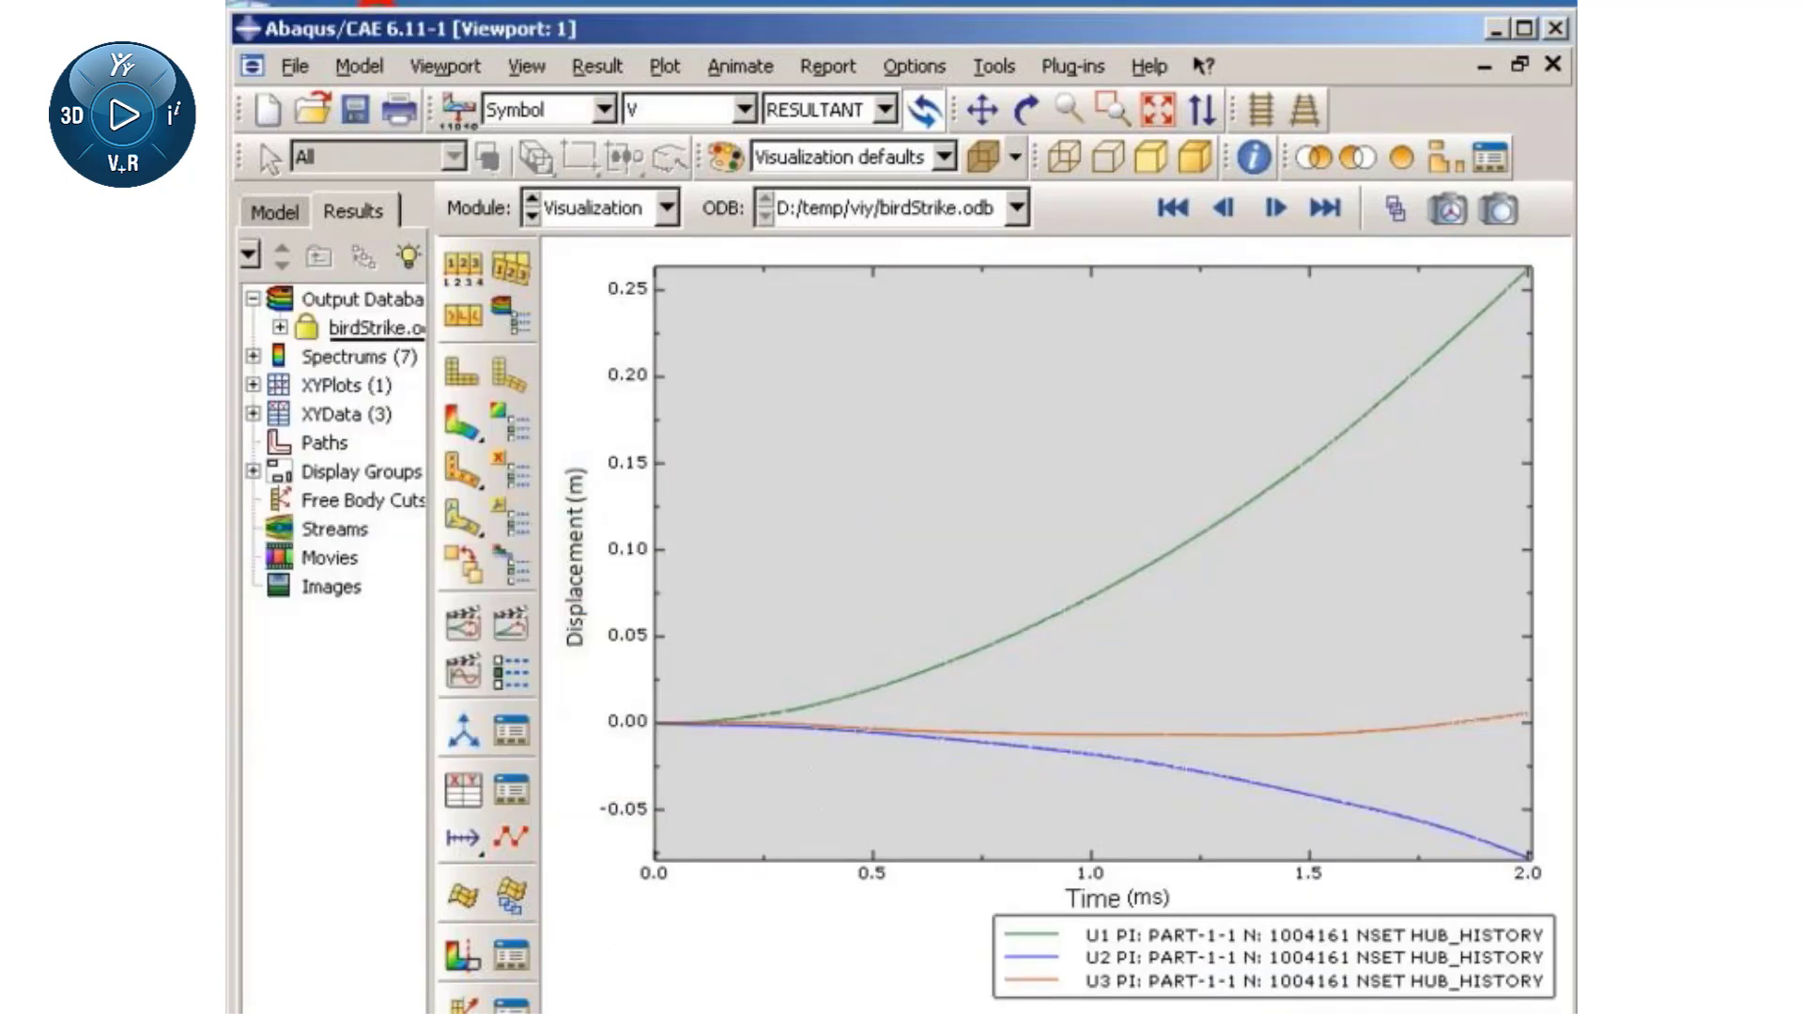